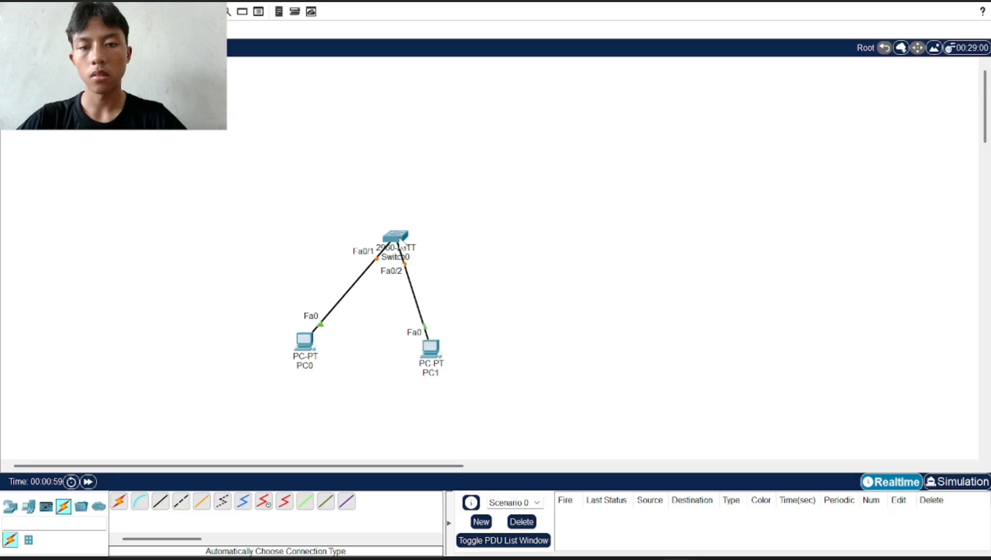
# Give PC0 the static IPv4 address 192.168.1.1 with mask 255.255.255.0
pyautogui.click(310, 343)
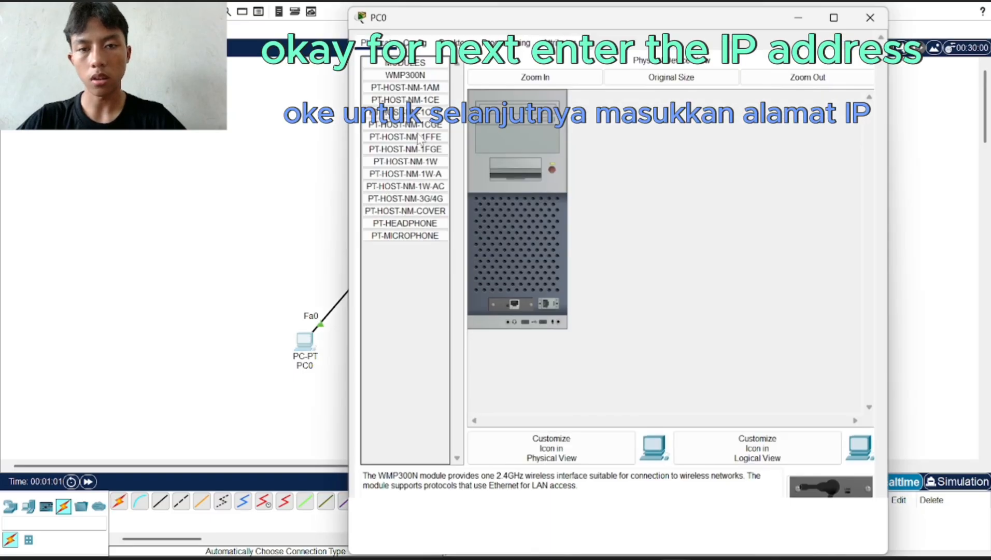
pyautogui.click(453, 41)
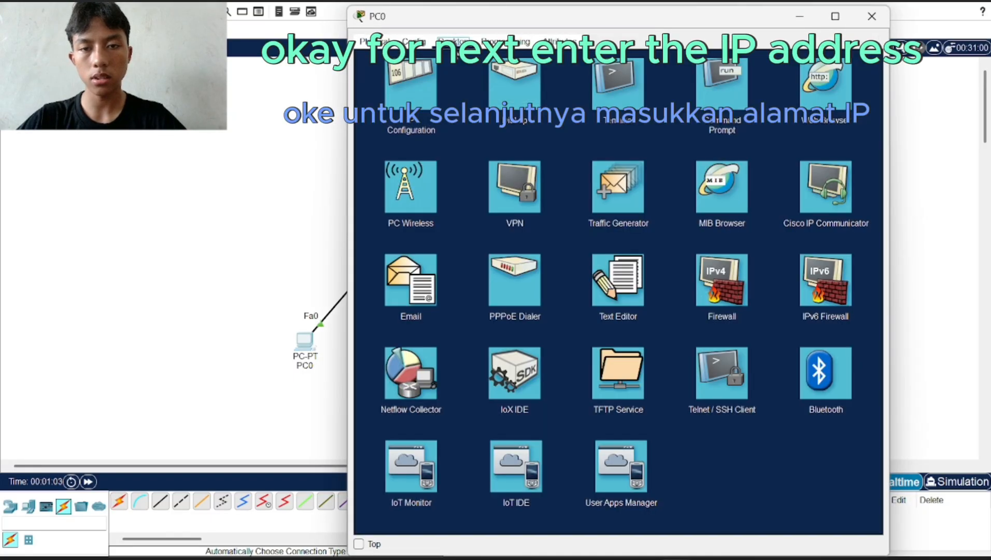
pyautogui.click(407, 83)
pyautogui.click(596, 124)
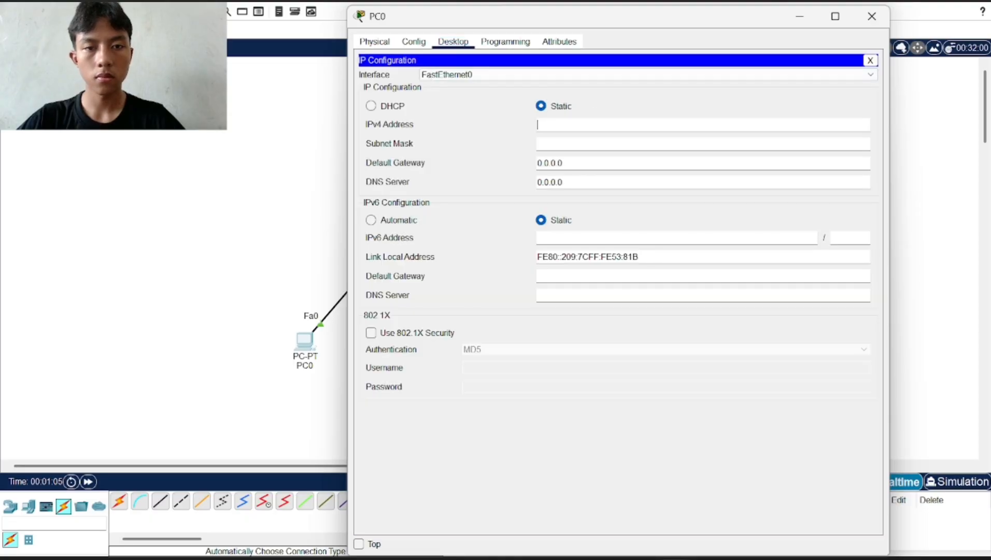
pyautogui.write('19')
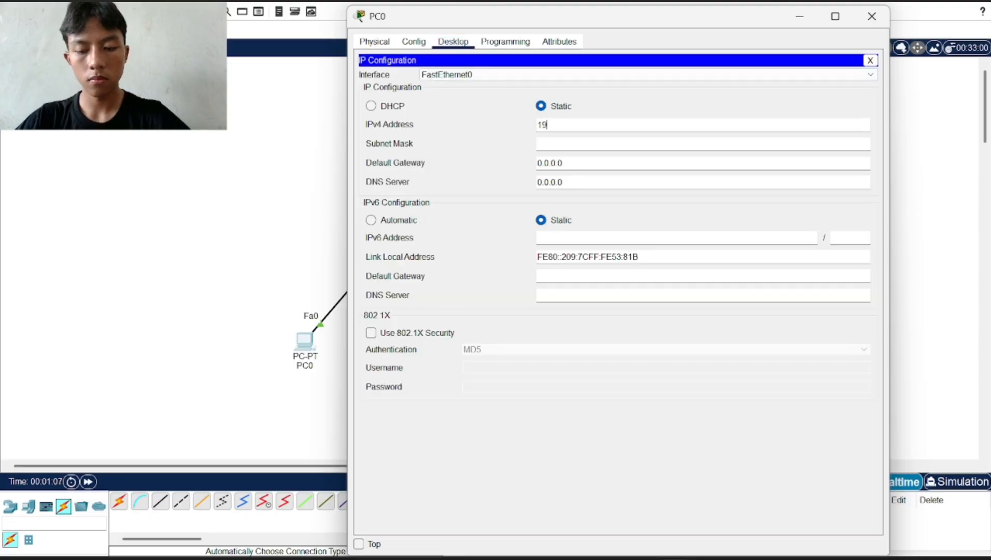
pyautogui.write('2.1')
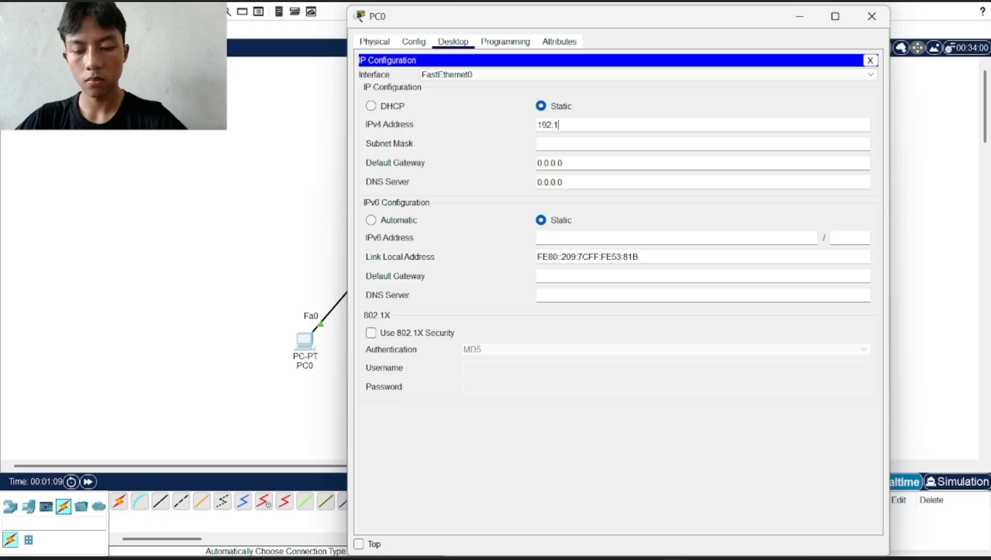
pyautogui.write('68.1.1')
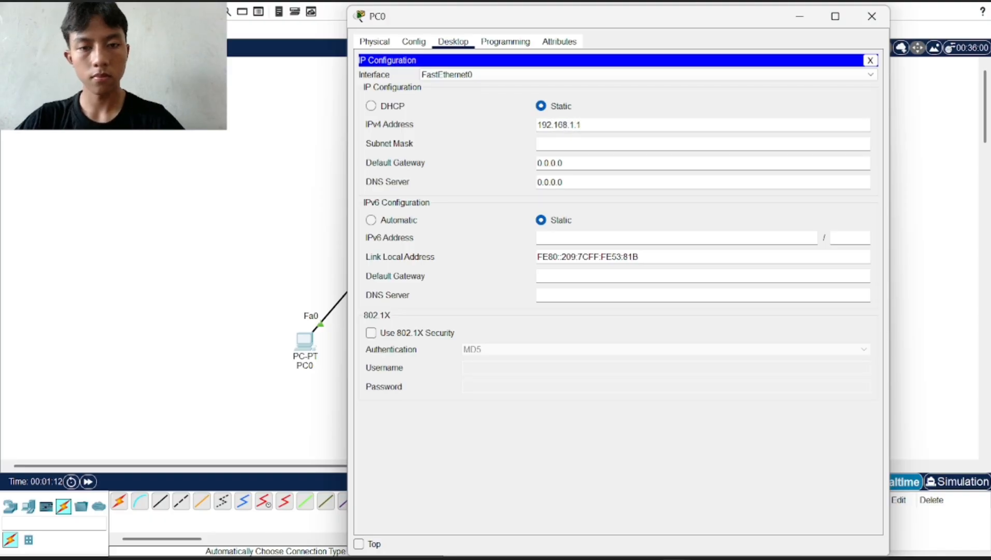
pyautogui.press('Return')
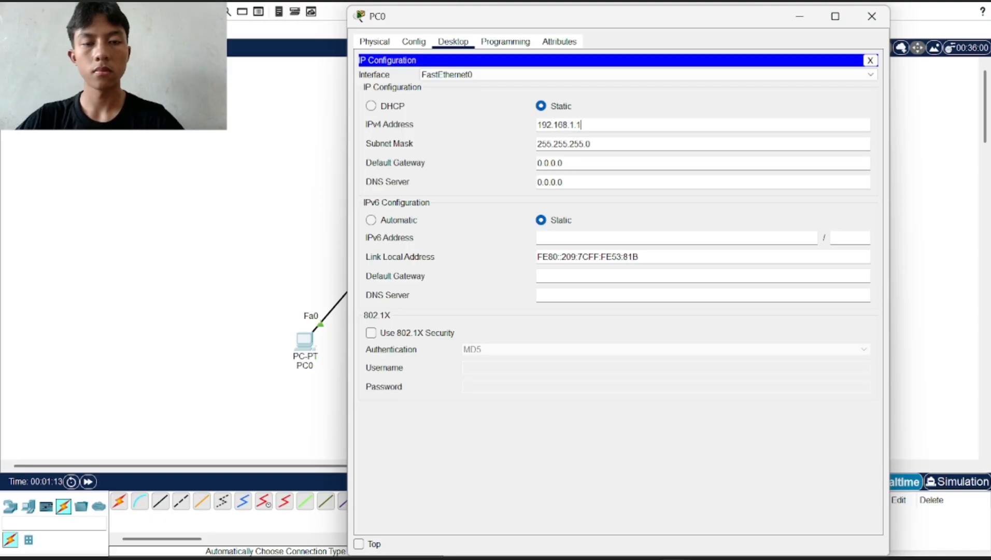
pyautogui.click(870, 19)
# Assign PC1 the static address 192.168.1.2 with the default 255.255.255.0 mask
pyautogui.click(438, 354)
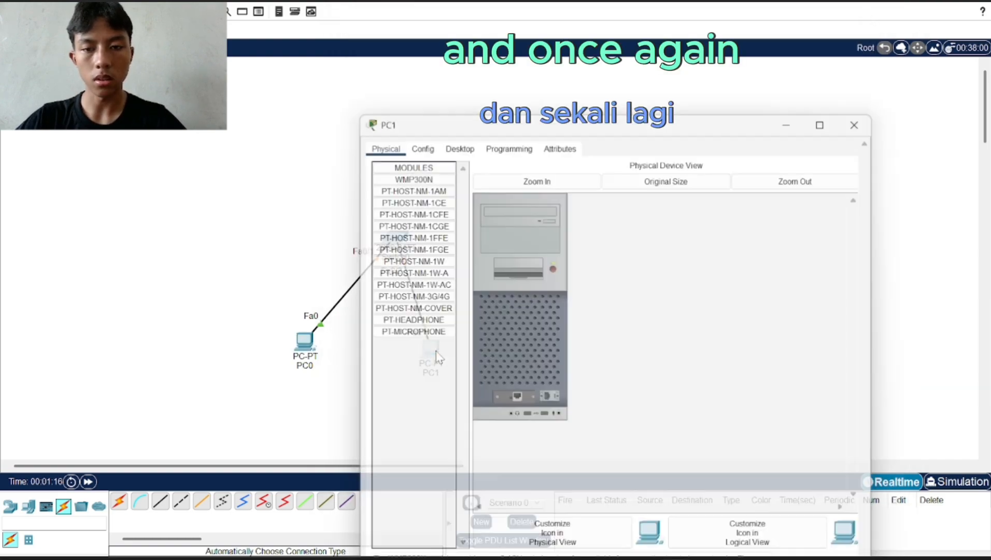
pyautogui.click(458, 137)
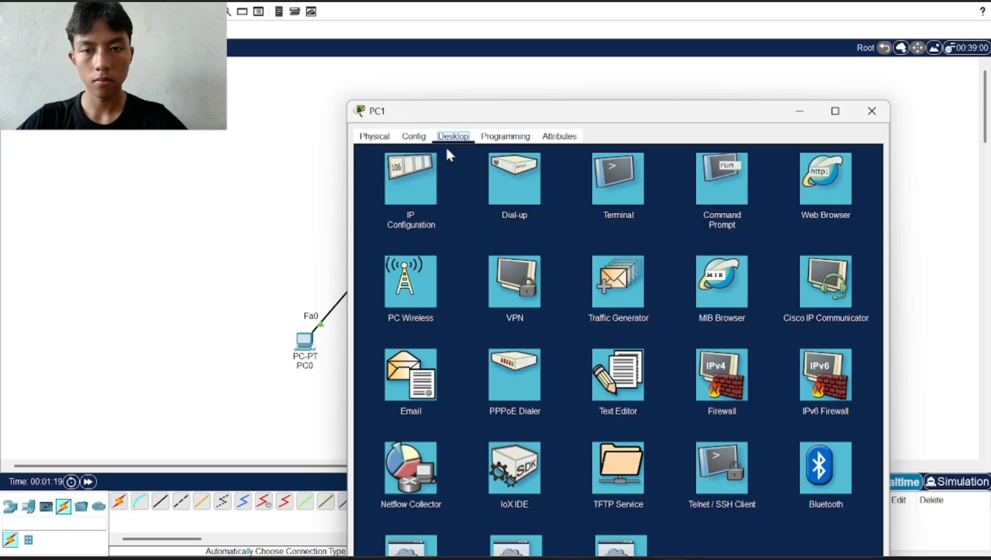
pyautogui.click(420, 178)
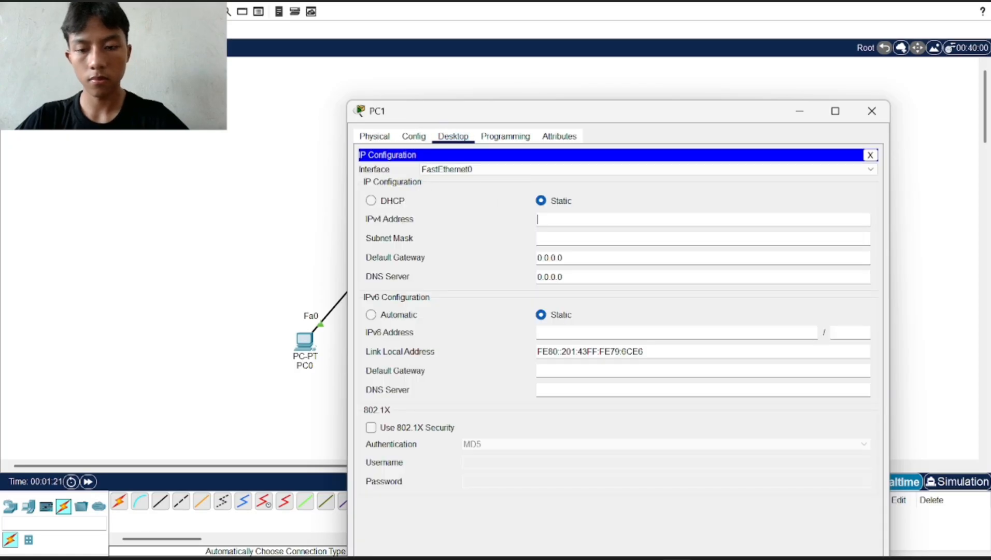
pyautogui.write('192')
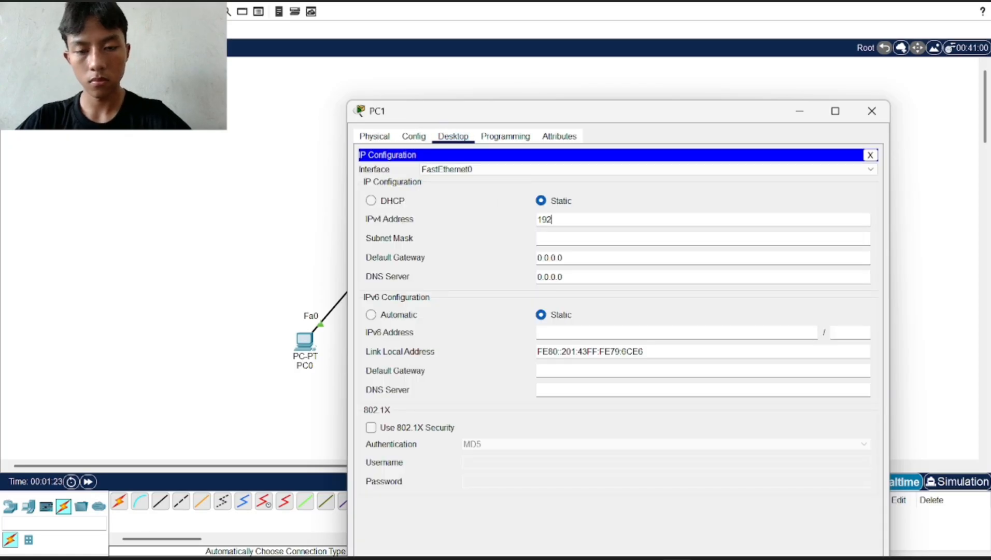
pyautogui.write('.16')
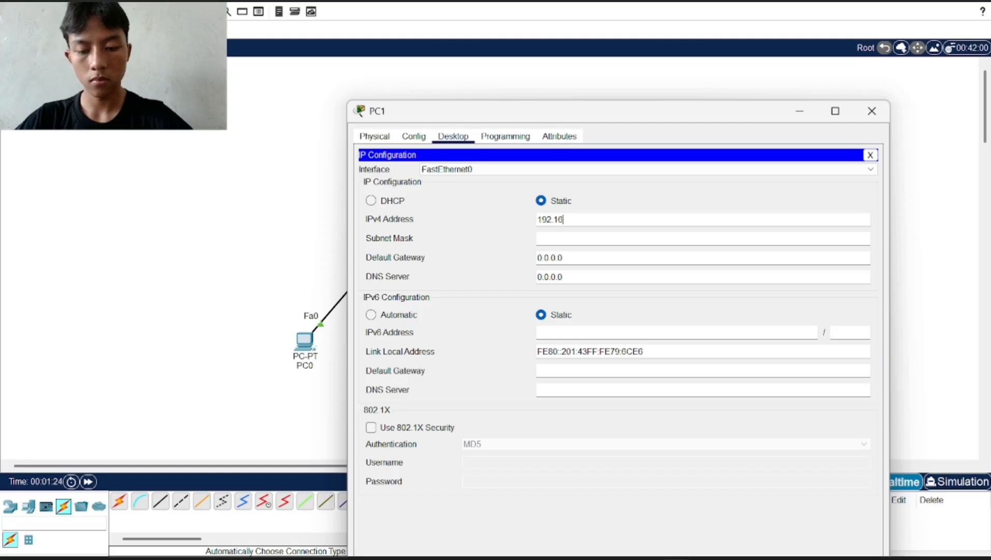
pyautogui.write('8.1.2')
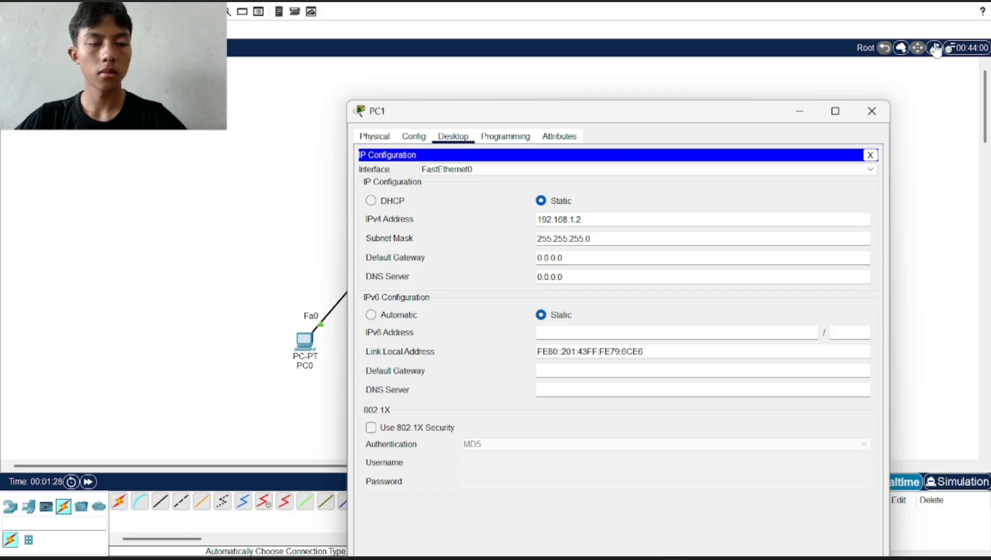
pyautogui.click(871, 111)
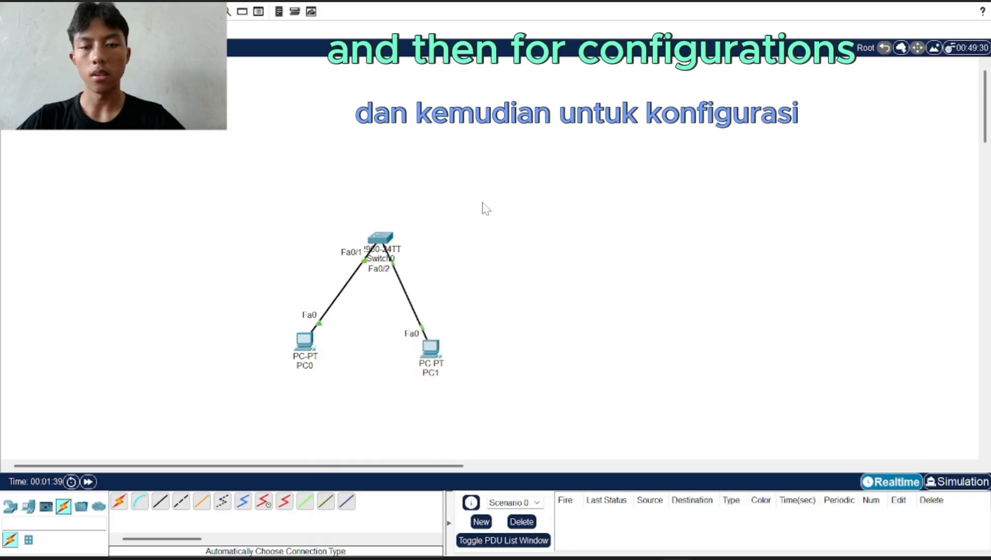
# From Switch0's CLI, ping 192.168.1.1 and note the 0/5 success result
pyautogui.click(380, 237)
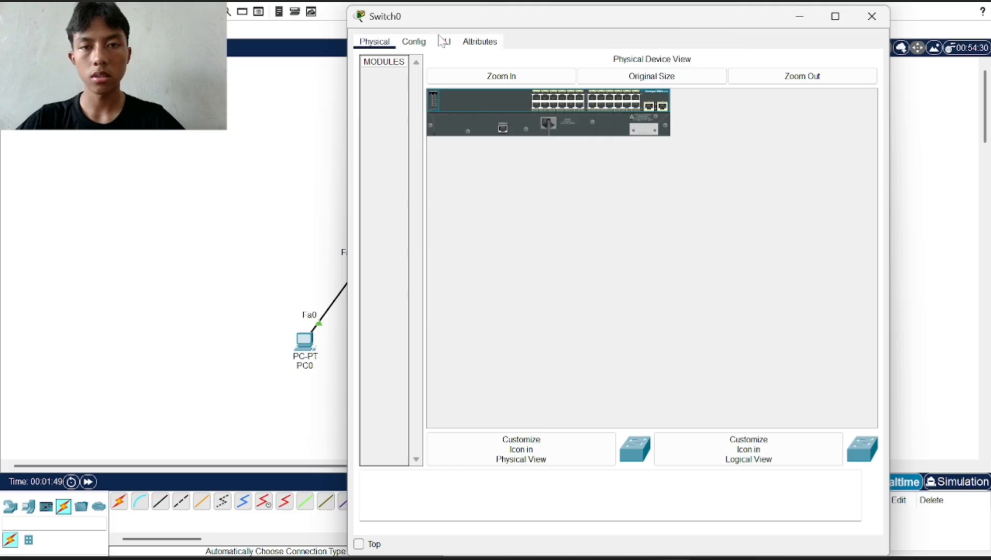
pyautogui.click(444, 42)
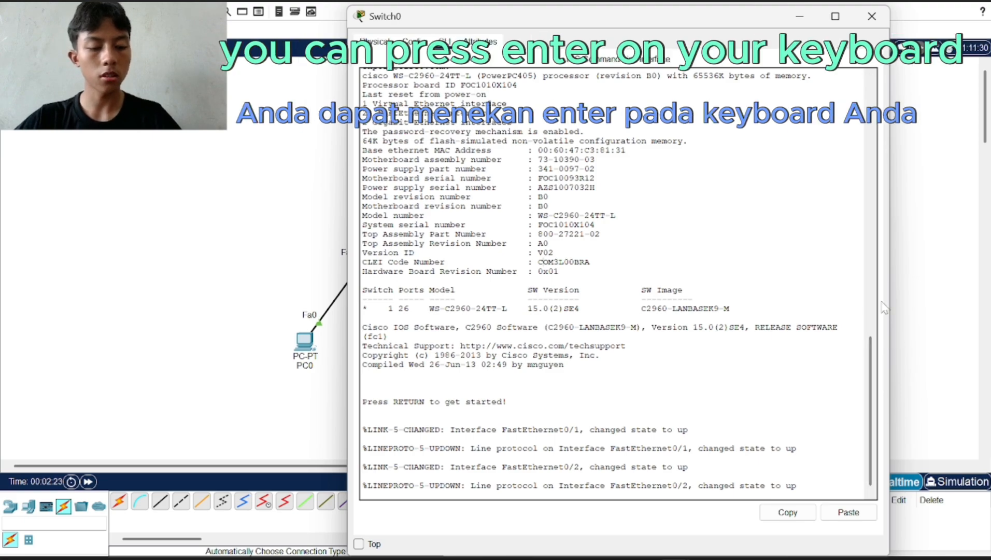
pyautogui.press('Return')
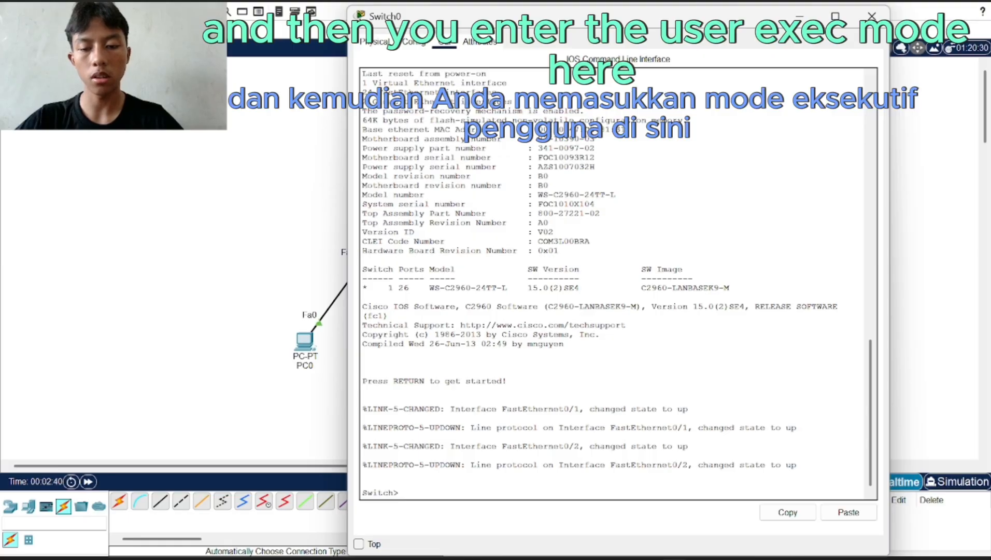
pyautogui.write('pi')
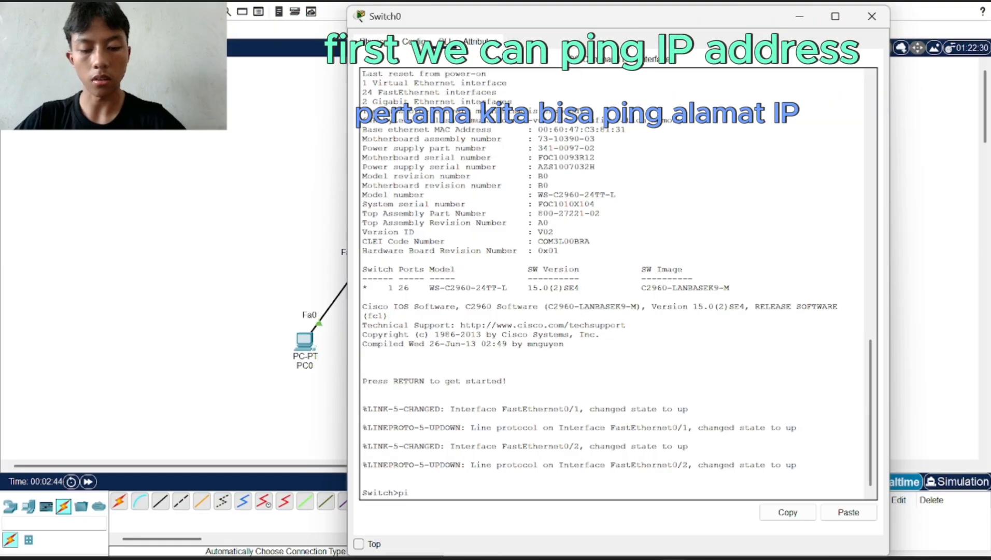
pyautogui.write('ng')
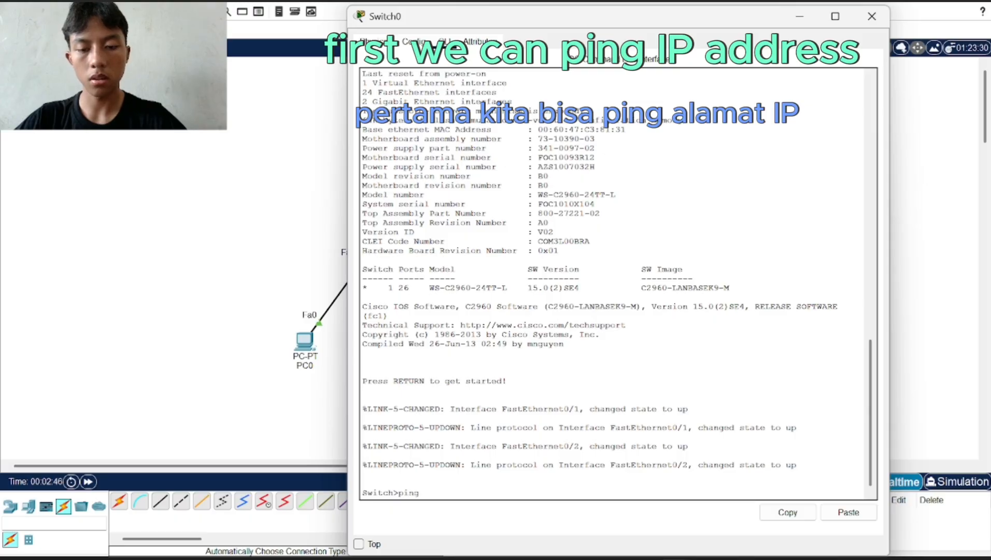
pyautogui.write(' 192')
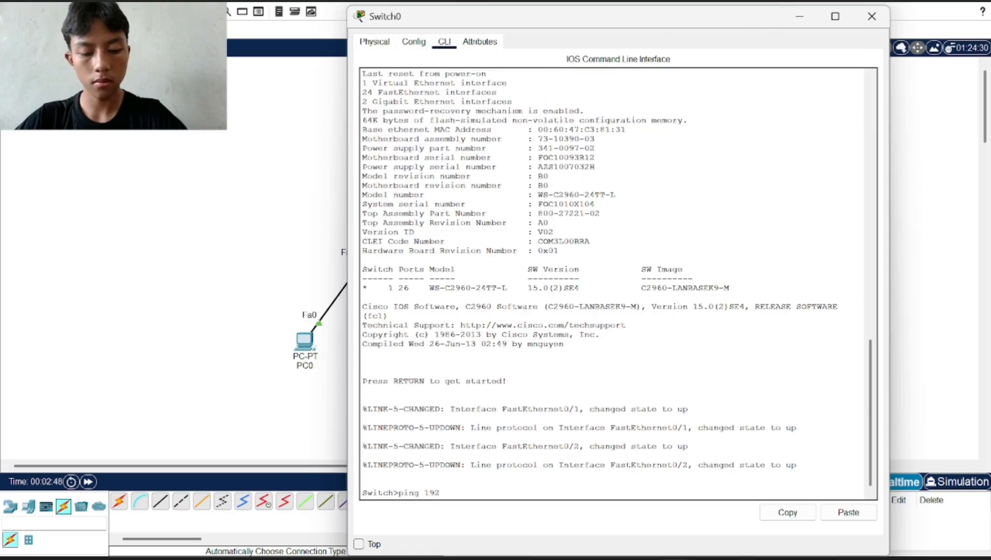
pyautogui.write('.16')
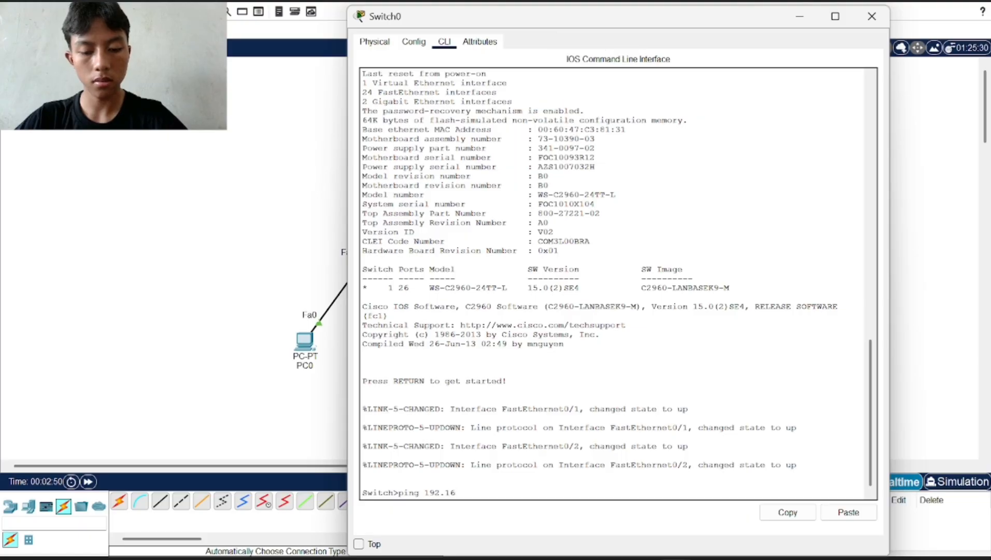
pyautogui.write('8.1.1')
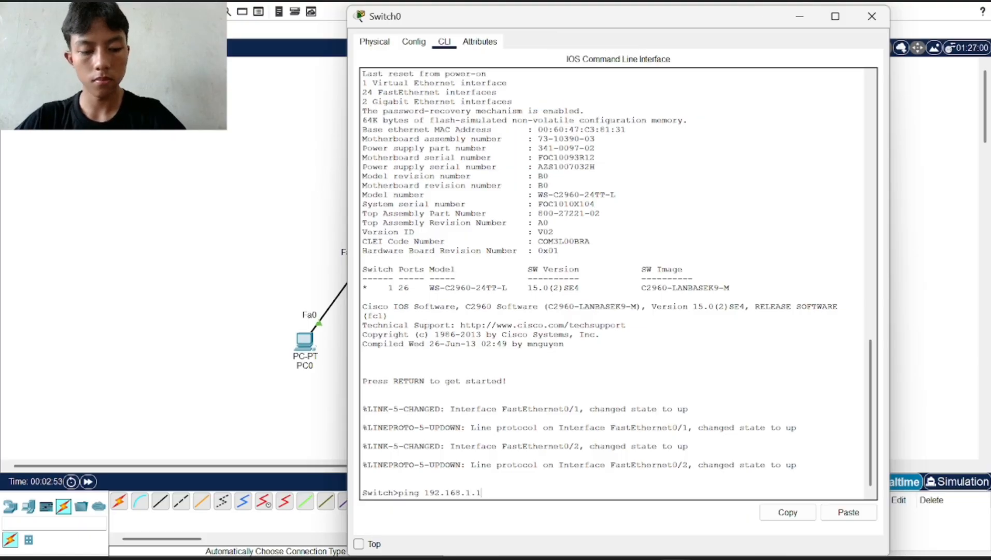
pyautogui.press('Return')
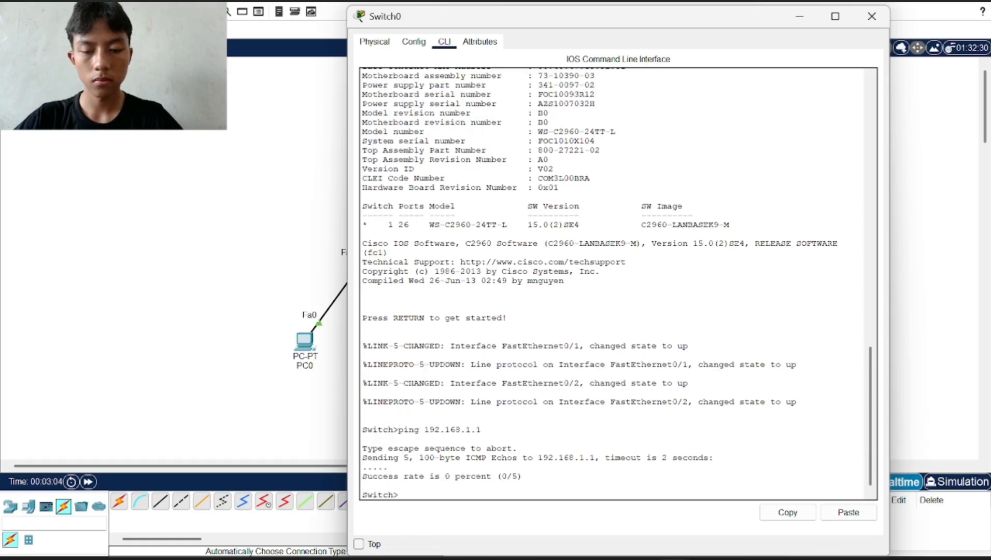
pyautogui.moveTo(523, 476); pyautogui.dragTo(362, 476)
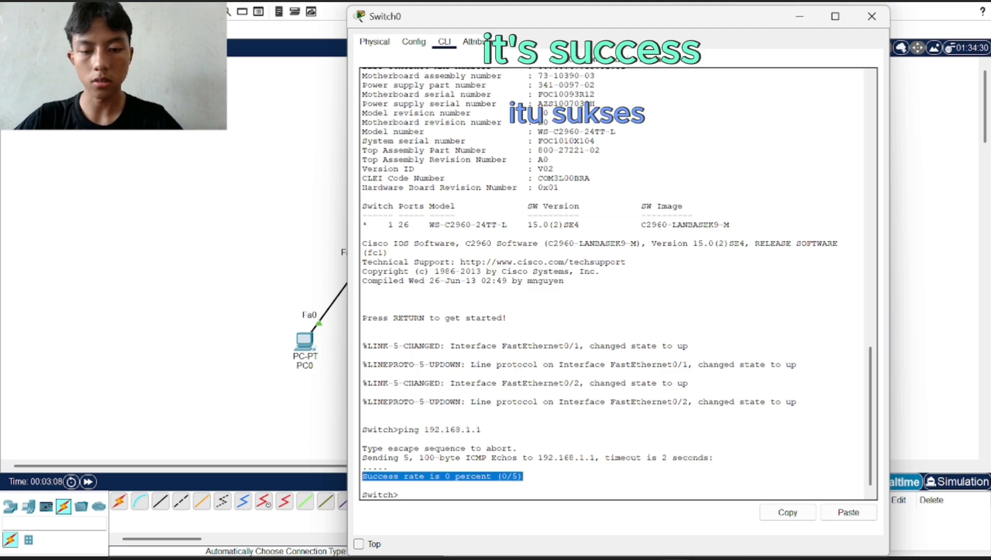
pyautogui.click(404, 494)
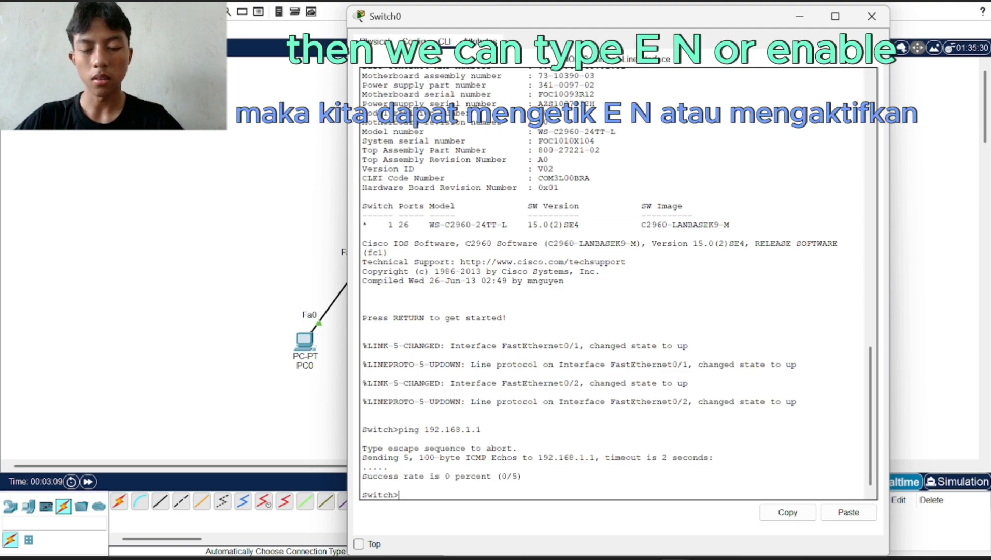
# Enter privileged mode on Switch0 with the enable command
pyautogui.write('e')
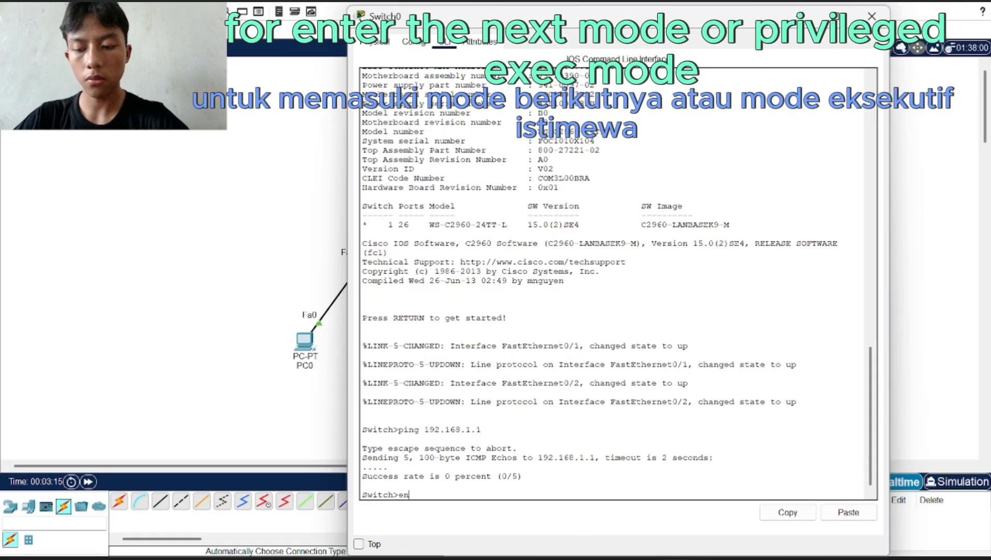
pyautogui.write('n')
pyautogui.press('Tab')
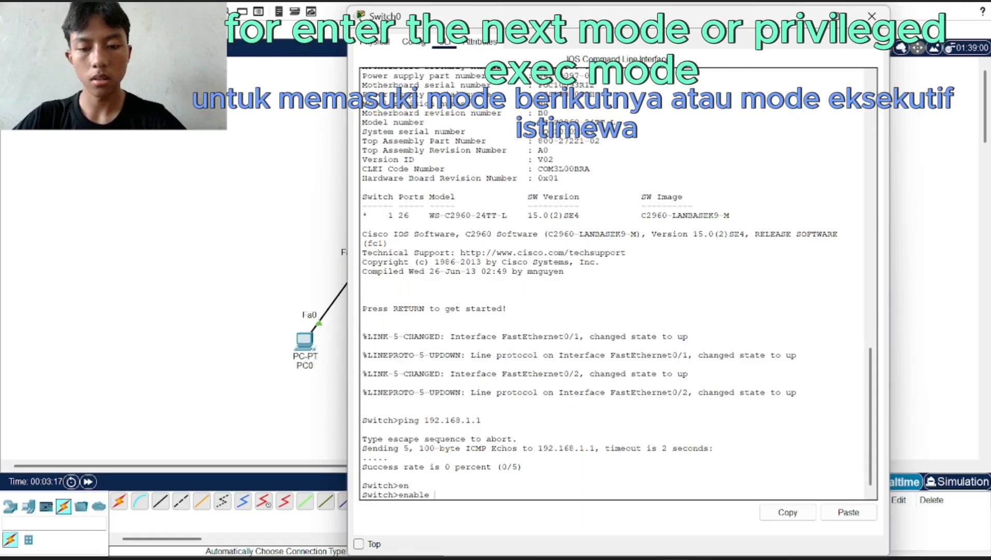
pyautogui.press('Return')
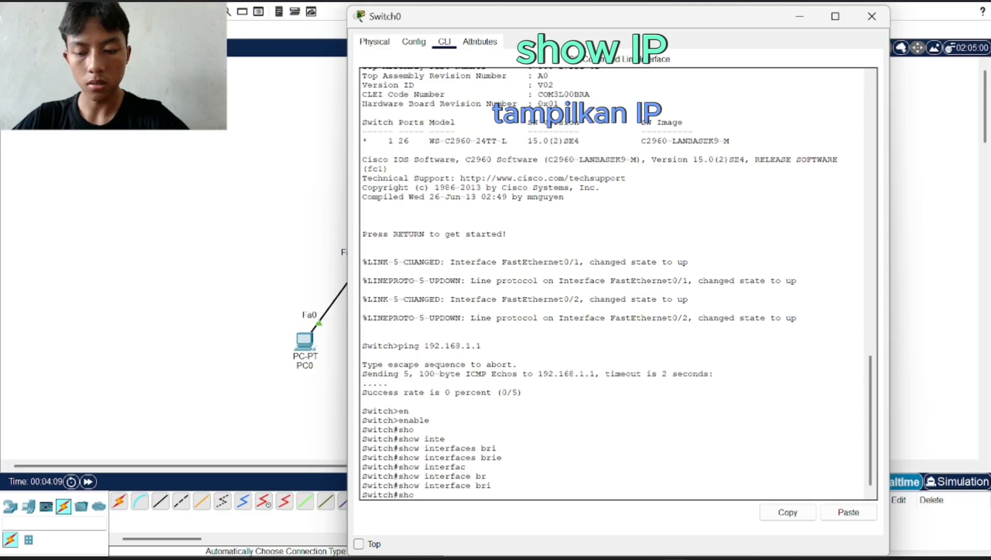
# Run show ip interface brief and page through the full interface list
pyautogui.press('Tab')
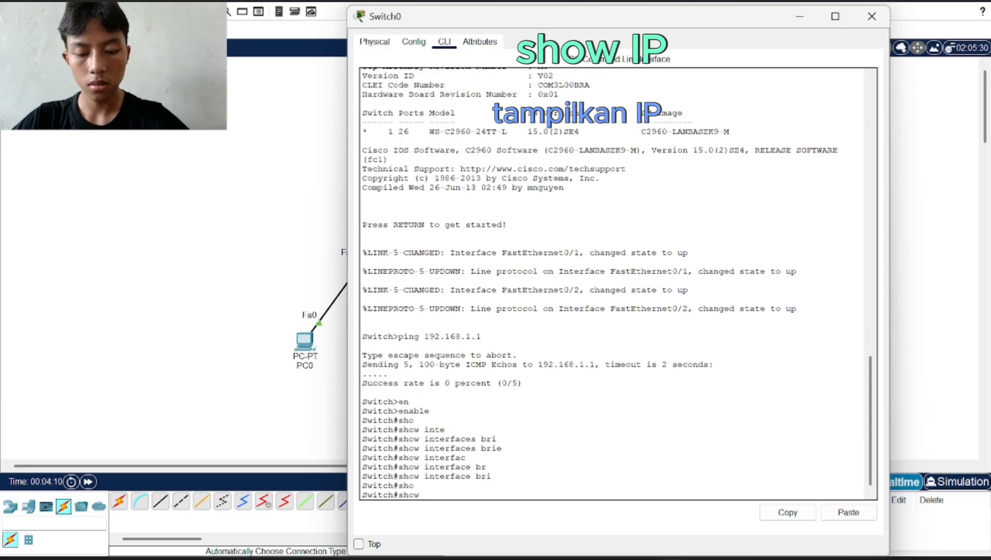
pyautogui.write('ip int')
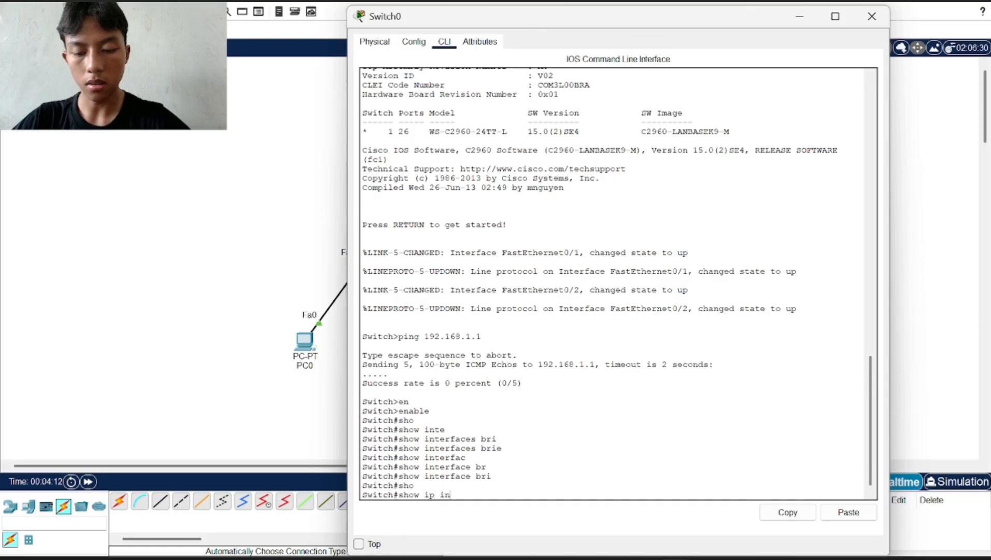
pyautogui.press('Tab')
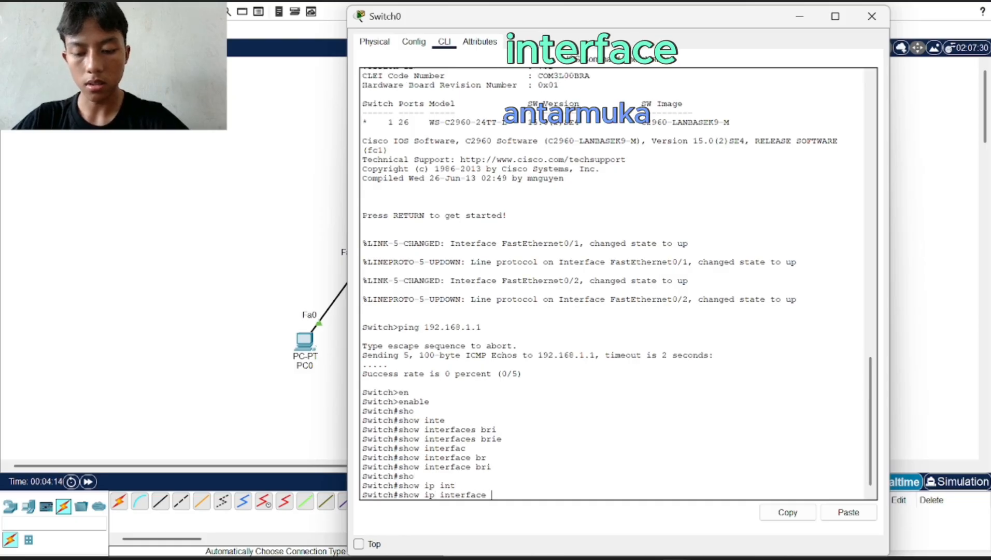
pyautogui.write('b')
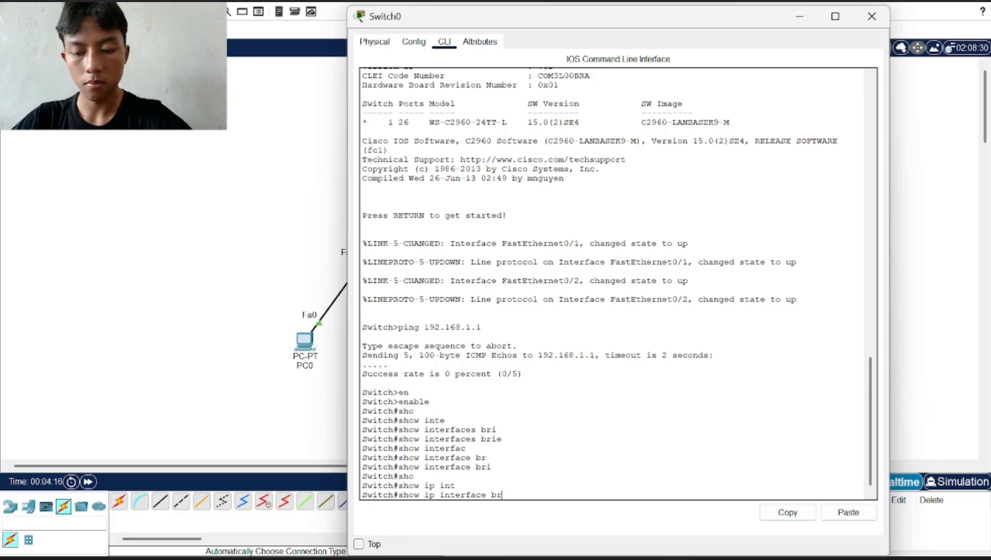
pyautogui.write('r')
pyautogui.press('Tab')
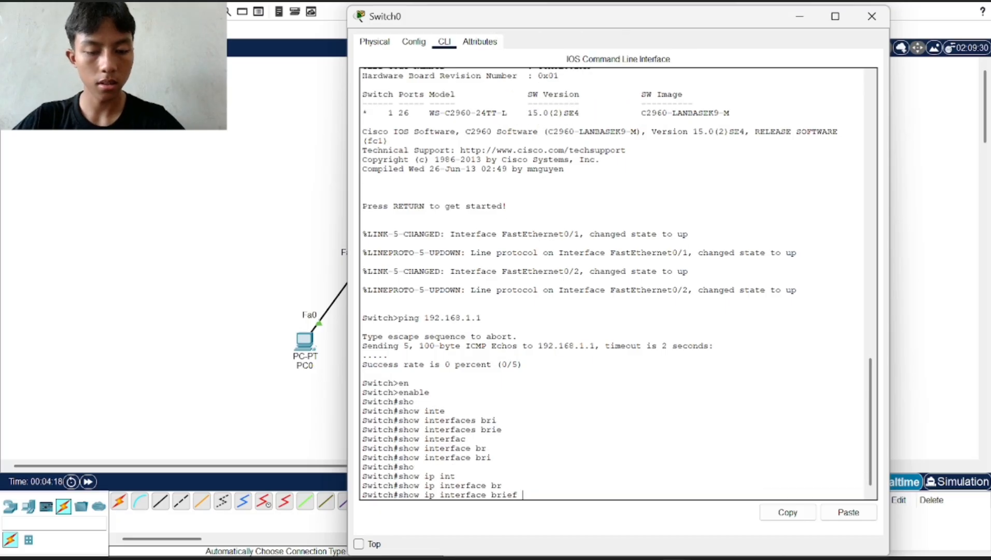
pyautogui.press('Return')
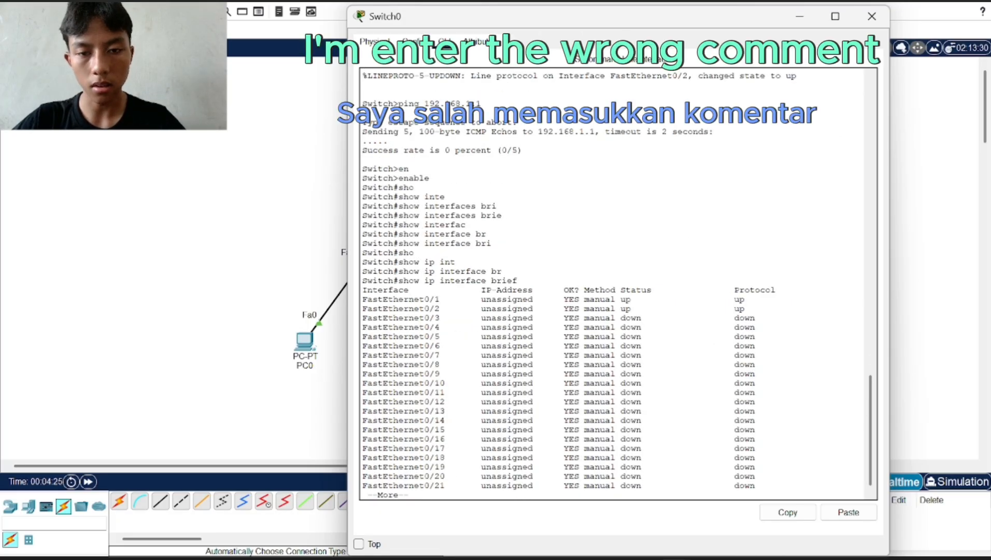
pyautogui.moveTo(491, 243); pyautogui.dragTo(420, 243)
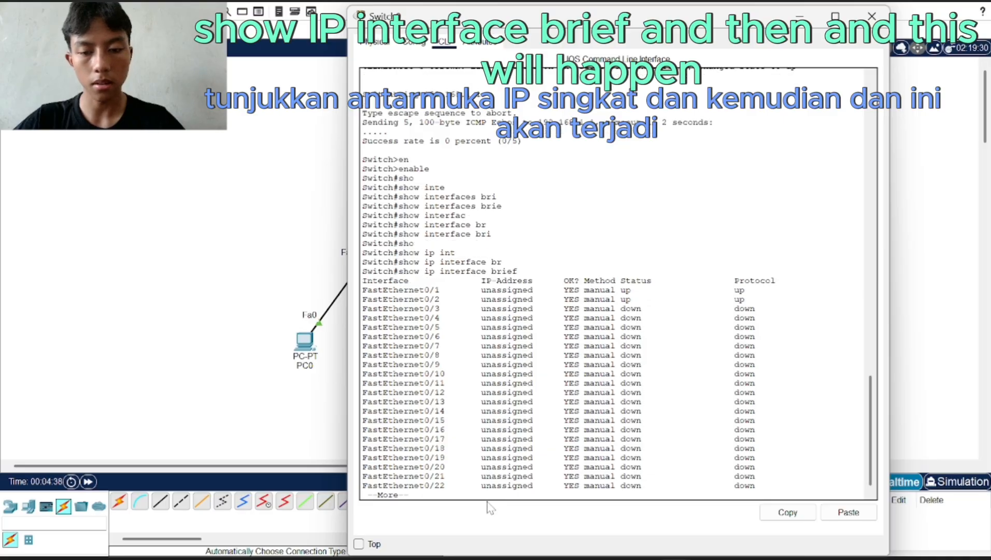
pyautogui.press('Return')
pyautogui.press('Return')
pyautogui.press('Return')
pyautogui.press('Return')
pyautogui.press('Return')
pyautogui.press('Return')
pyautogui.press('Return')
pyautogui.press('Return')
pyautogui.press('Return')
pyautogui.press('Return')
pyautogui.press('Return')
pyautogui.press('Return')
pyautogui.press('Return')
pyautogui.press('Return')
pyautogui.press('Return')
pyautogui.press('Return')
pyautogui.press('Return')
pyautogui.press('Return')
pyautogui.press('Return')
pyautogui.press('Return')
pyautogui.press('Return')
pyautogui.press('Return')
pyautogui.press('Return')
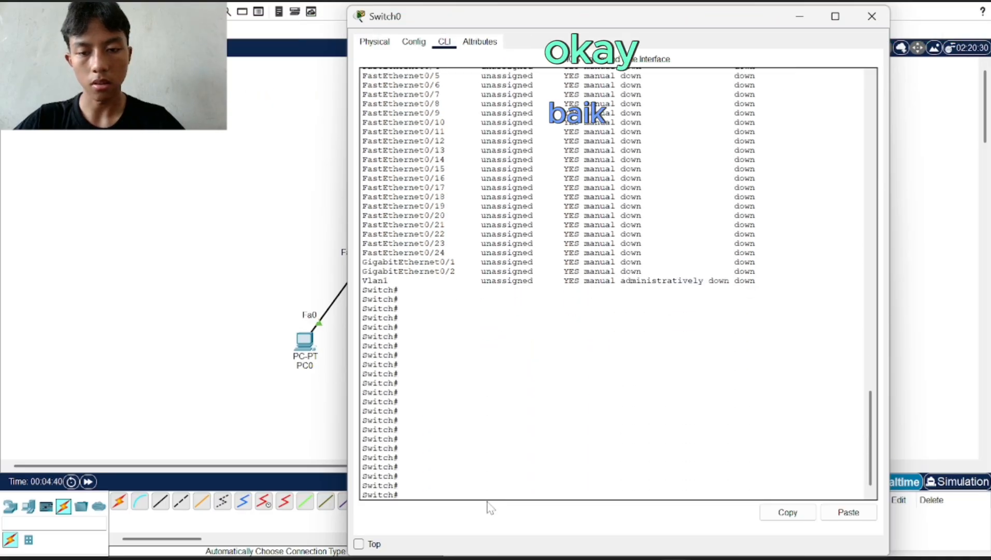
# Run show running-config and page through it past the Vlan1 section to the end
pyautogui.scroll(14, 612, 311)
pyautogui.press('Return')
pyautogui.press('Return')
pyautogui.press('Return')
pyautogui.press('Return')
pyautogui.press('Return')
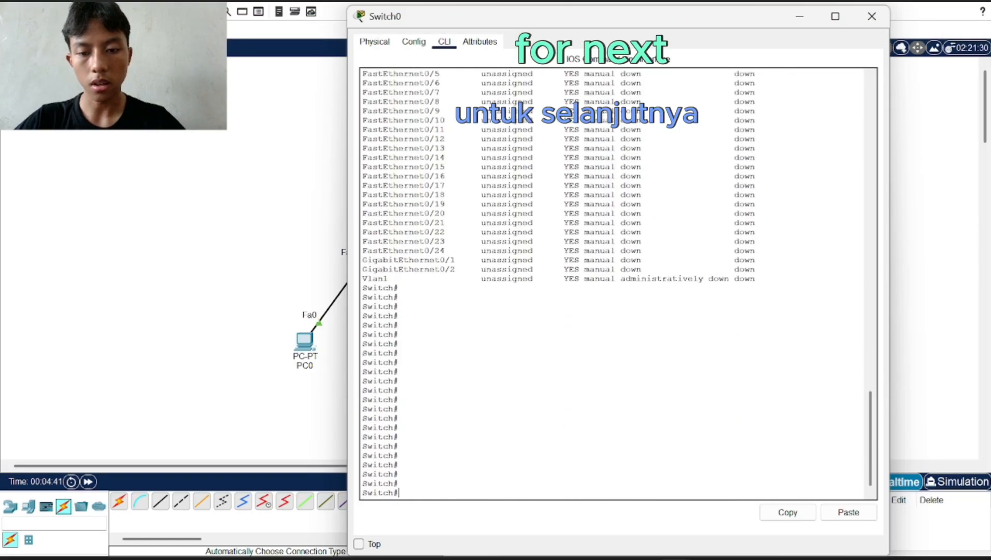
pyautogui.write('s')
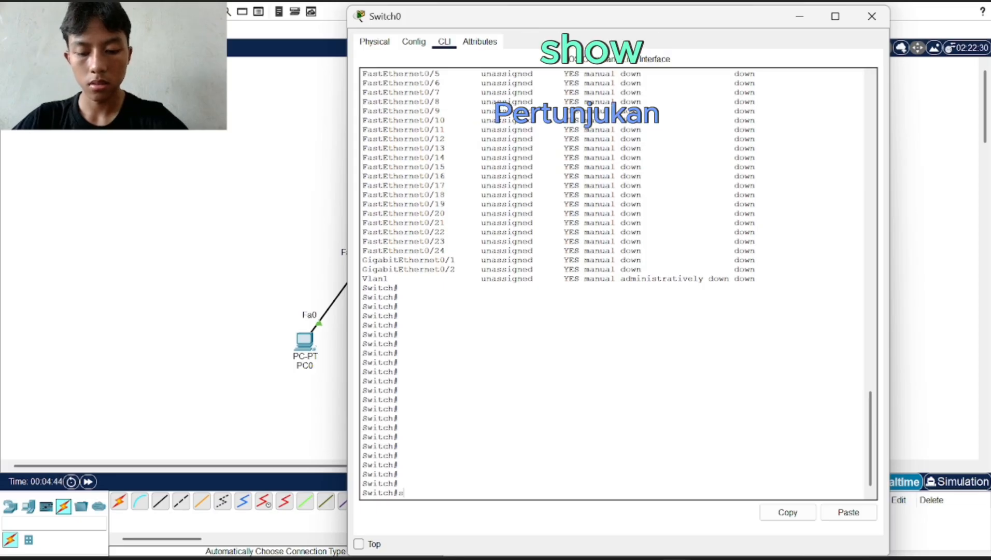
pyautogui.write('how')
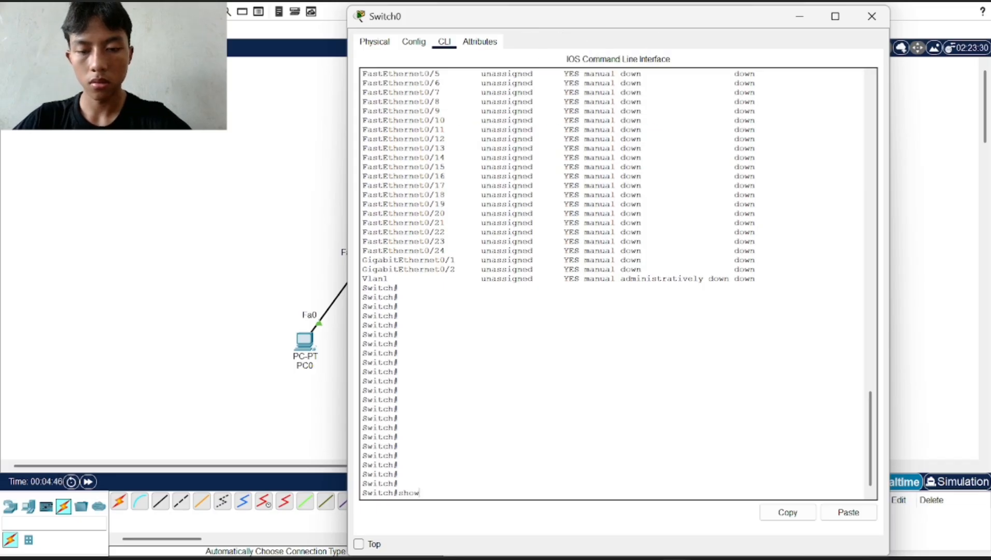
pyautogui.press('Tab')
pyautogui.write('ru')
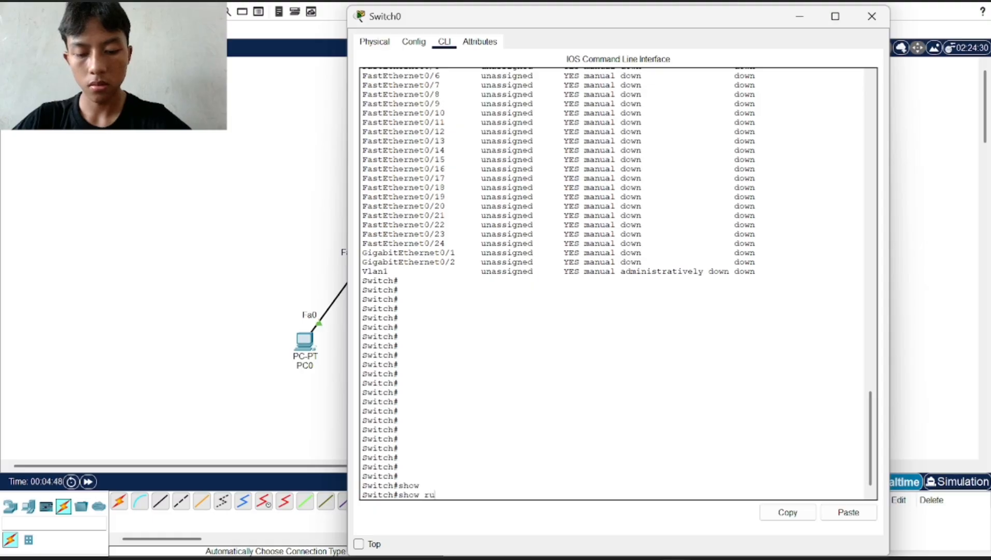
pyautogui.write('nn')
pyautogui.press('Tab')
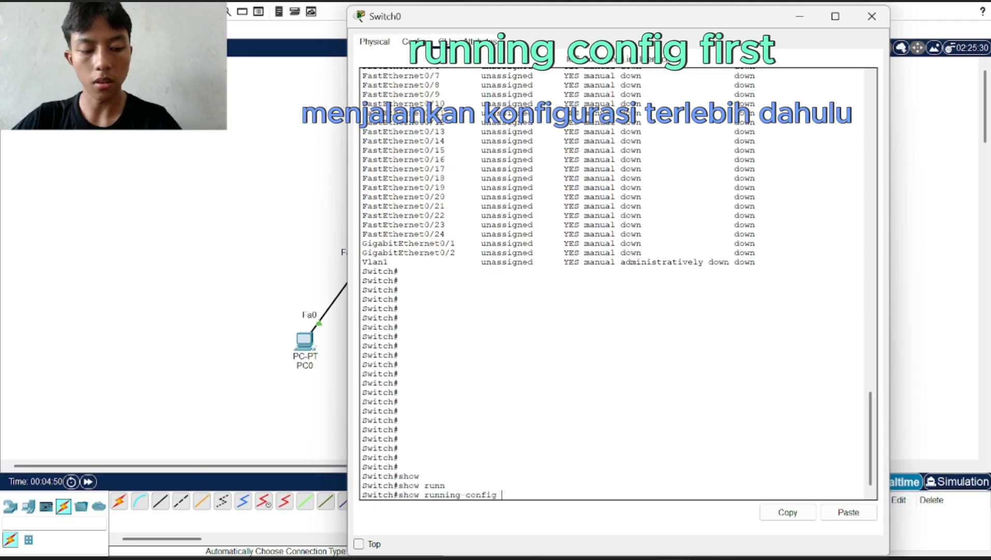
pyautogui.press('Return')
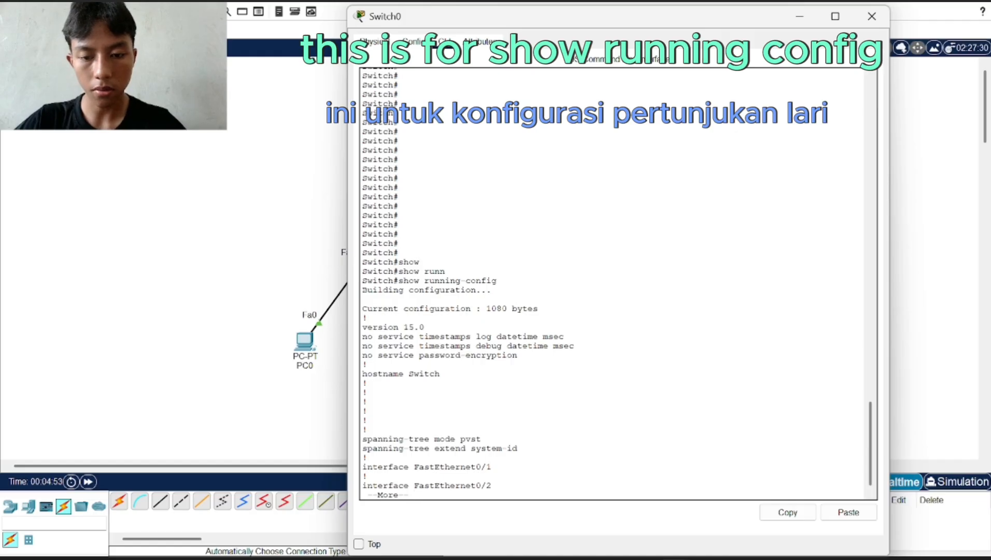
pyautogui.press('Return')
pyautogui.press('Return')
pyautogui.press('Return')
pyautogui.press('Return')
pyautogui.press('Return')
pyautogui.press('Return')
pyautogui.press('Return')
pyautogui.press('Return')
pyautogui.press('Return')
pyautogui.press('Return')
pyautogui.press('Return')
pyautogui.press('Return')
pyautogui.press('Return')
pyautogui.press('Return')
pyautogui.press('Return')
pyautogui.press('Return')
pyautogui.press('Return')
pyautogui.press('Return')
pyautogui.press('Return')
pyautogui.press('Return')
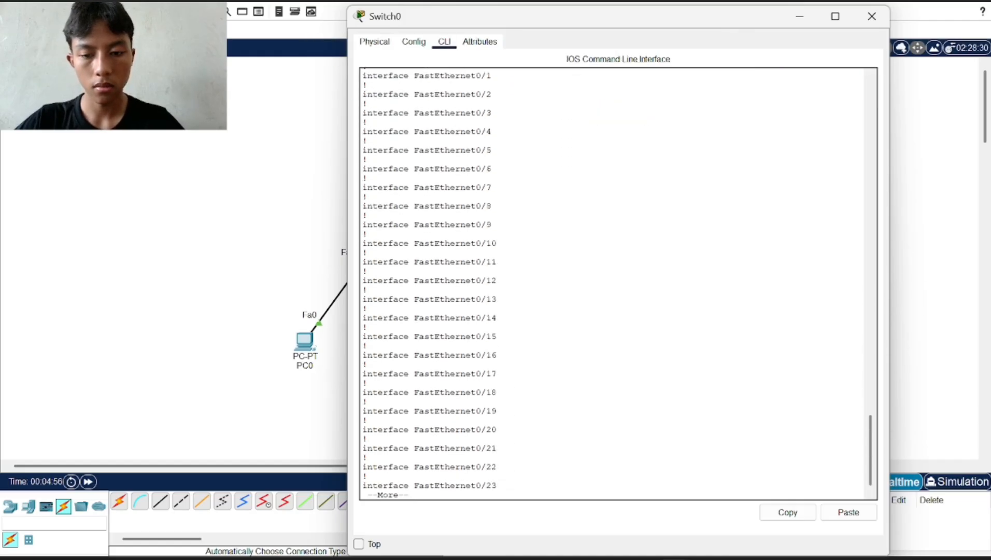
pyautogui.press('Return')
pyautogui.press('Return')
pyautogui.press('Return')
pyautogui.press('Return')
pyautogui.press('Return')
pyautogui.press('Return')
pyautogui.press('Return')
pyautogui.press('Return')
pyautogui.press('Return')
pyautogui.press('Return')
pyautogui.press('Return')
pyautogui.press('Return')
pyautogui.press('Return')
pyautogui.press('Return')
pyautogui.press('Return')
pyautogui.press('Return')
pyautogui.press('Return')
pyautogui.press('Return')
pyautogui.press('Return')
pyautogui.press('Return')
pyautogui.press('Return')
pyautogui.press('Return')
pyautogui.press('Return')
pyautogui.press('Return')
pyautogui.press('Return')
pyautogui.press('Return')
pyautogui.press('Return')
pyautogui.press('Return')
pyautogui.press('Return')
pyautogui.press('Return')
pyautogui.press('Return')
pyautogui.press('Return')
pyautogui.press('Return')
pyautogui.press('Return')
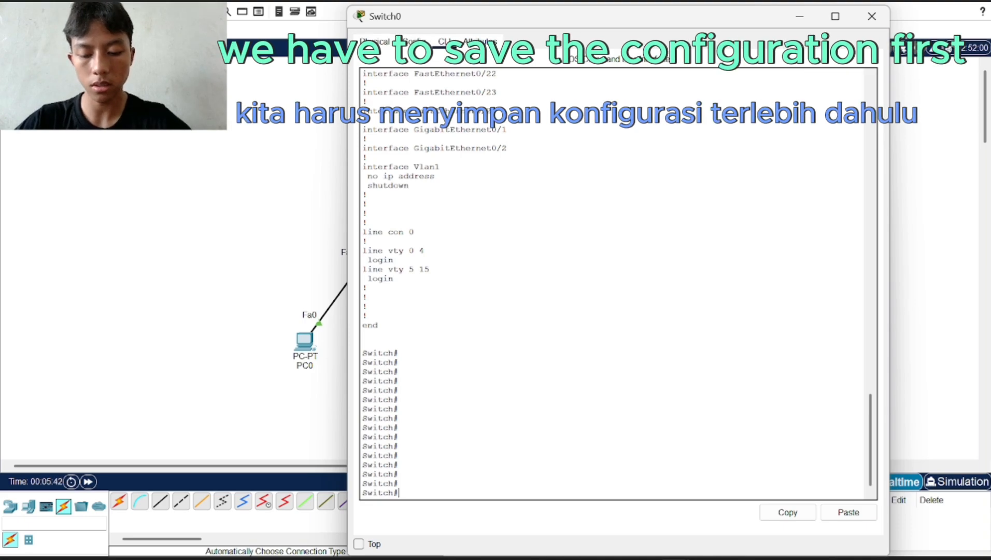
# Save Switch0's configuration to startup memory with write memory
pyautogui.write('wri')
pyautogui.write('t')
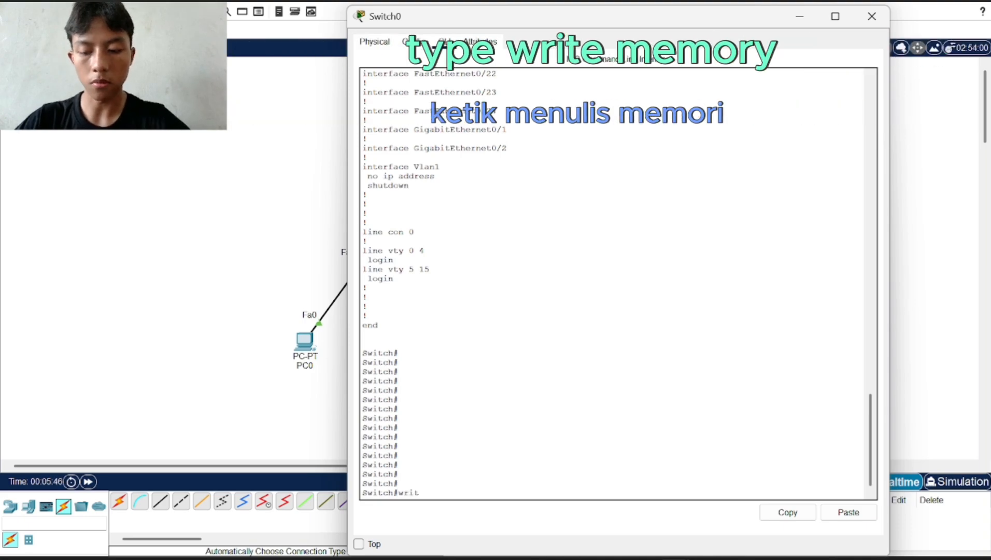
pyautogui.press('Return')
pyautogui.write('write')
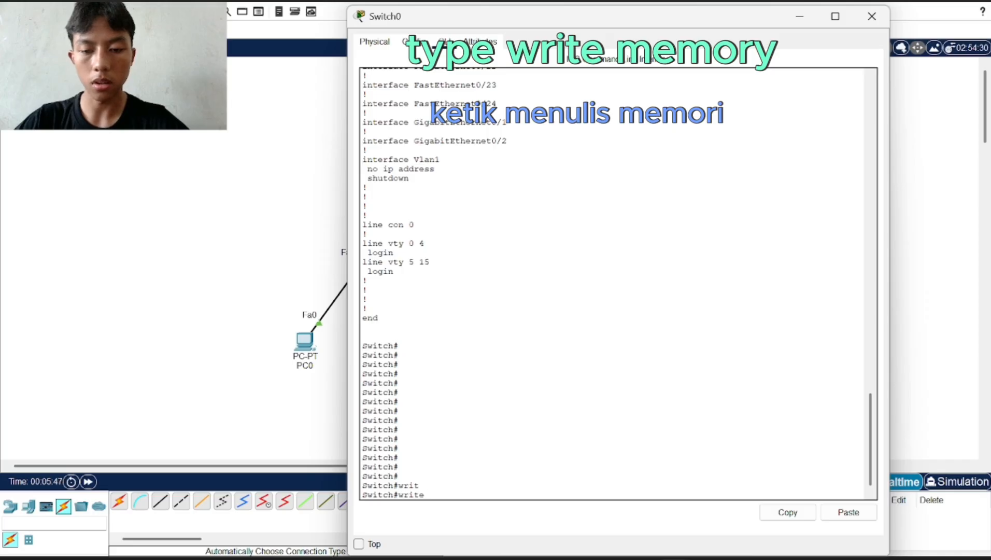
pyautogui.write(' mem')
pyautogui.press('Tab')
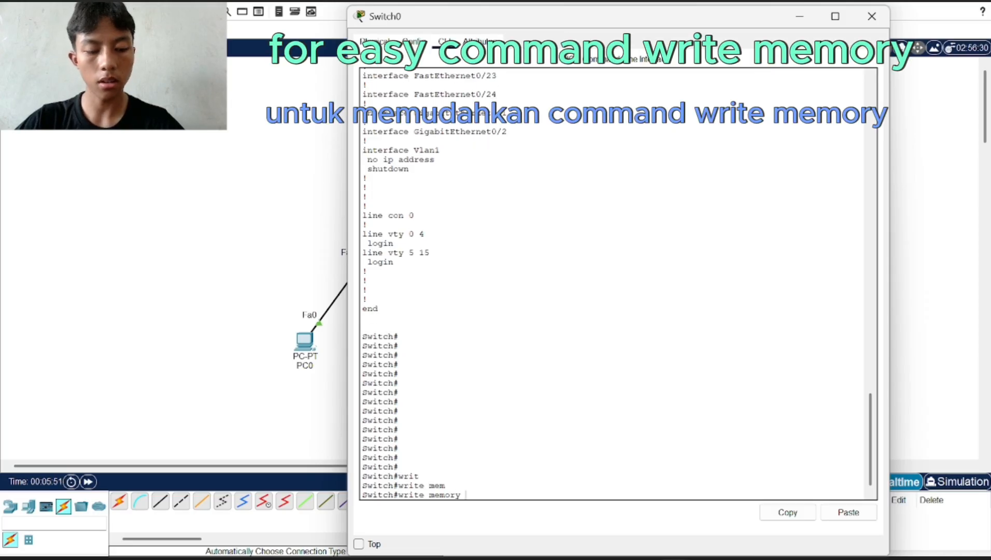
pyautogui.press('Return')
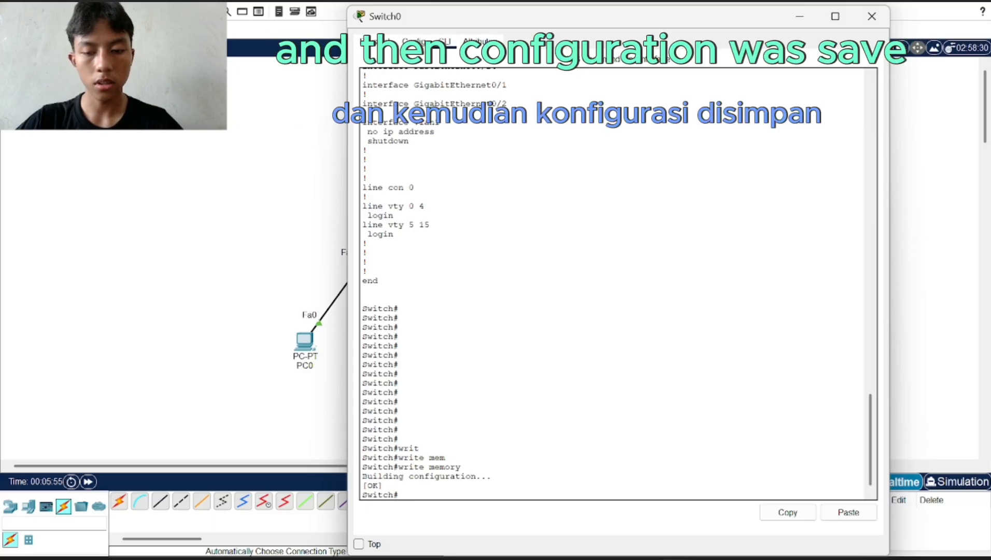
pyautogui.press('Return')
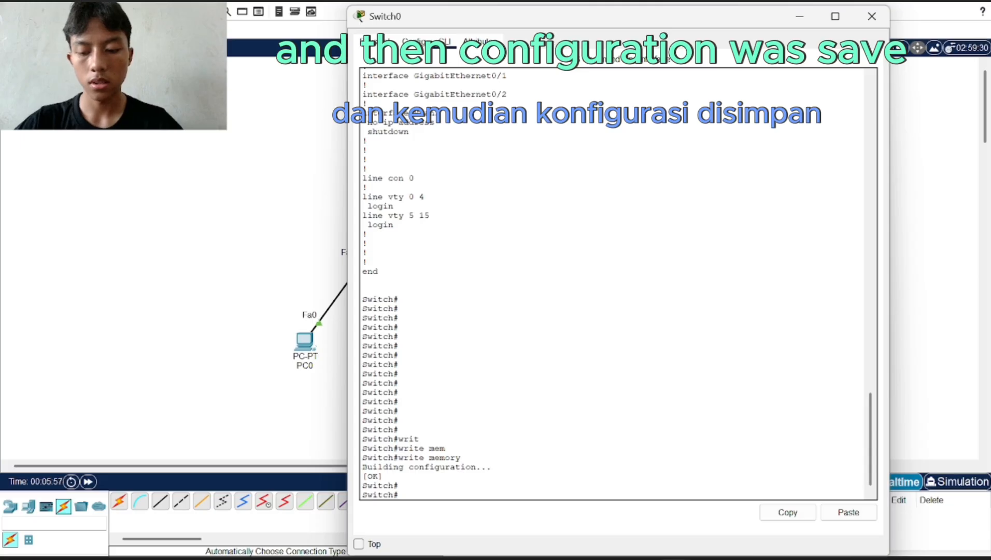
# Display show startup-config and page through it to the end
pyautogui.write('show')
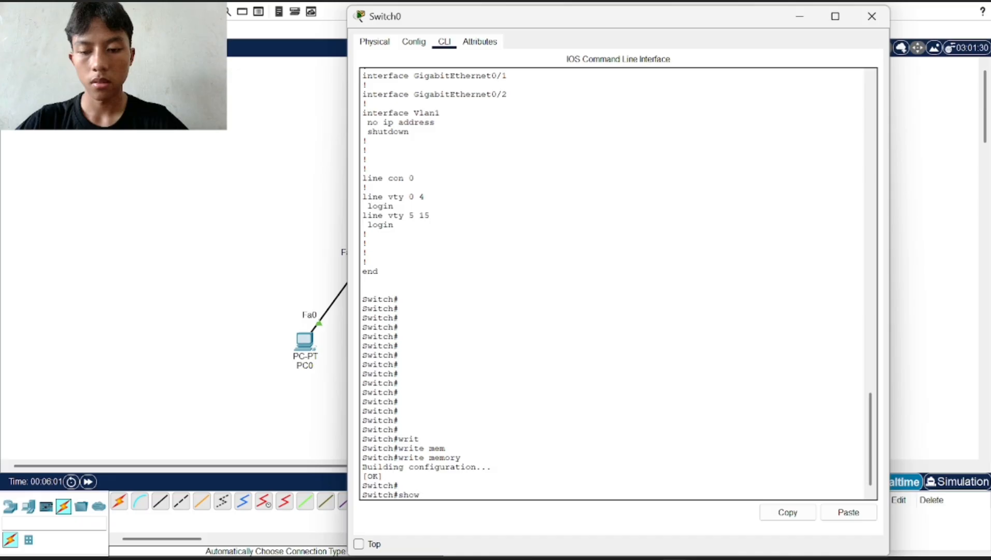
pyautogui.press('Tab')
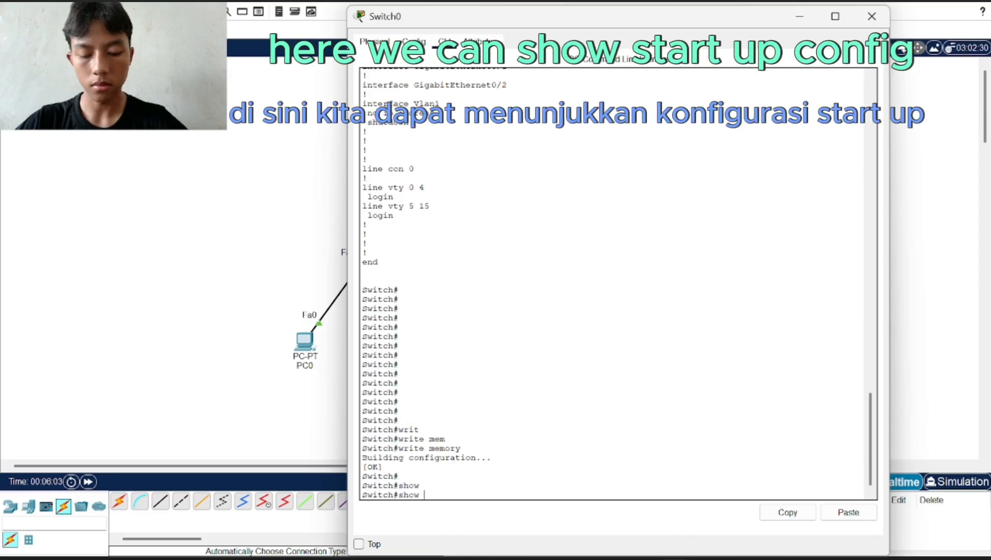
pyautogui.write('star')
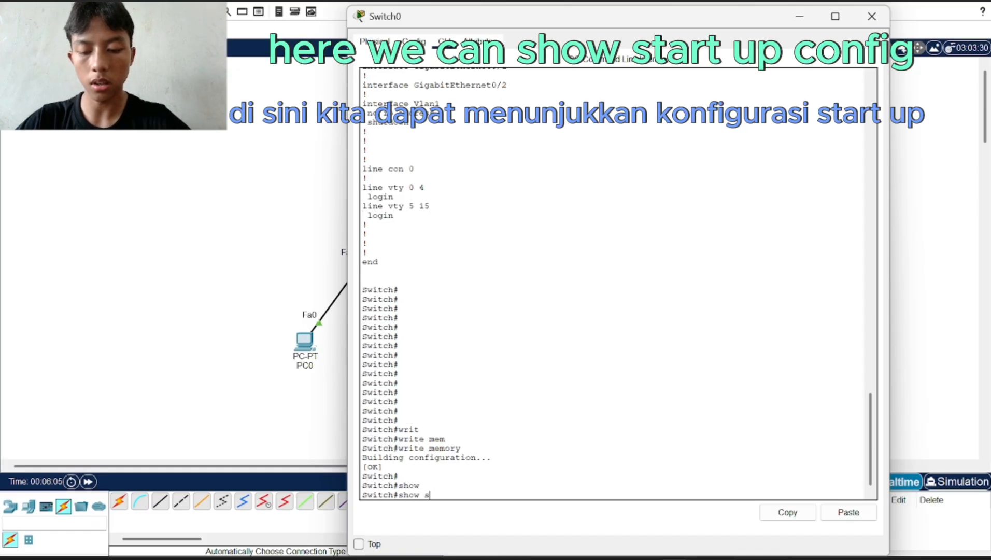
pyautogui.press('Tab')
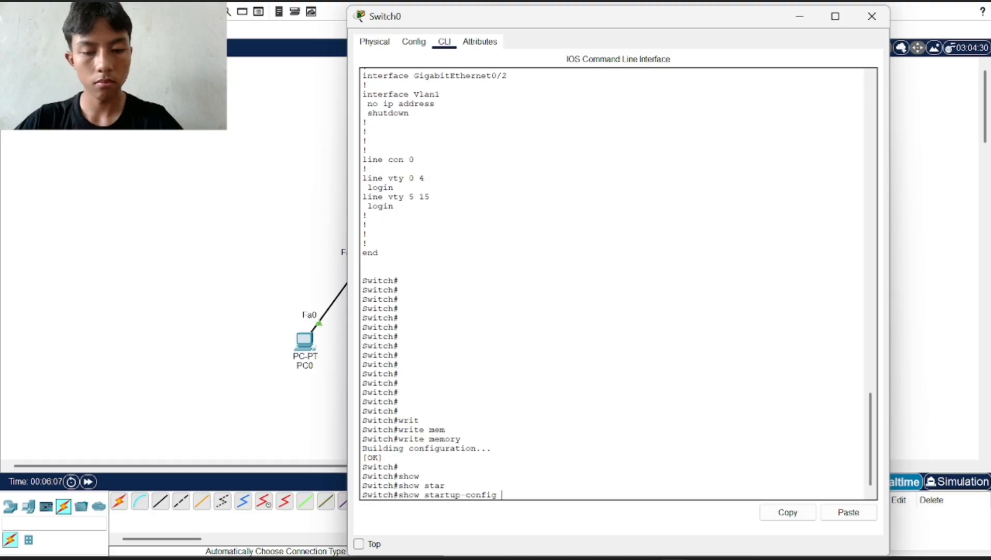
pyautogui.press('Return')
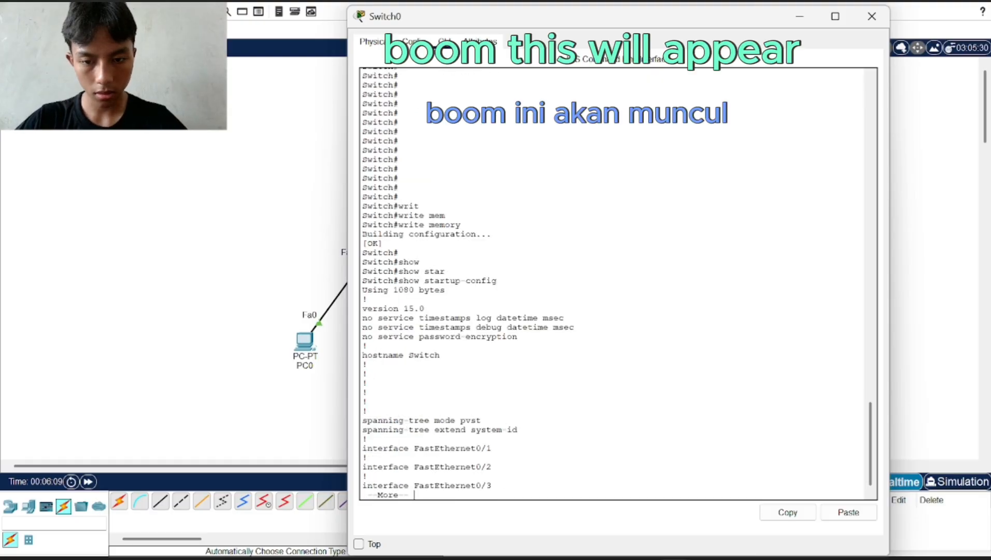
pyautogui.press('Return')
pyautogui.press('Return')
pyautogui.press('Return')
pyautogui.press('Return')
pyautogui.press('Return')
pyautogui.press('Return')
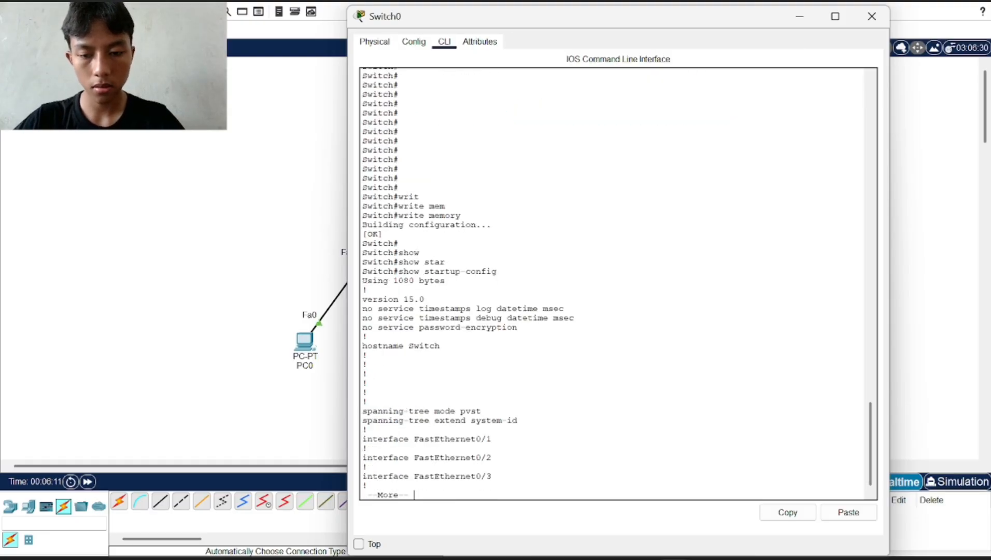
pyautogui.press('Return')
pyautogui.press('Return')
pyautogui.press('Return')
pyautogui.press('Return')
pyautogui.press('Return')
pyautogui.press('Return')
pyautogui.press('Return')
pyautogui.press('Return')
pyautogui.press('Return')
pyautogui.press('Return')
pyautogui.press('Return')
pyautogui.press('Return')
pyautogui.press('Return')
pyautogui.press('Return')
pyautogui.press('Return')
pyautogui.press('Return')
pyautogui.press('Return')
pyautogui.press('Return')
pyautogui.press('Return')
pyautogui.press('Return')
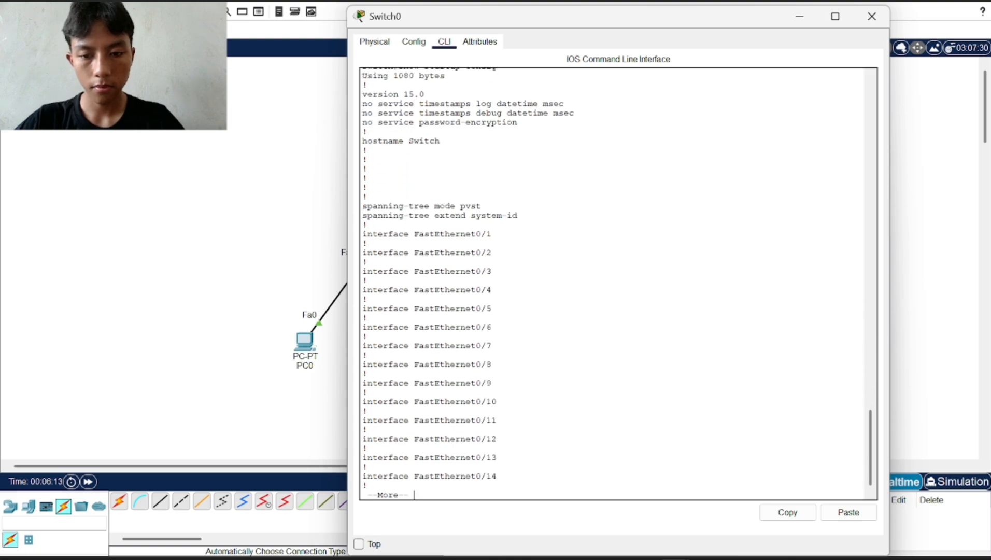
pyautogui.press('Return')
pyautogui.press('Return')
pyautogui.press('Return')
pyautogui.press('Return')
pyautogui.press('Return')
pyautogui.press('Return')
pyautogui.press('Return')
pyautogui.press('Return')
pyautogui.press('Return')
pyautogui.press('Return')
pyautogui.press('Return')
pyautogui.press('Return')
pyautogui.press('Return')
pyautogui.press('Return')
pyautogui.press('Return')
pyautogui.press('Return')
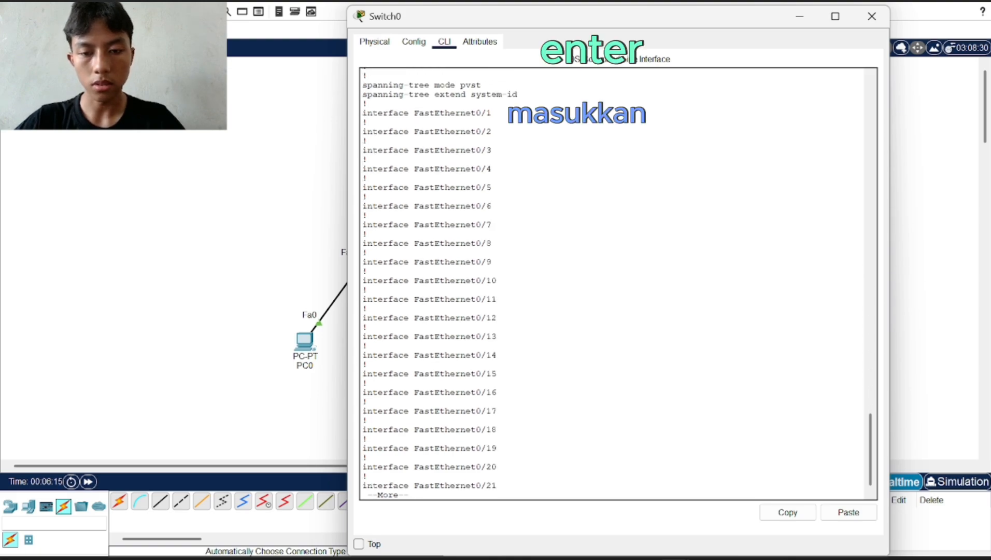
pyautogui.press('Return')
pyautogui.press('Return')
pyautogui.press('Return')
pyautogui.press('Return')
pyautogui.press('Return')
pyautogui.press('Return')
pyautogui.press('Return')
pyautogui.press('Return')
pyautogui.press('Return')
pyautogui.press('Return')
pyautogui.press('Return')
pyautogui.press('Return')
pyautogui.press('Return')
pyautogui.press('Return')
pyautogui.press('Return')
pyautogui.press('Return')
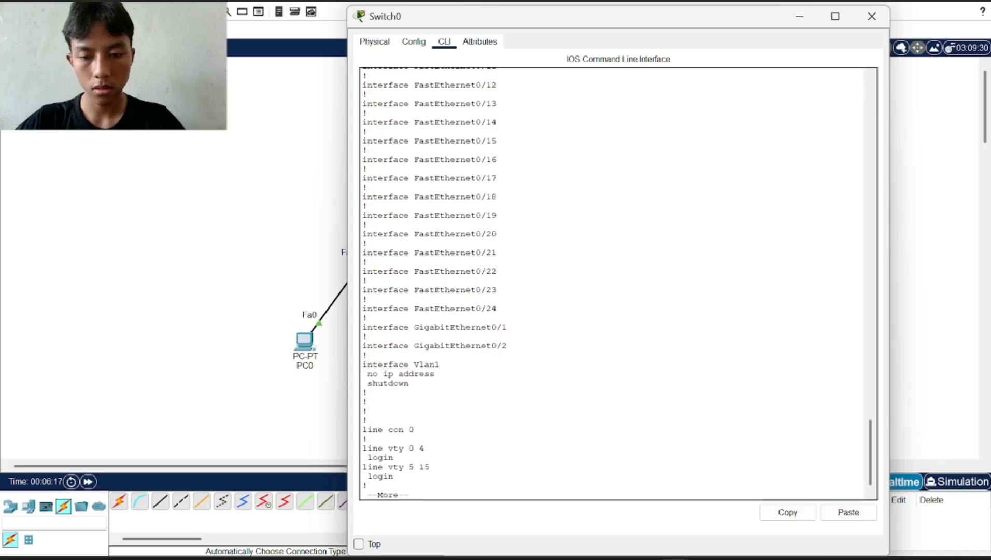
pyautogui.press('Return')
pyautogui.press('Return')
pyautogui.press('Return')
pyautogui.press('Return')
pyautogui.press('Return')
pyautogui.press('Return')
pyautogui.press('Return')
pyautogui.press('Return')
pyautogui.press('Return')
pyautogui.press('Return')
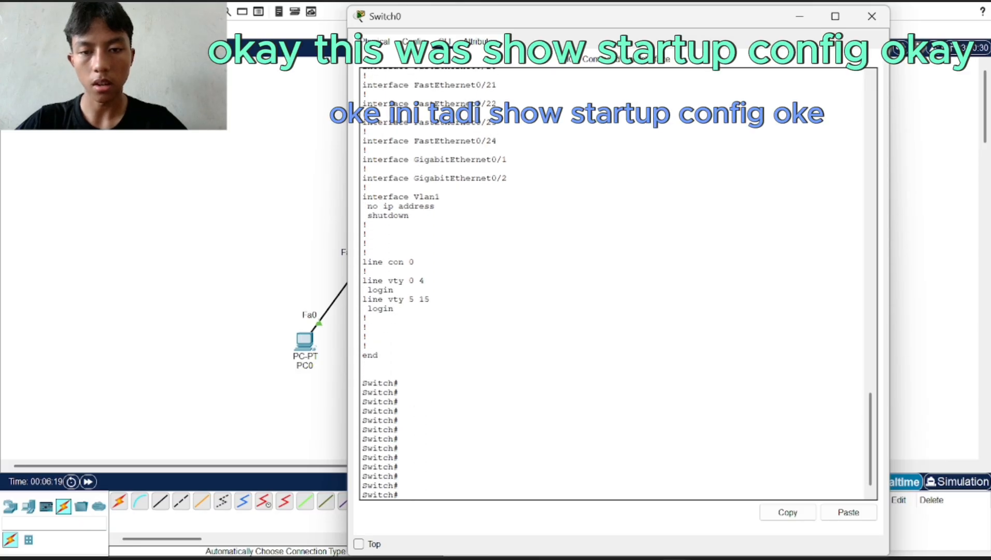
pyautogui.scroll(20, 392, 102)
pyautogui.scroll(-20, 391, 102)
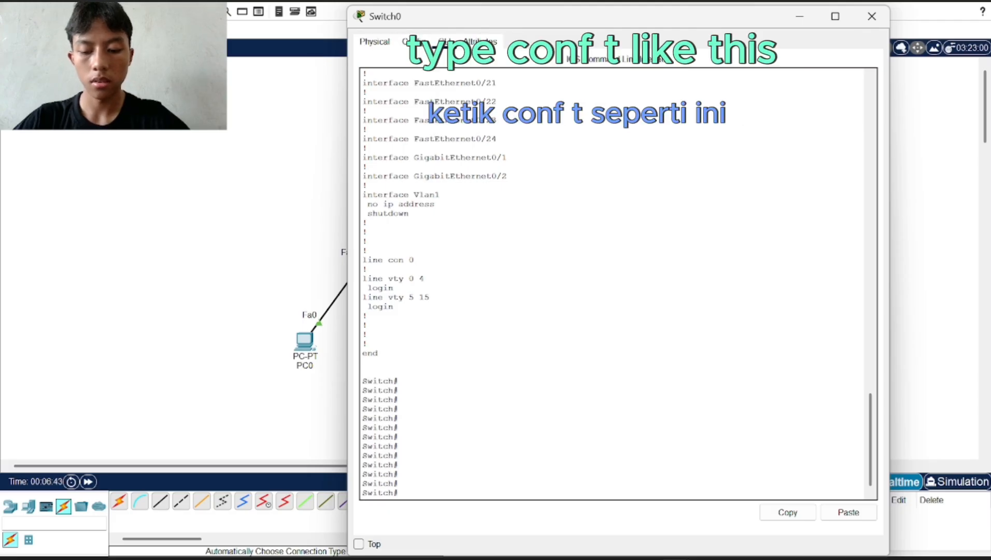
# Enter global configuration mode on Switch0 with configure terminal
pyautogui.write('conf t')
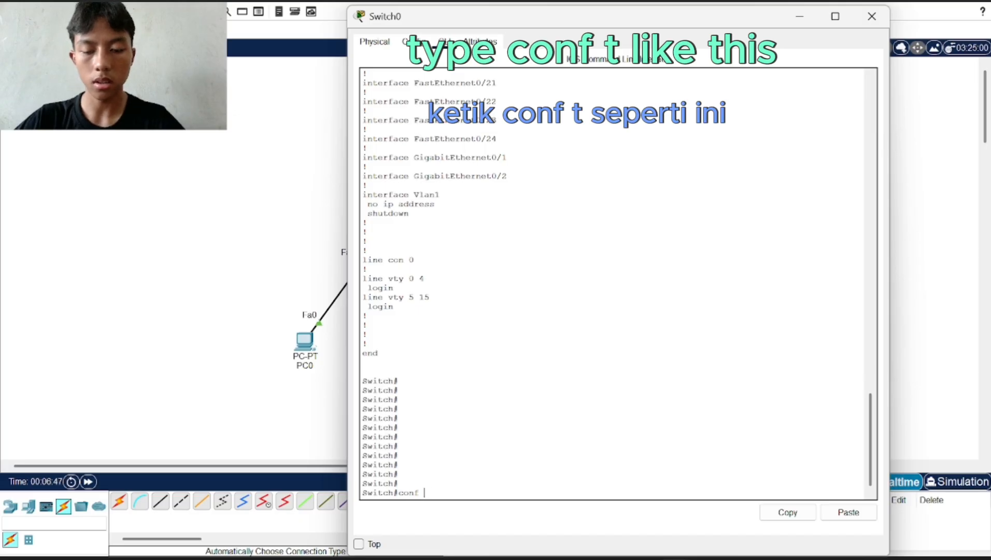
pyautogui.press('BackSpace')
pyautogui.press('BackSpace')
pyautogui.press('BackSpace')
pyautogui.press('BackSpace')
pyautogui.press('BackSpace')
pyautogui.press('BackSpace')
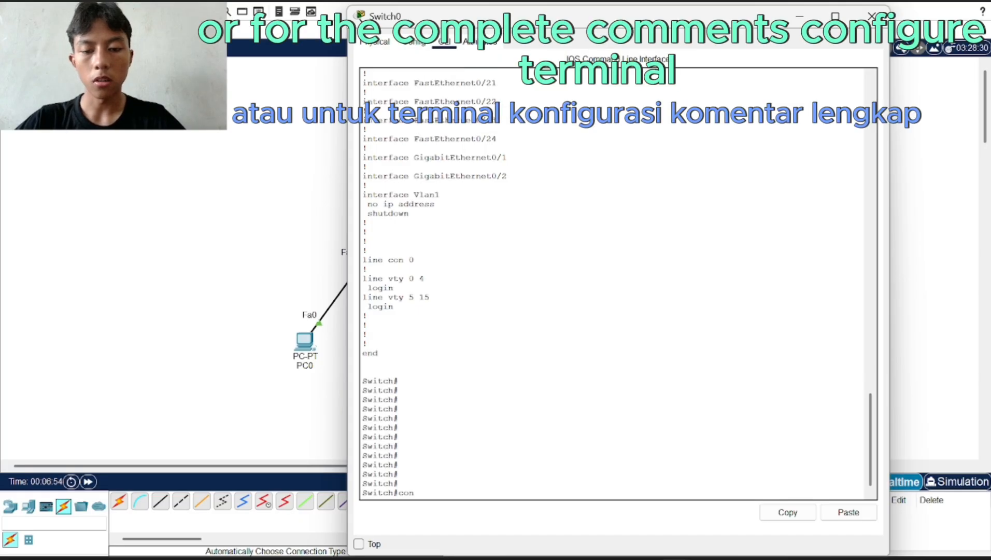
pyautogui.write('con')
pyautogui.press('Tab')
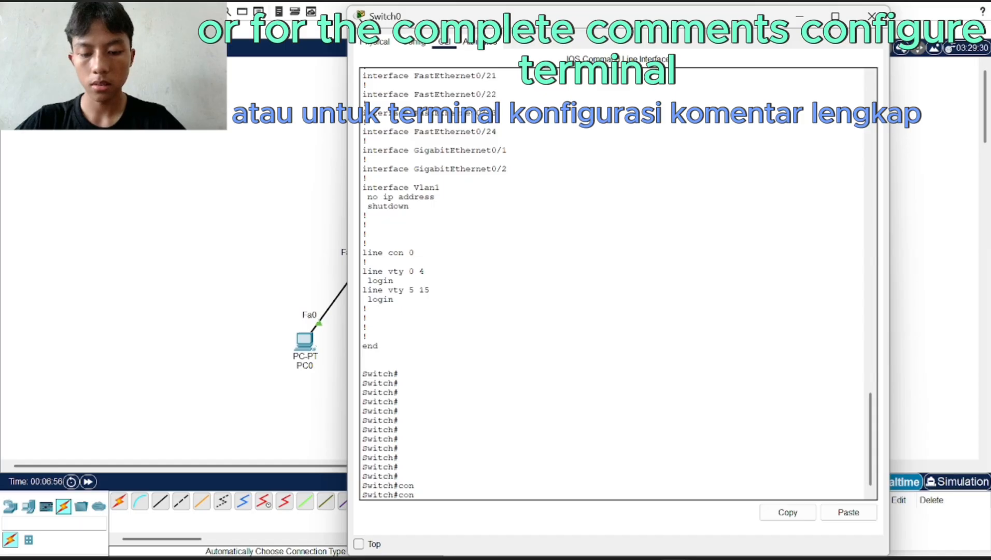
pyautogui.write('f')
pyautogui.press('Tab')
pyautogui.write('ter')
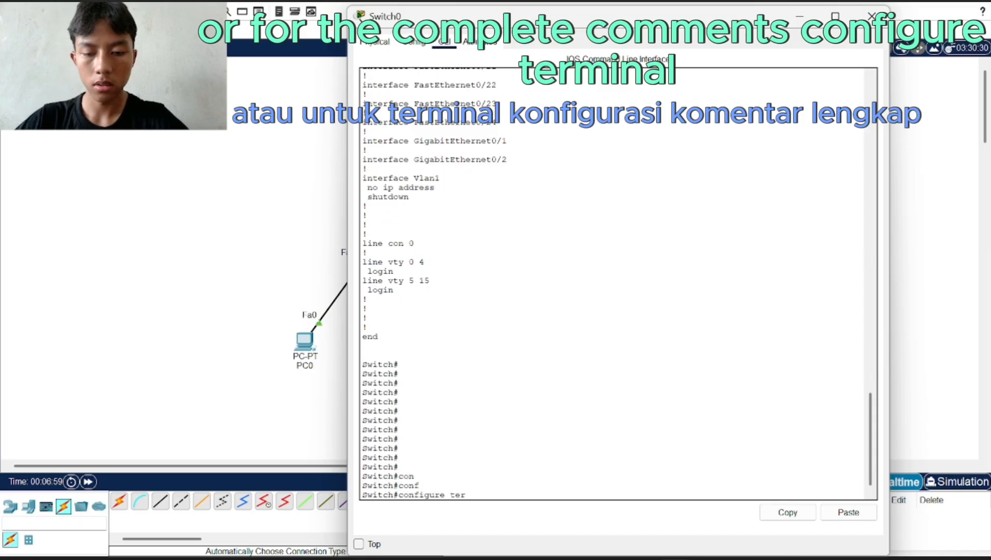
pyautogui.press('Tab')
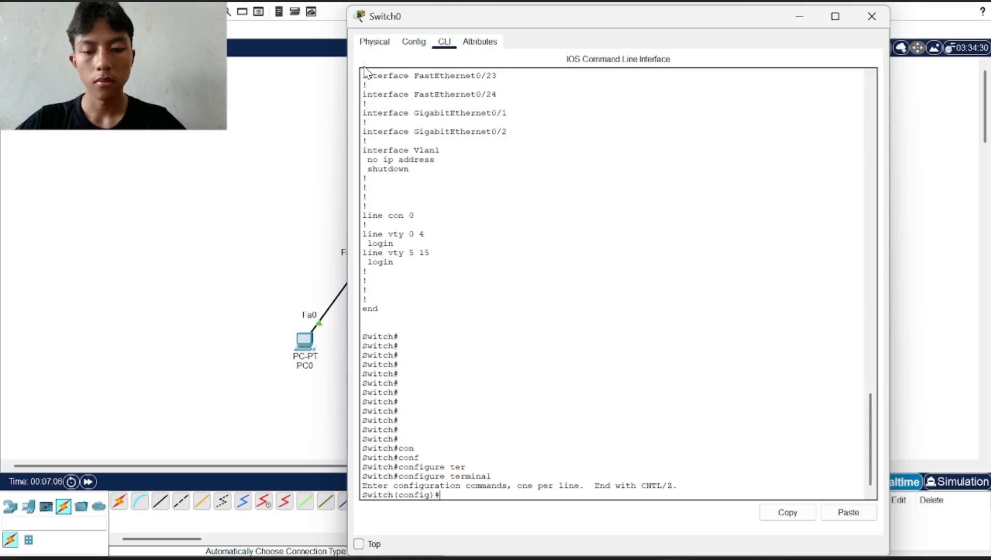
pyautogui.moveTo(430, 494); pyautogui.dragTo(362, 495)
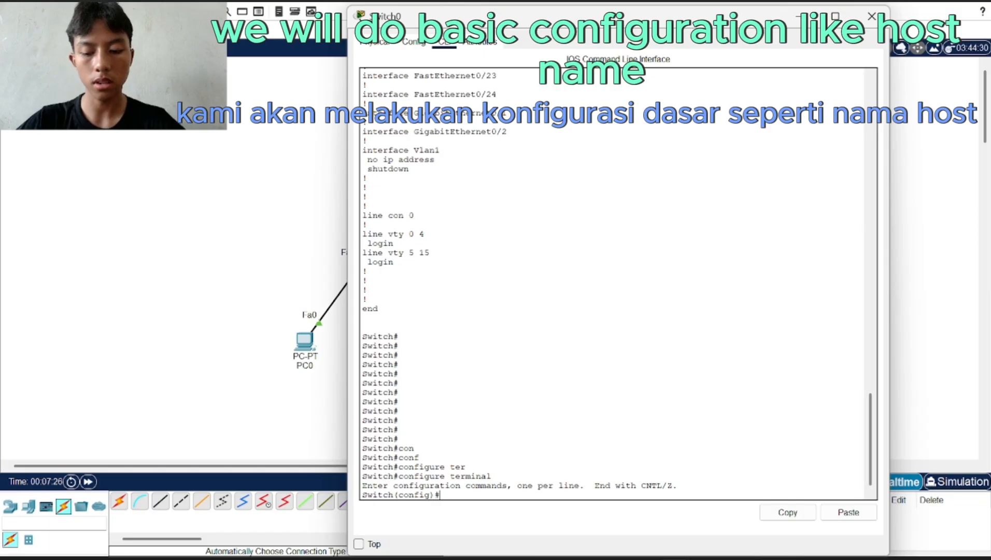
# Change Switch0's hostname to the presenter's name and compare it with the old prompt
pyautogui.write('hostna')
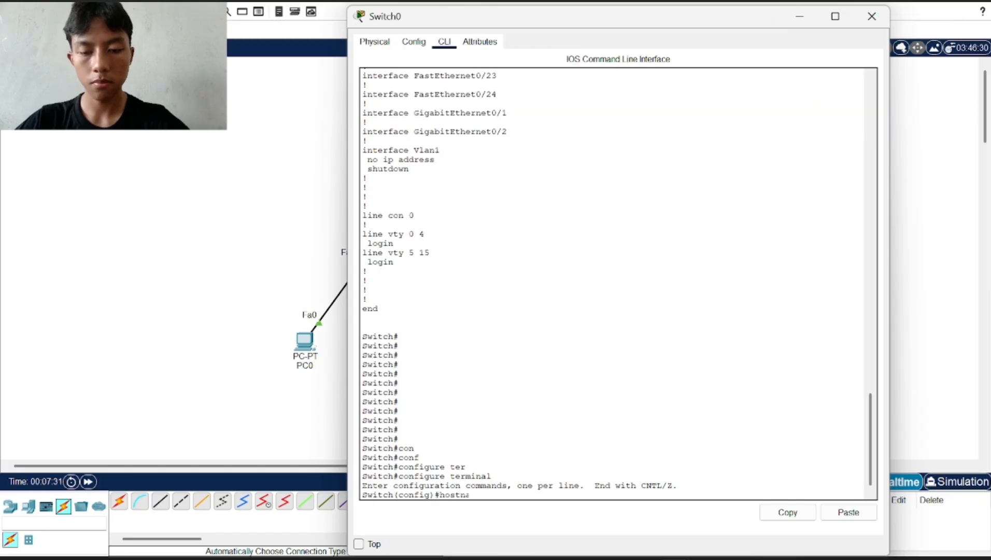
pyautogui.write('me')
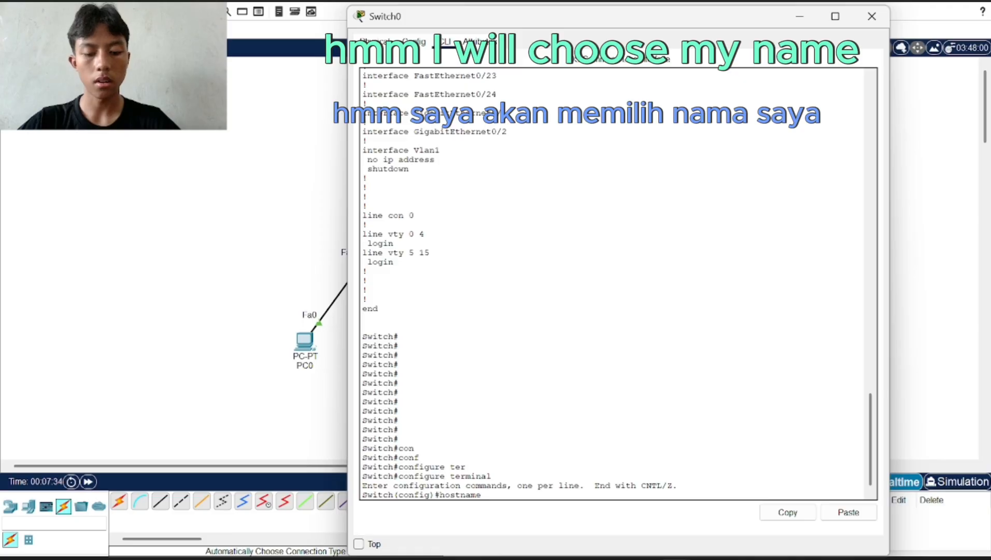
pyautogui.write(' a')
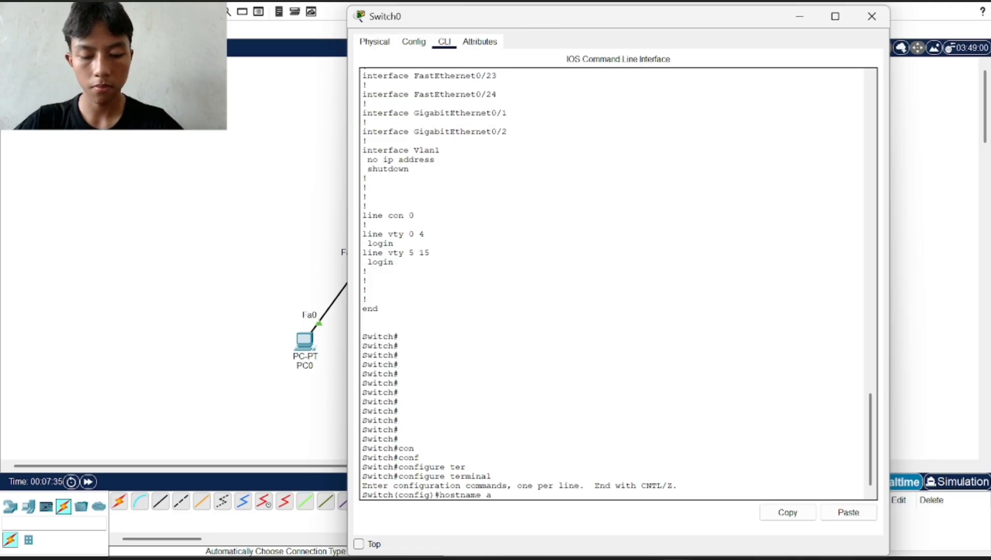
pyautogui.write('lfarizi')
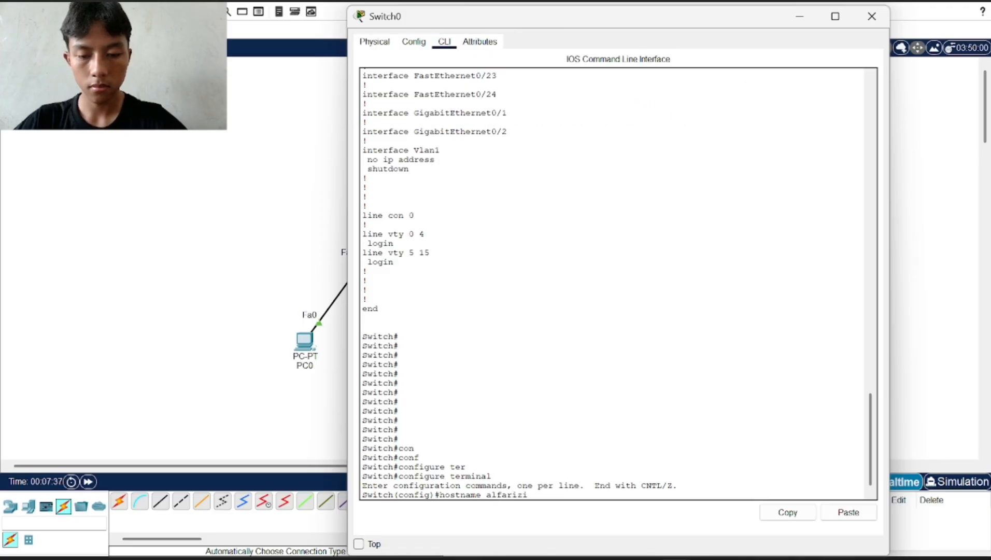
pyautogui.press('Return')
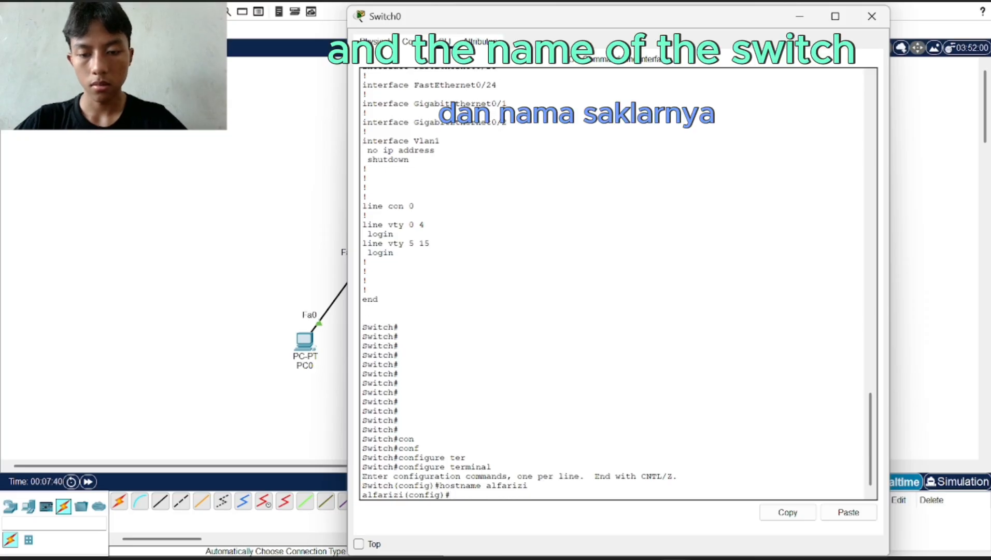
pyautogui.moveTo(388, 420); pyautogui.dragTo(367, 420)
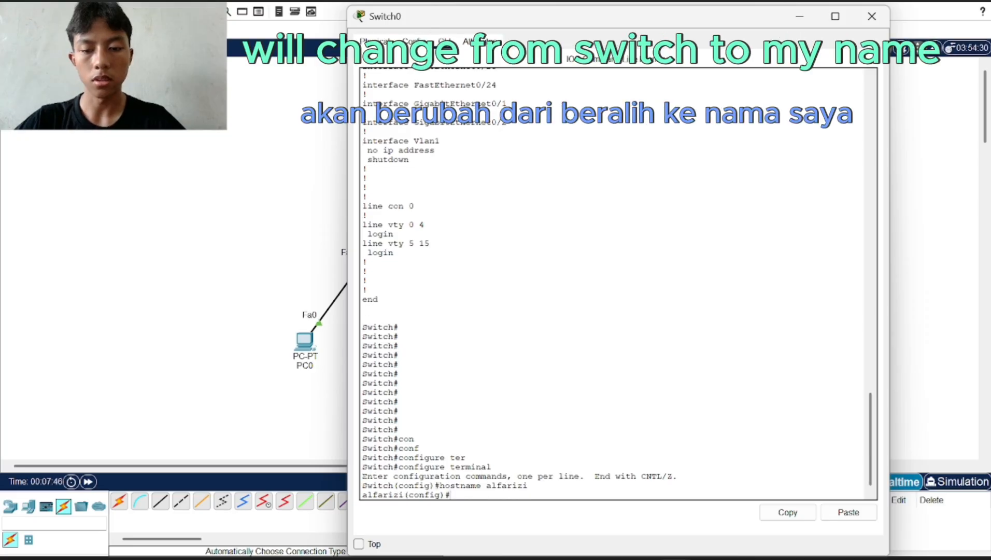
pyautogui.moveTo(394, 430); pyautogui.dragTo(361, 429)
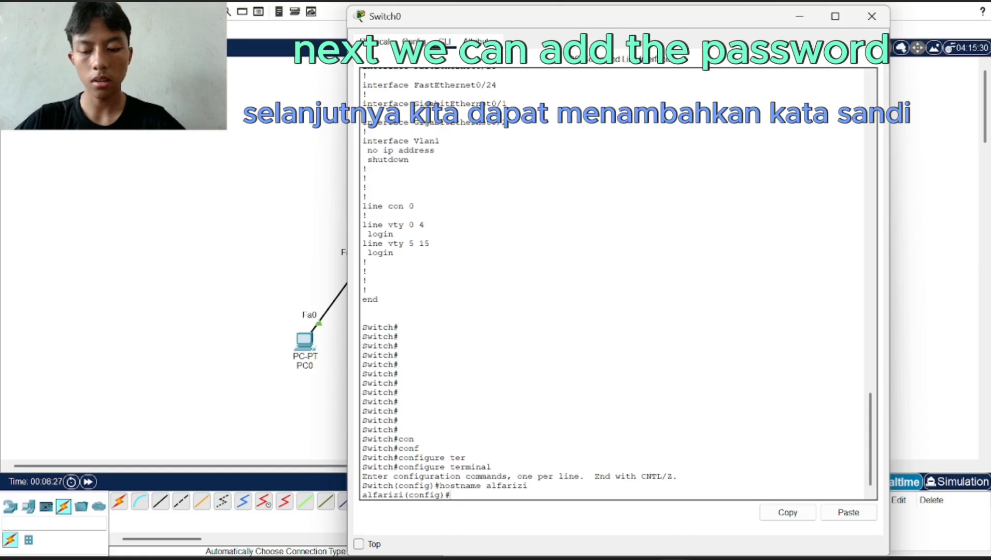
# Configure an enable secret password on Switch0 using Tab-completed enable secret
pyautogui.write('s')
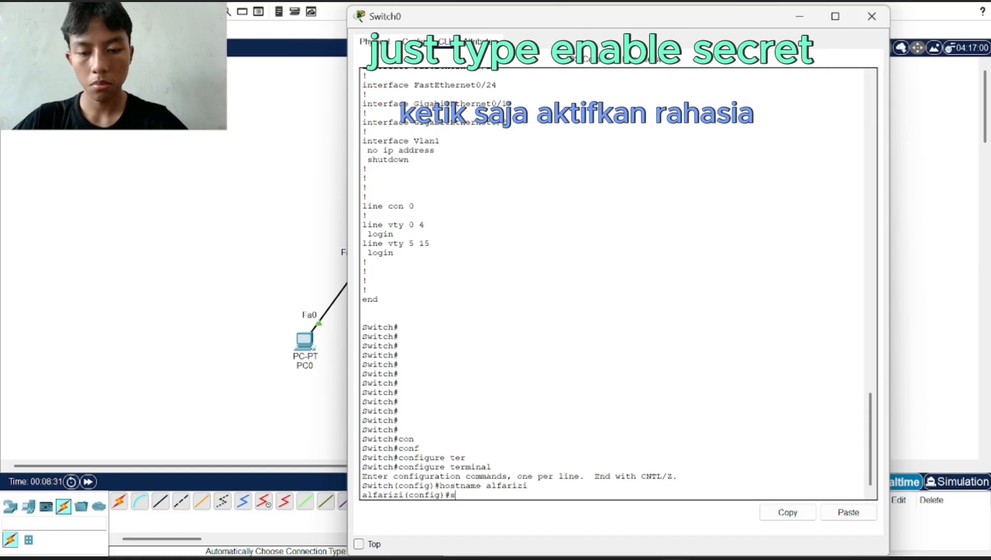
pyautogui.press('BackSpace')
pyautogui.write('enabl')
pyautogui.press('Tab')
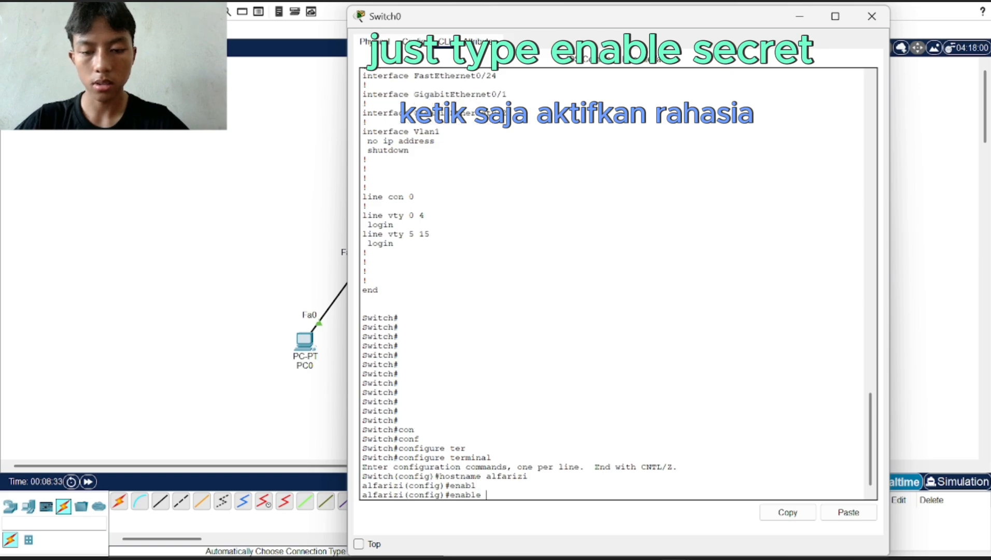
pyautogui.write('sec')
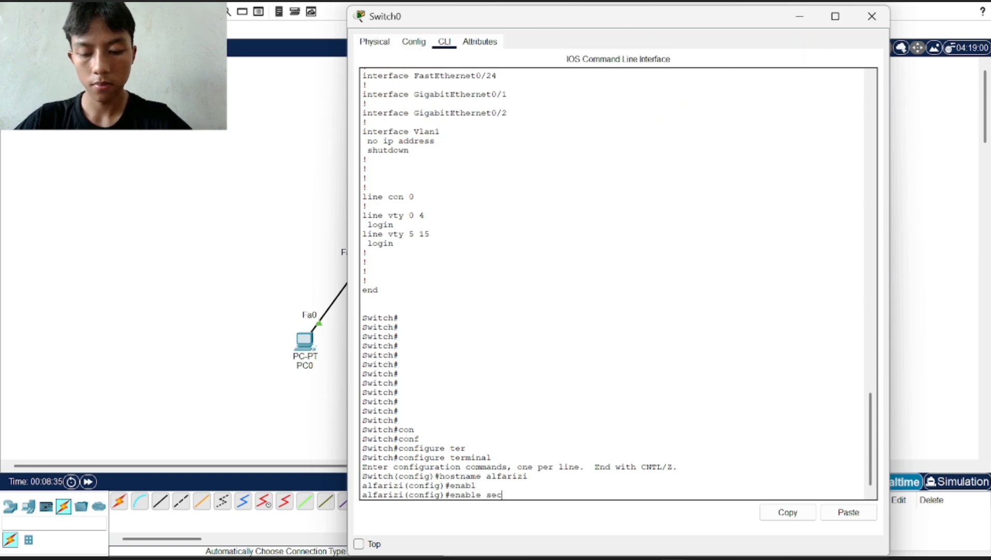
pyautogui.press('Tab')
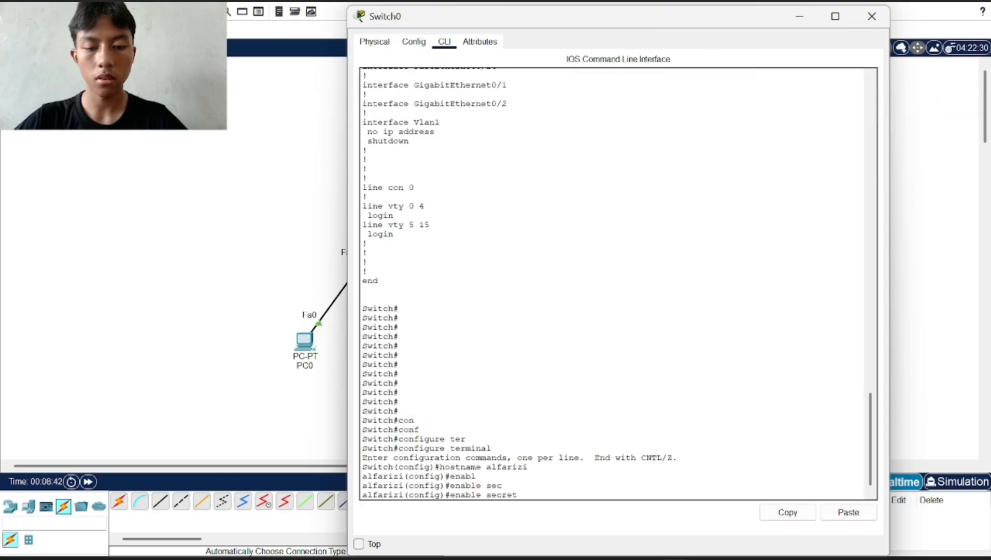
pyautogui.write('12345')
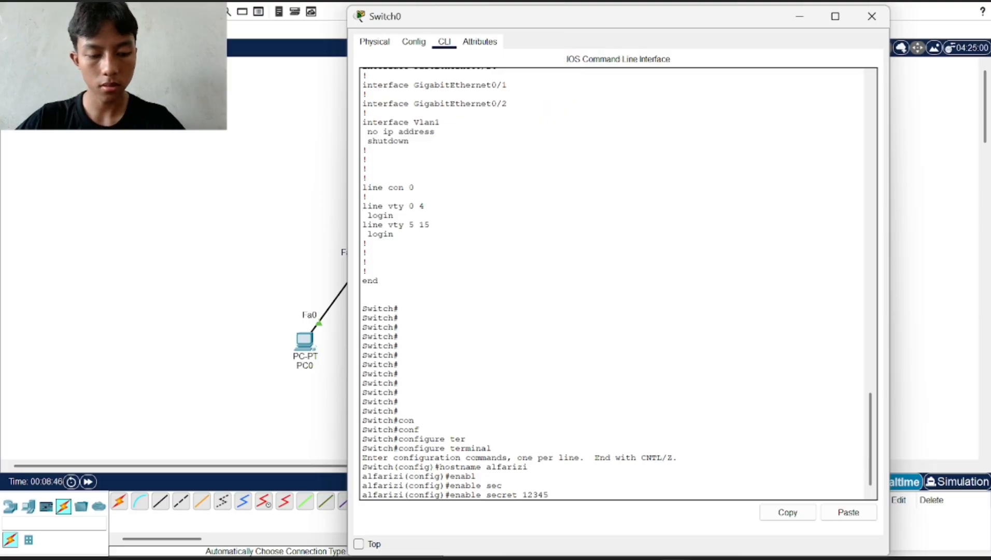
pyautogui.press('Return')
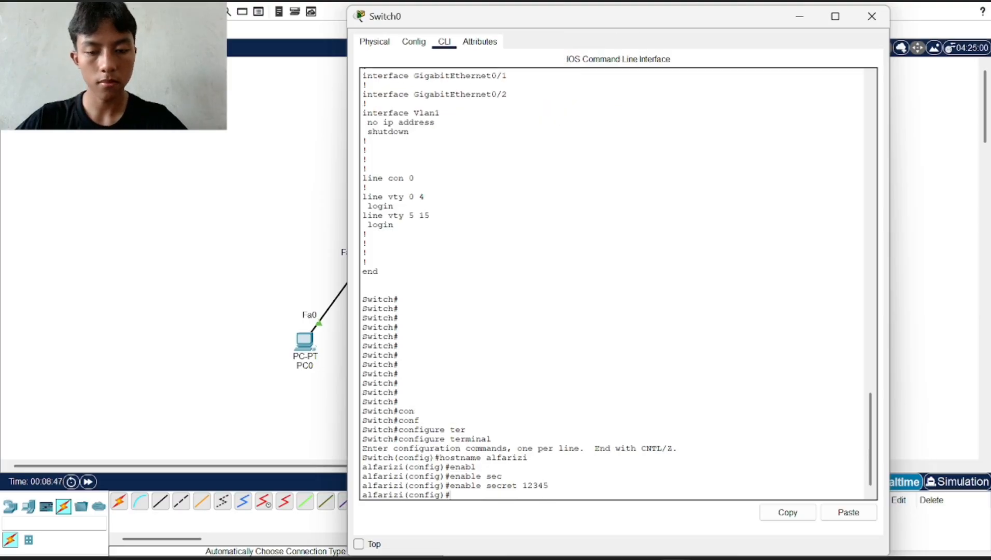
pyautogui.moveTo(548, 485); pyautogui.dragTo(445, 476)
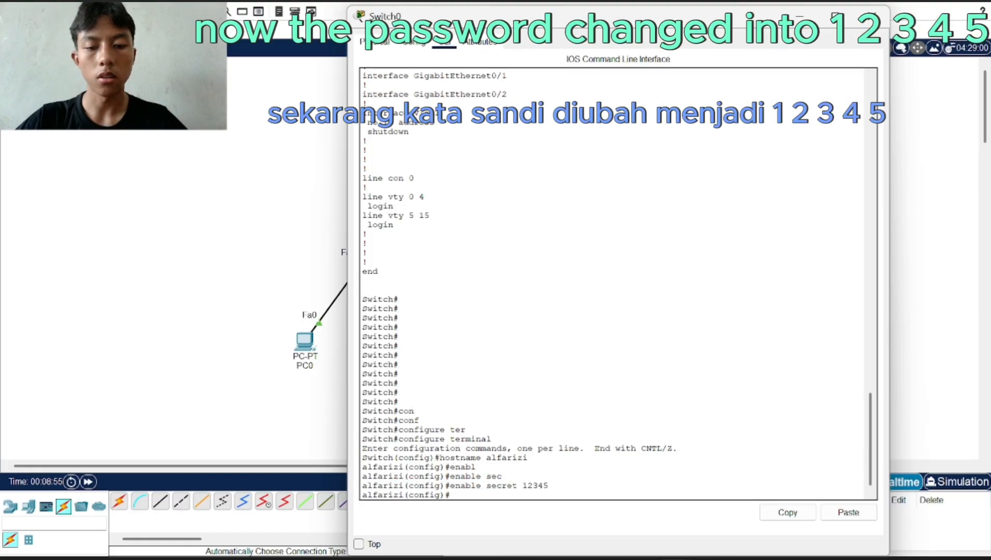
pyautogui.moveTo(549, 485); pyautogui.dragTo(516, 485)
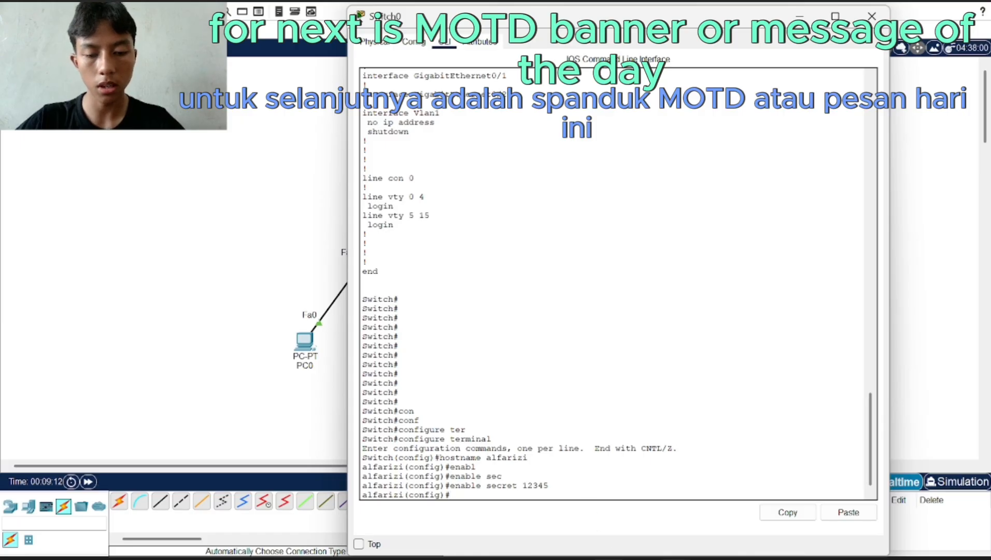
# In Canva, go to the Basic Config slide and copy its banner motd command
pyautogui.moveTo(607, 558)
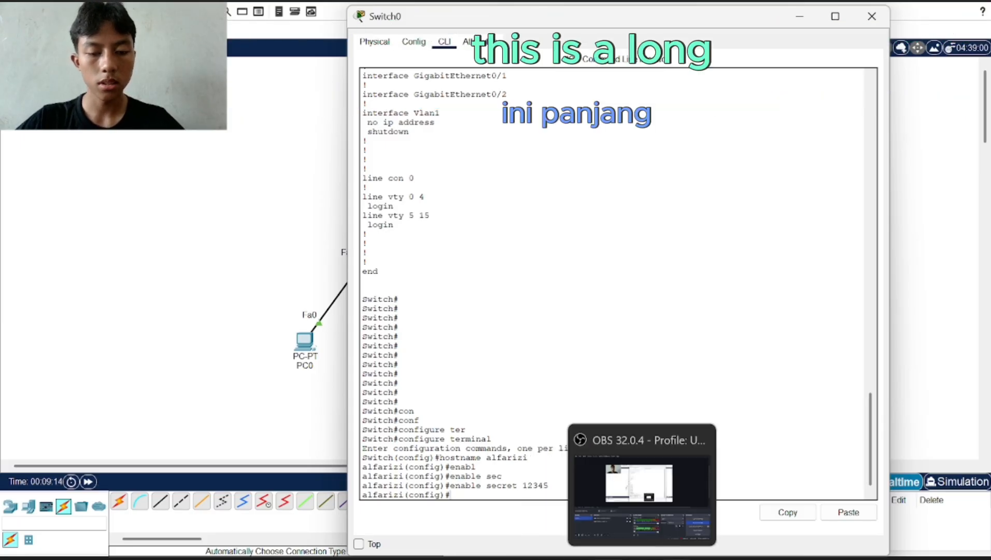
pyautogui.click(608, 558)
pyautogui.click(716, 480)
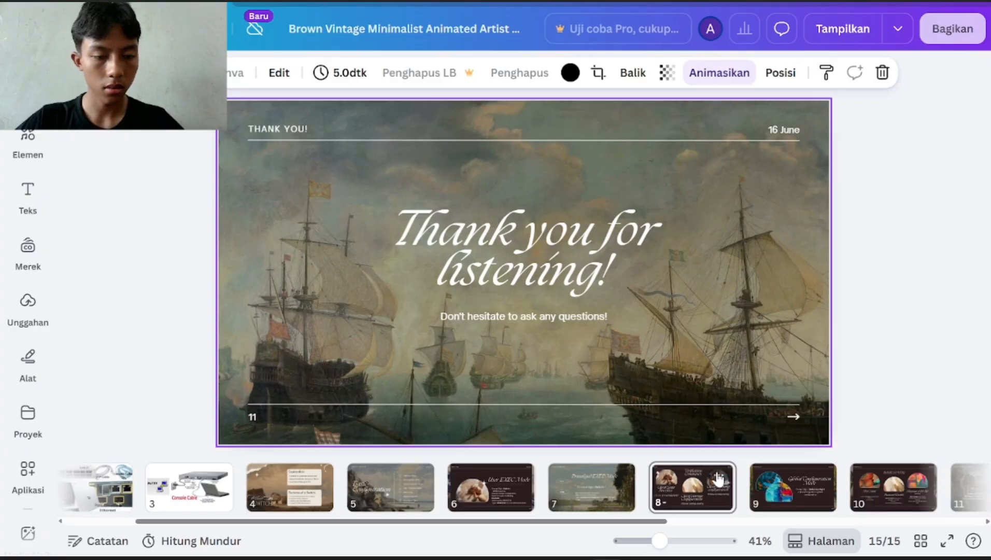
pyautogui.click(766, 481)
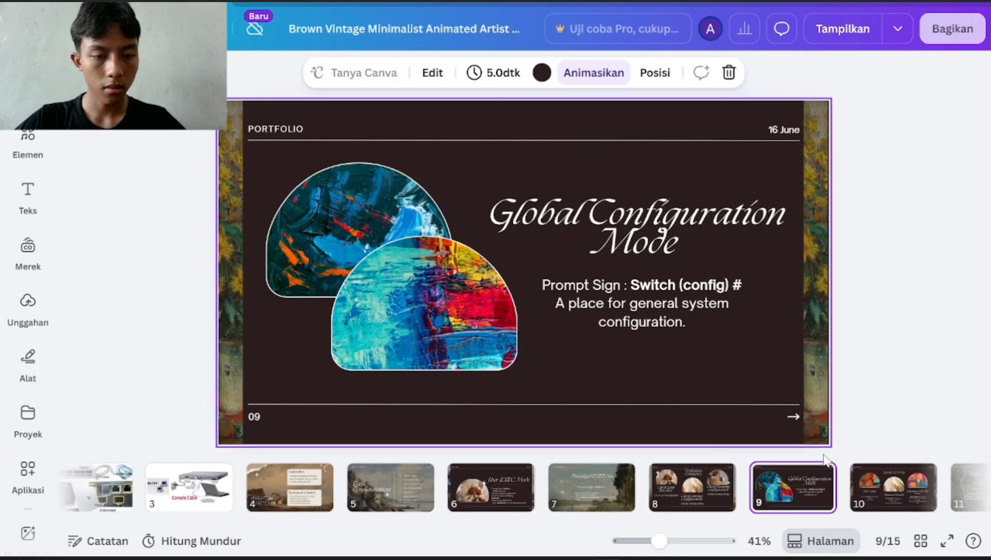
pyautogui.click(884, 489)
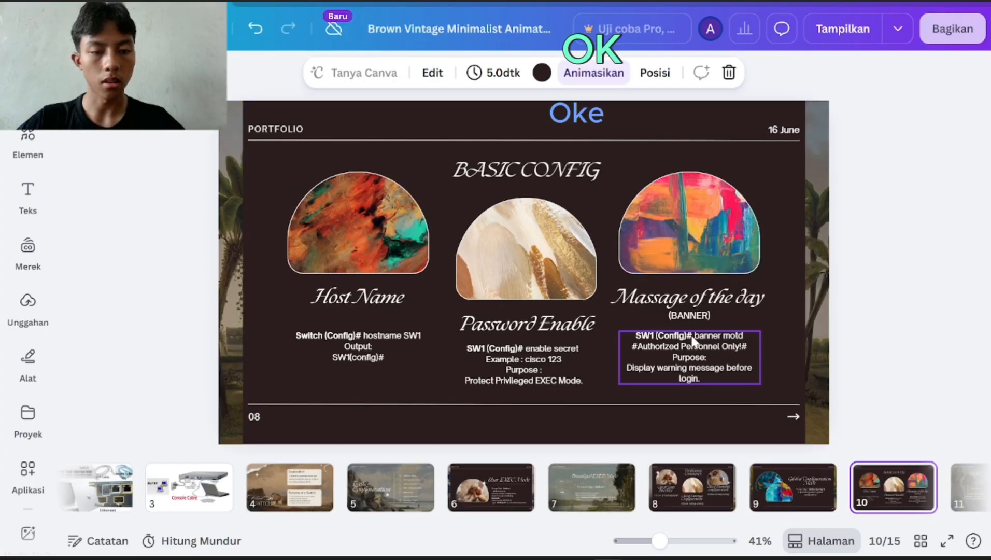
pyautogui.doubleClick(706, 335)
pyautogui.moveTo(694, 336); pyautogui.dragTo(748, 346)
pyautogui.hotkey('ctrl', 'c')
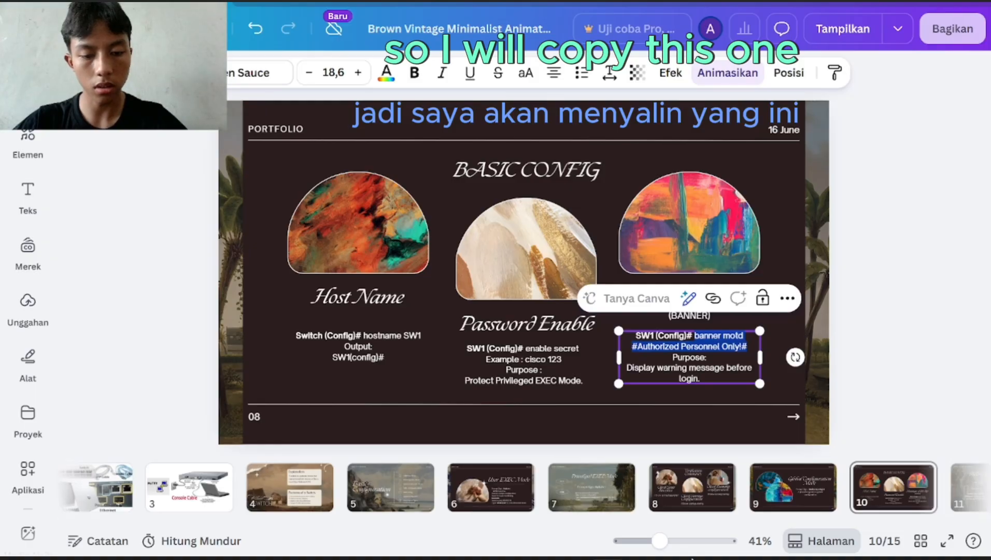
pyautogui.click(676, 558)
# Paste and run the banner motd command in Switch0's CLI, setting 'Authorized Personnel Only!'
pyautogui.click(675, 537)
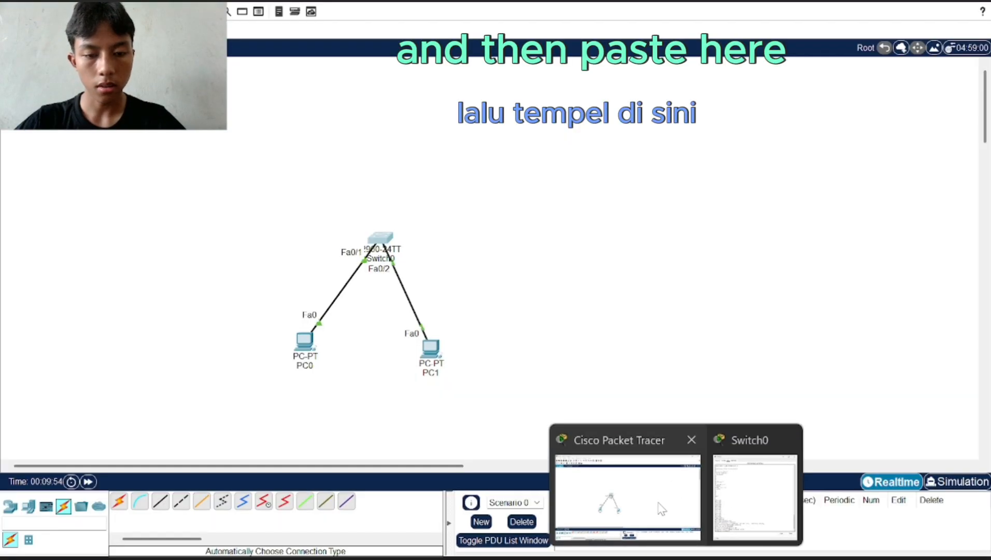
pyautogui.click(383, 238)
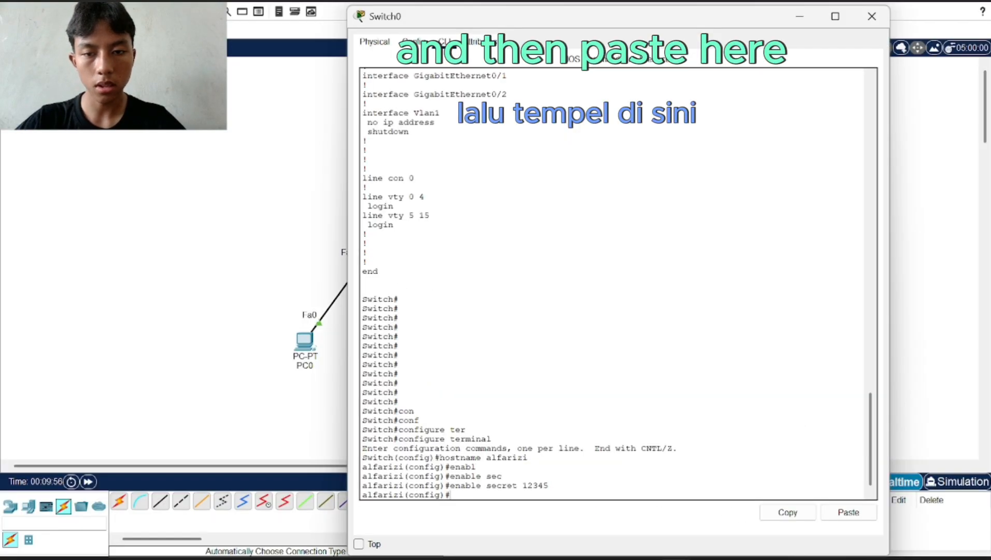
pyautogui.rightClick(547, 433)
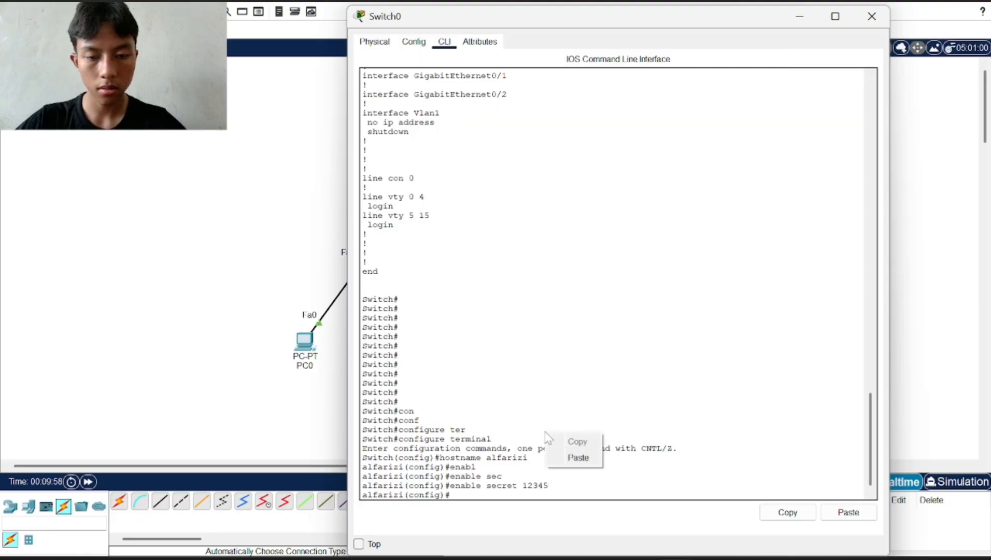
pyautogui.click(578, 457)
pyautogui.press('Return')
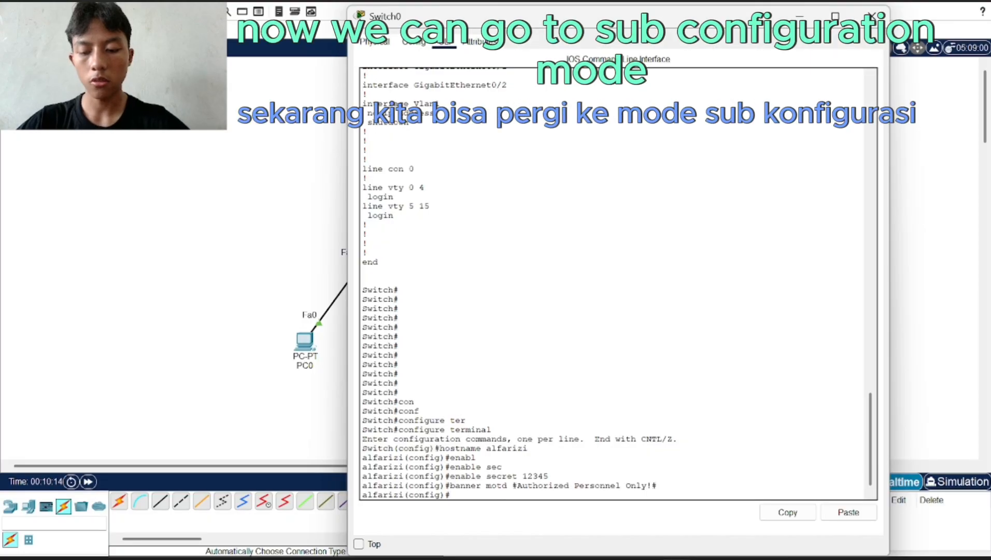
# Enter Switch0's interface fa0/1 configuration, then exit back to global configuration mode
pyautogui.write('s')
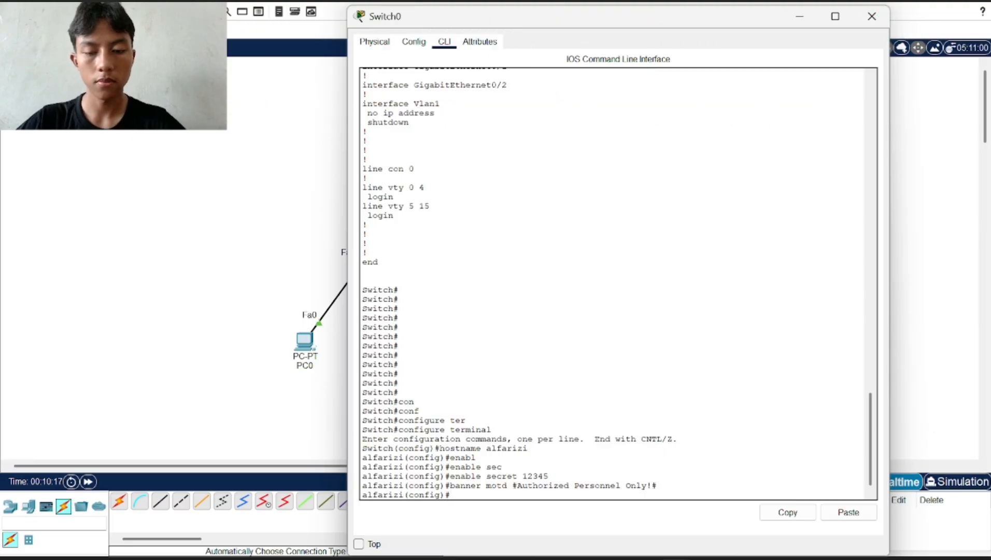
pyautogui.moveTo(473, 19); pyautogui.dragTo(559, 17)
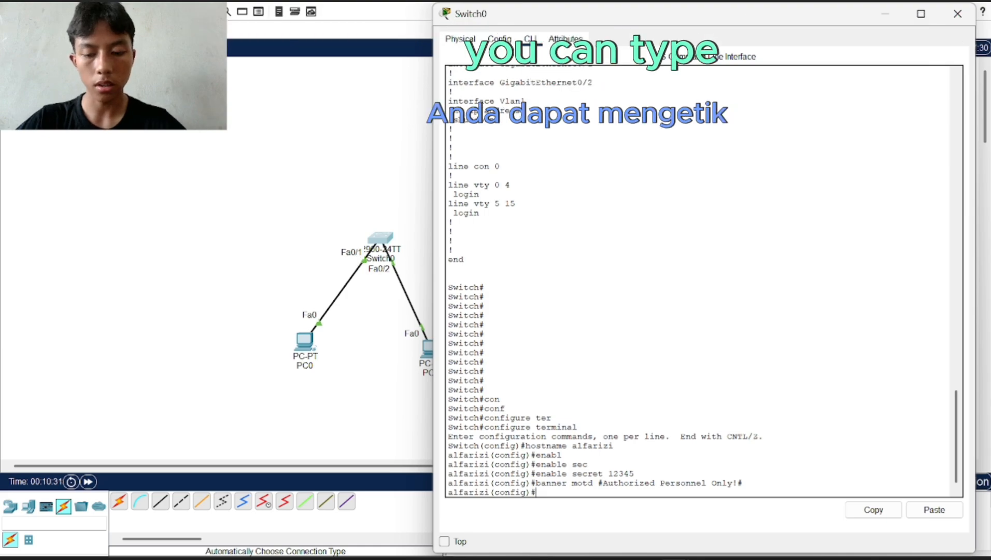
pyautogui.write('inte')
pyautogui.write('r')
pyautogui.press('Tab')
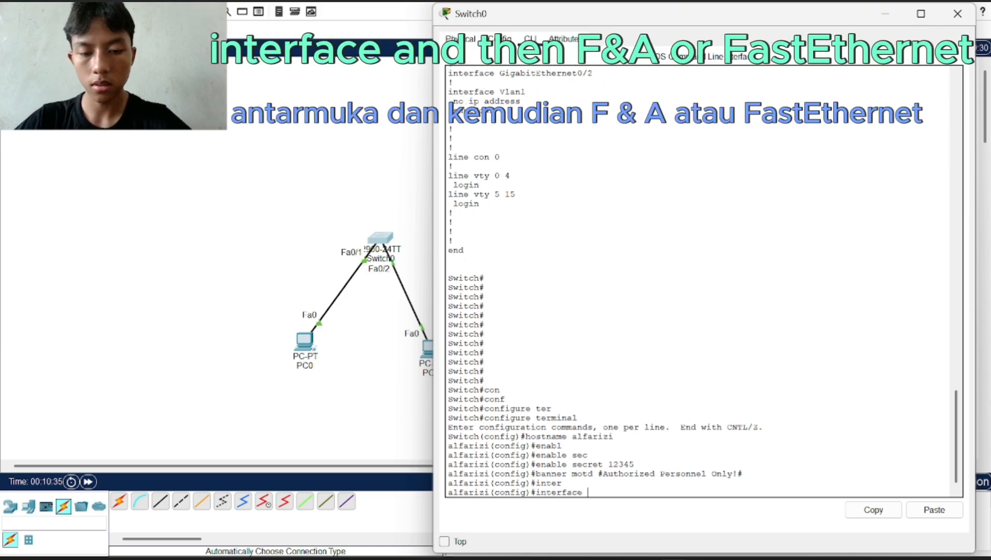
pyautogui.write('fa')
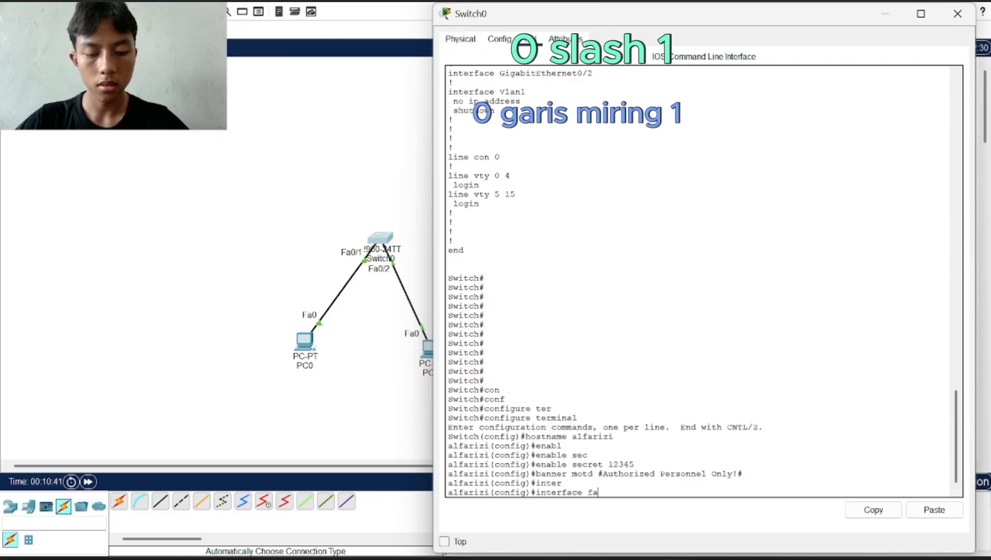
pyautogui.write('0/1')
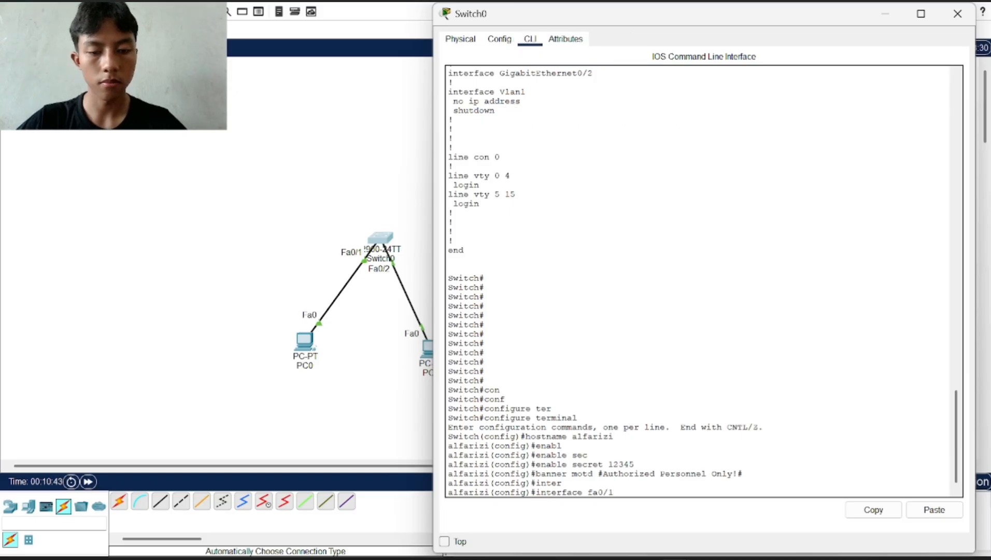
pyautogui.press('Return')
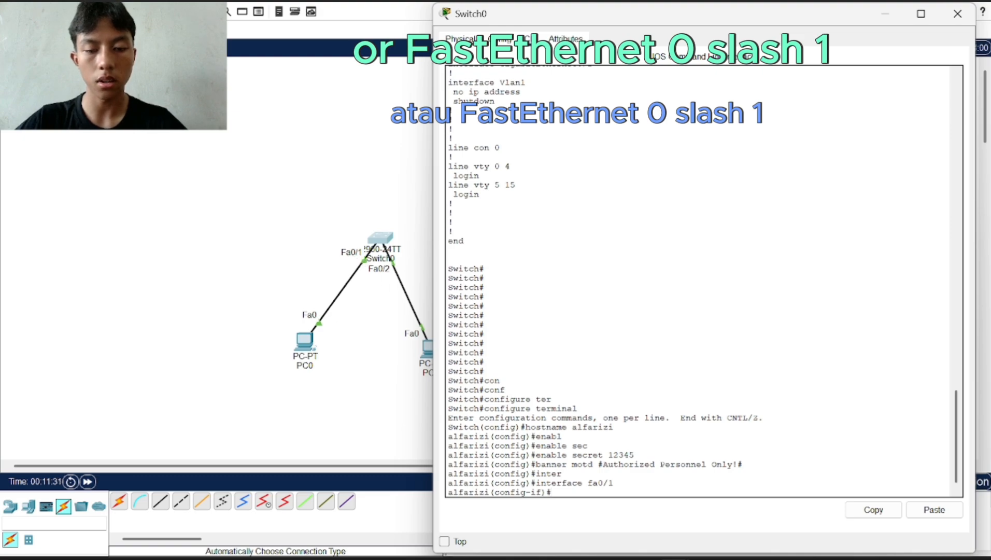
pyautogui.write('ex')
pyautogui.press('Return')
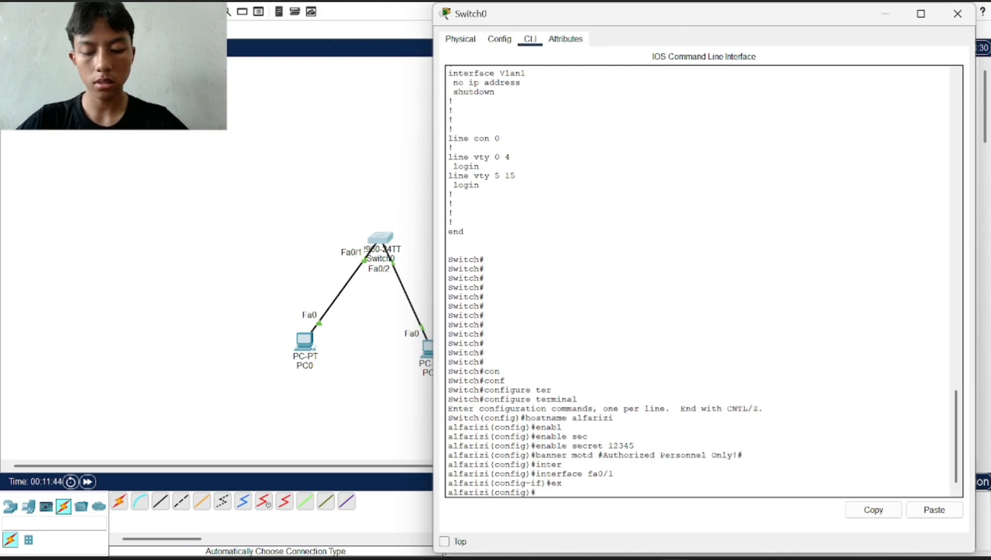
# Set a password on Switch0's VTY lines 0 to 6, enable login, and exit line configuration
pyautogui.write('li')
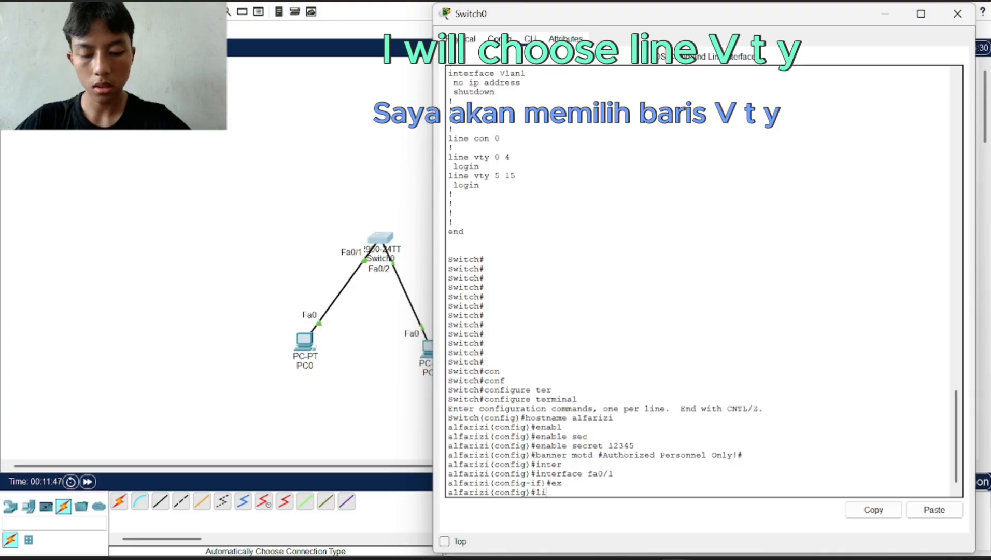
pyautogui.write('ne vty ')
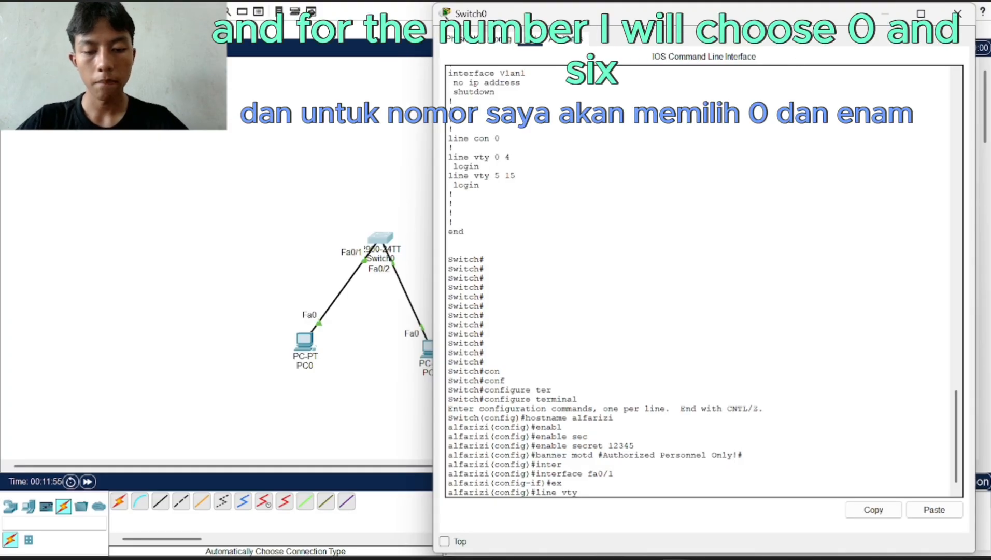
pyautogui.write('0')
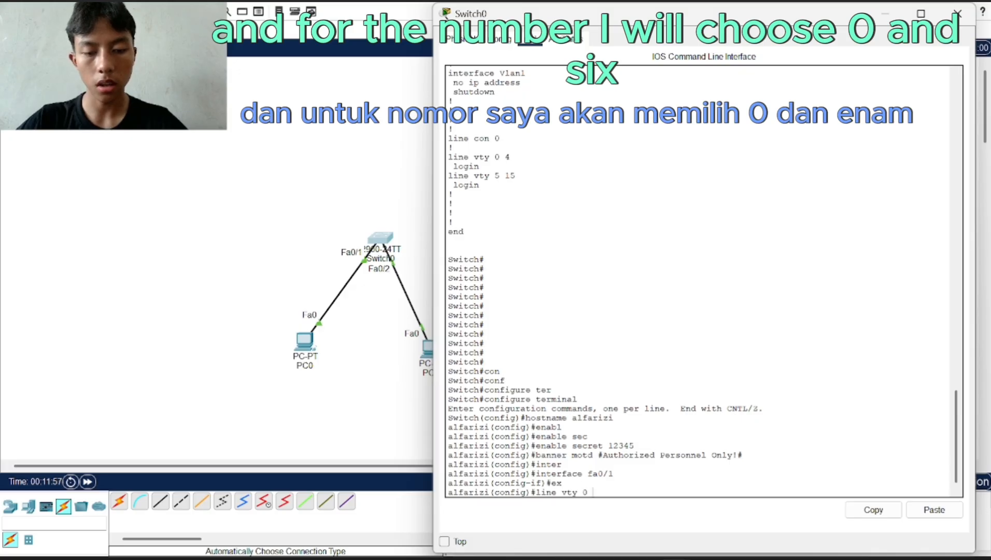
pyautogui.write(' 6')
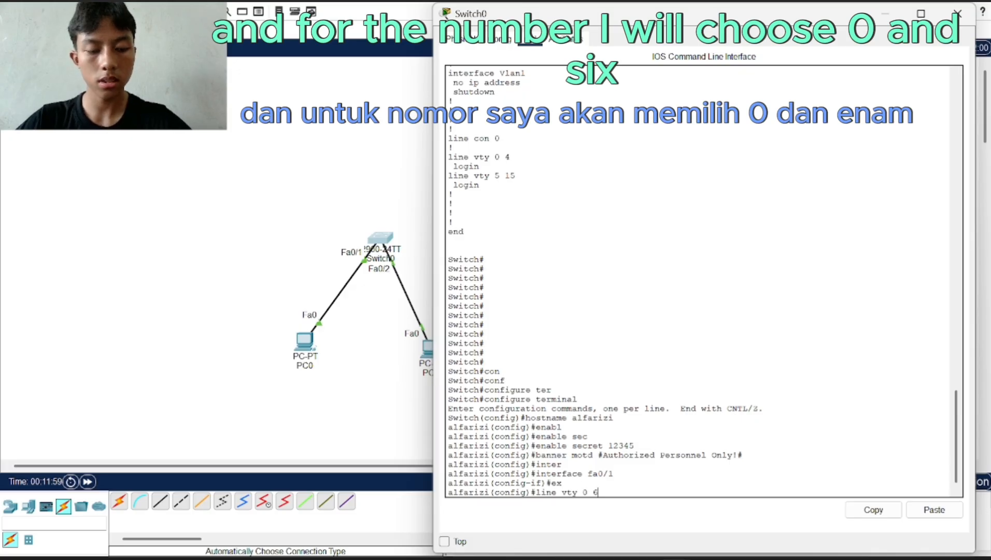
pyautogui.press('Return')
pyautogui.write('pass')
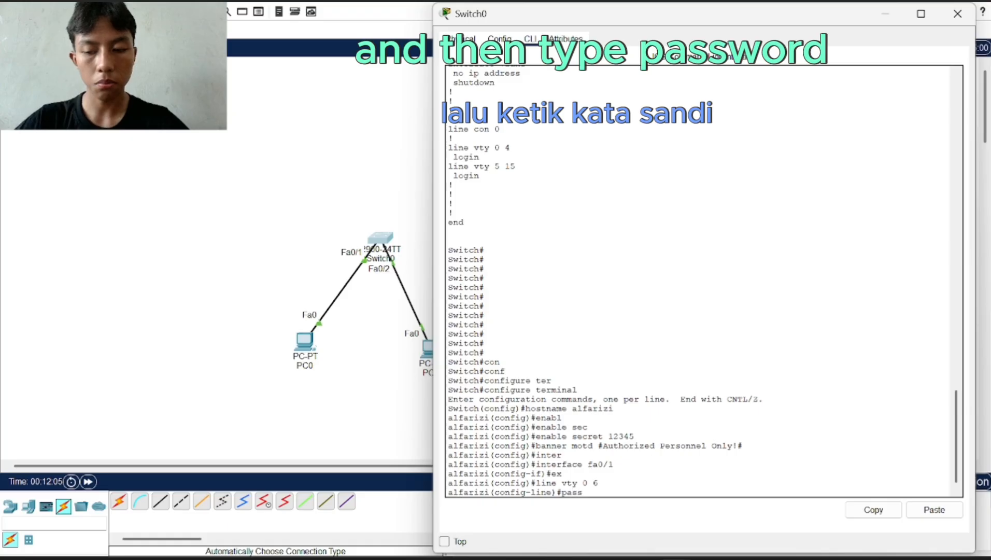
pyautogui.press('Tab')
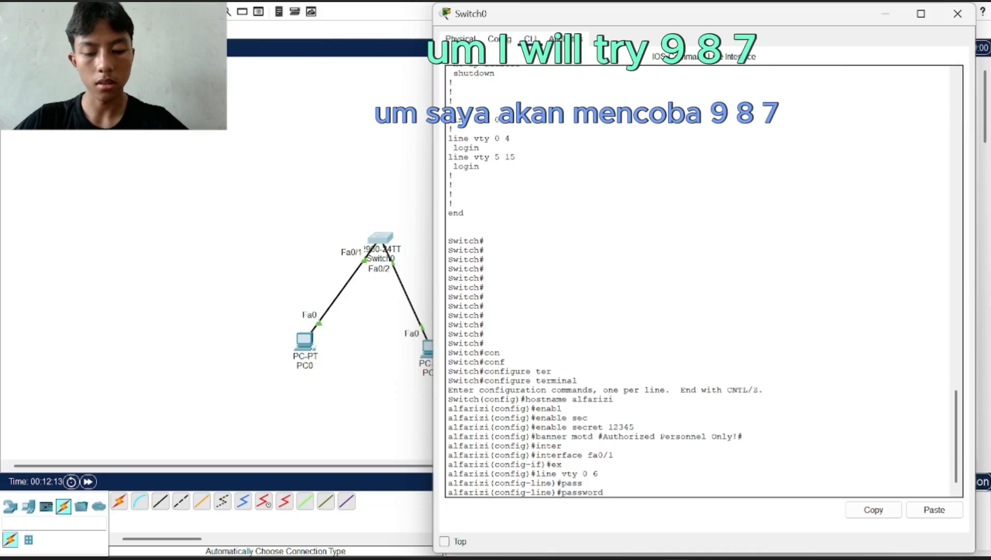
pyautogui.write('987')
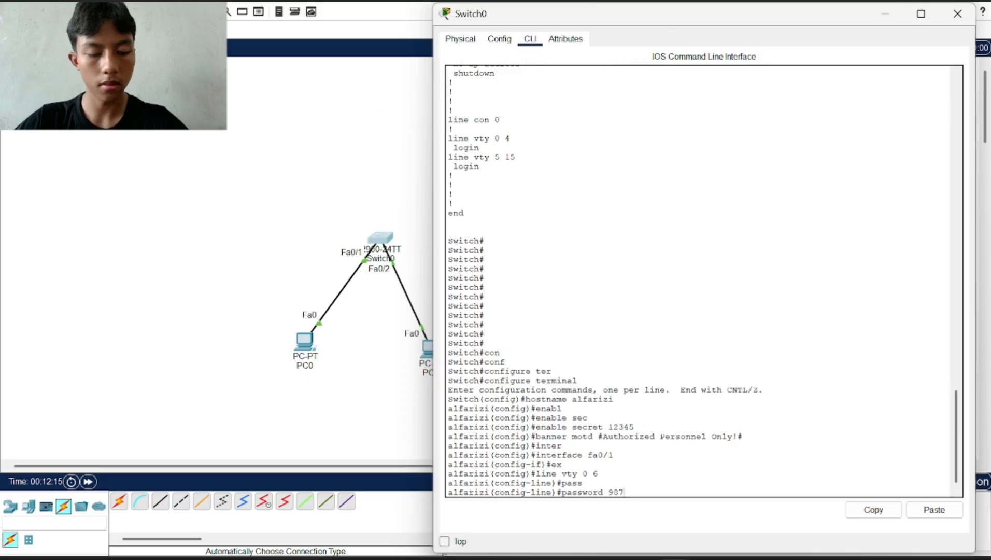
pyautogui.press('Return')
pyautogui.write('l')
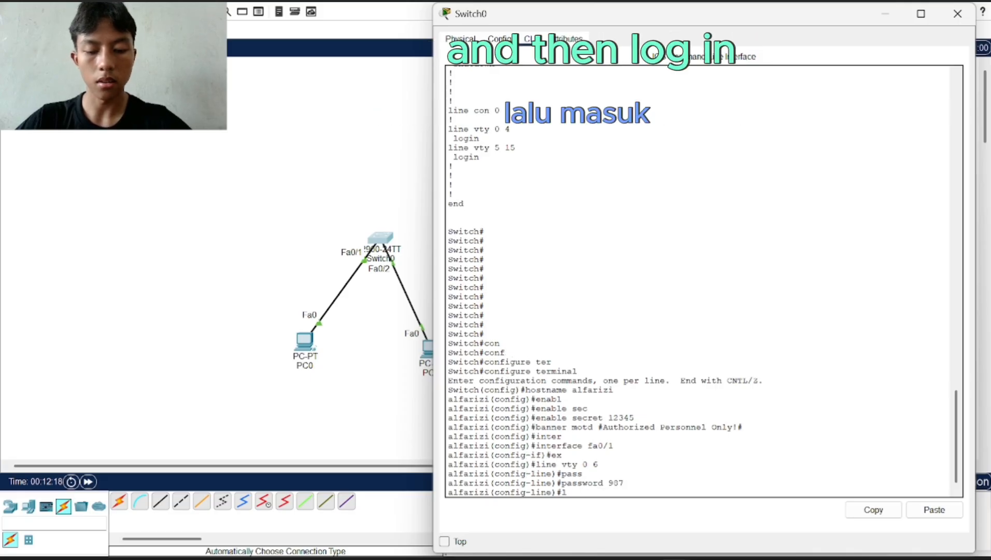
pyautogui.write('ogin')
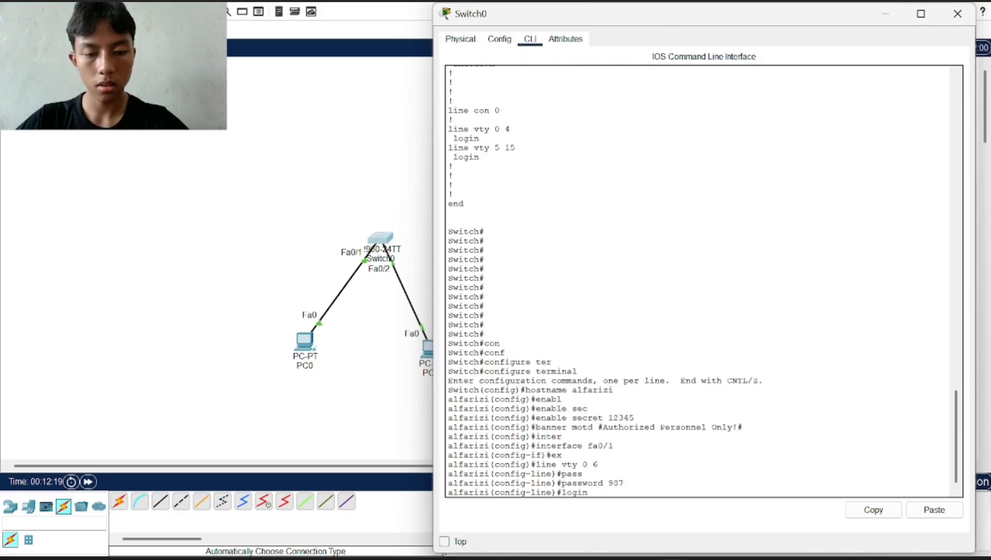
pyautogui.press('Return')
pyautogui.write('exi')
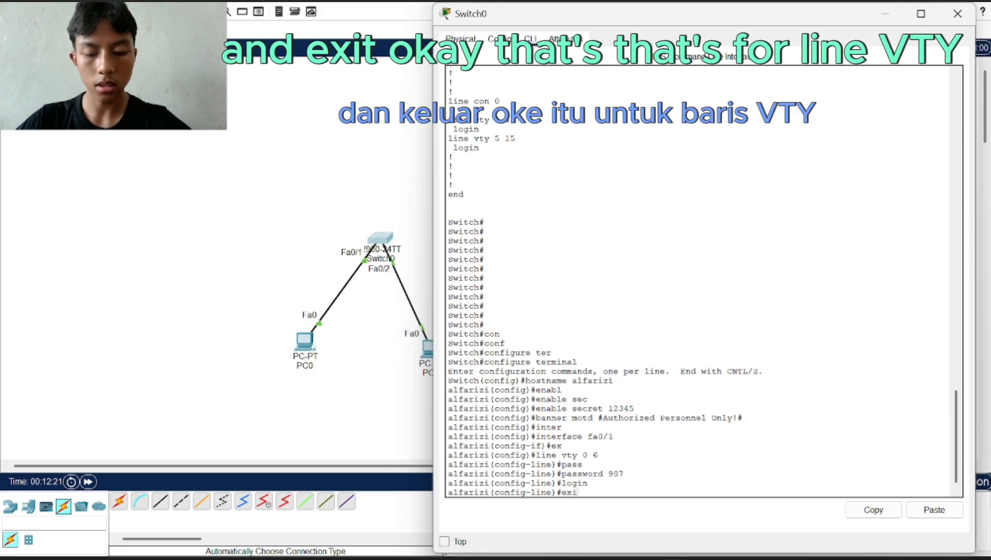
pyautogui.write('t')
pyautogui.press('Return')
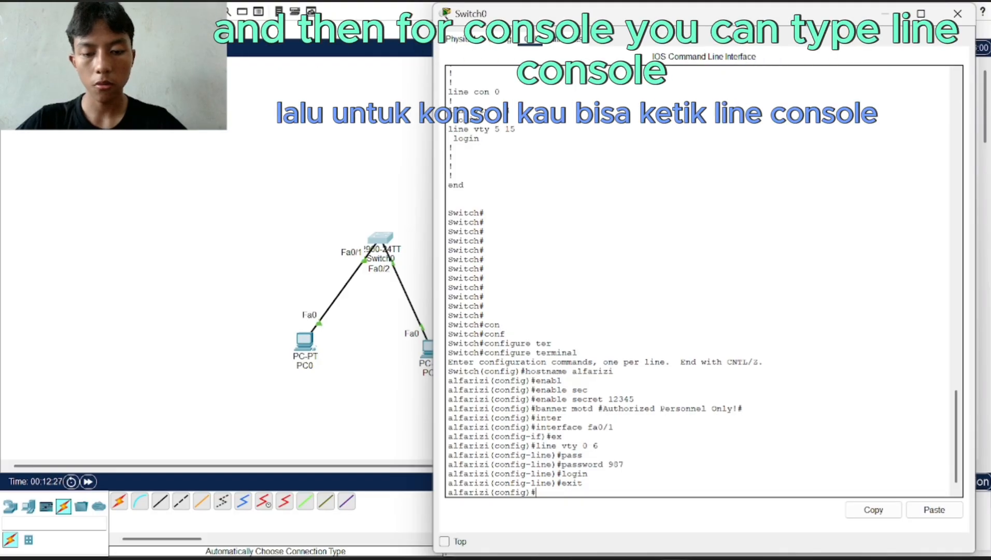
# Set a password on Switch0's console line 0, require login, and exit line configuration
pyautogui.write('li')
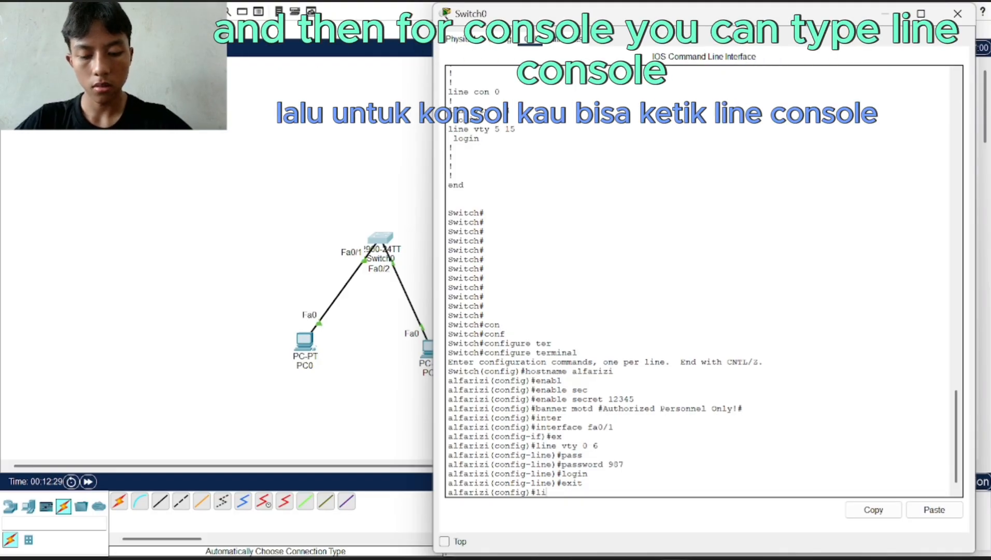
pyautogui.write('ne console ')
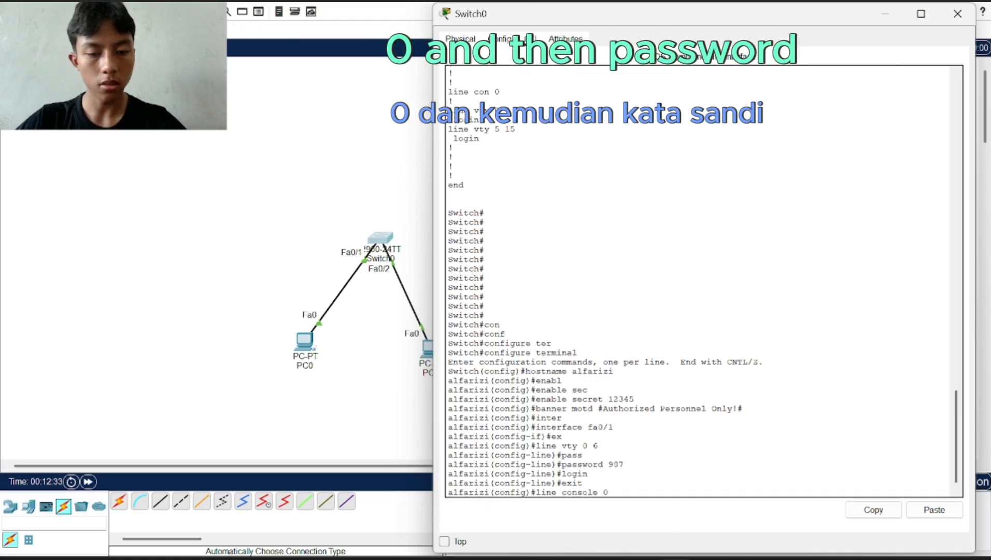
pyautogui.write('0')
pyautogui.press('Return')
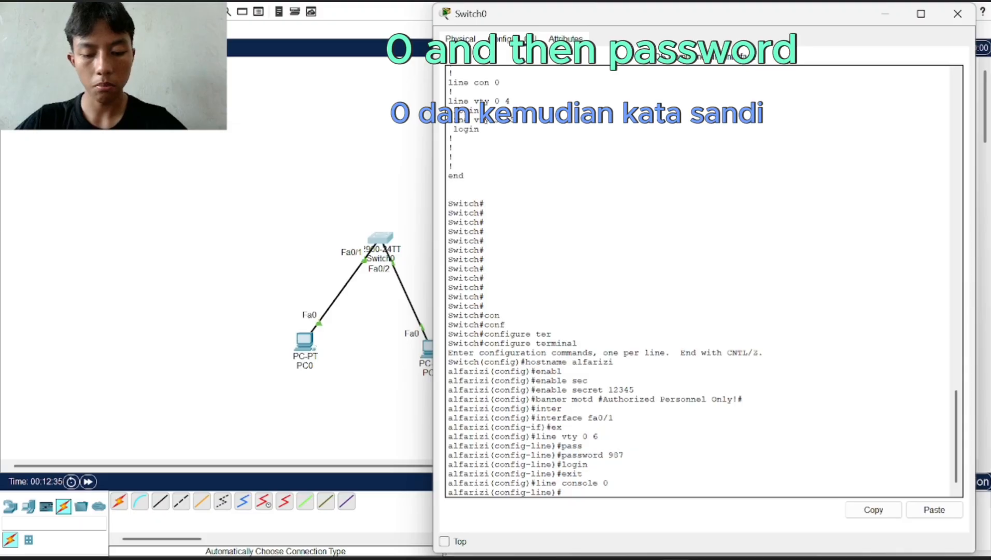
pyautogui.write('pass')
pyautogui.press('Tab')
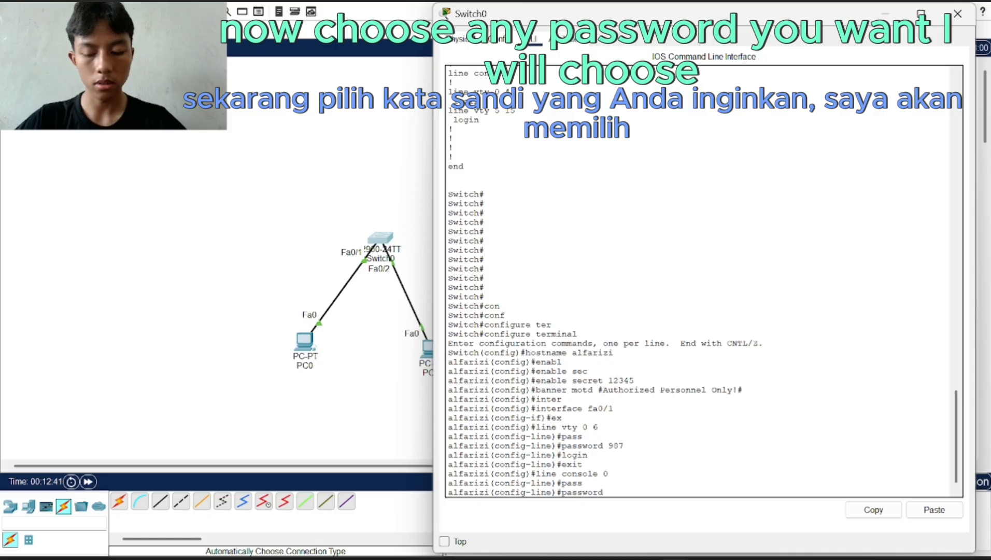
pyautogui.write('con')
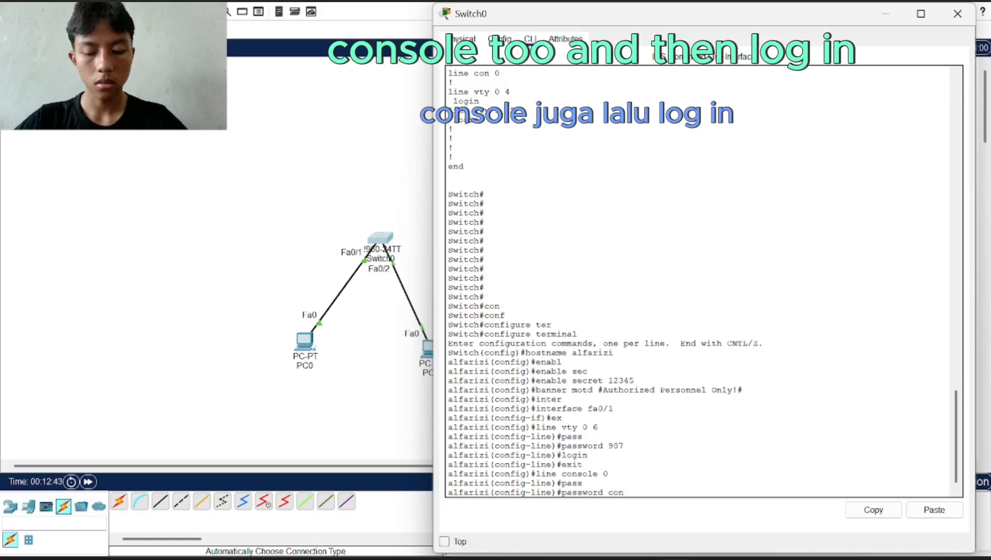
pyautogui.write('sole')
pyautogui.press('Return')
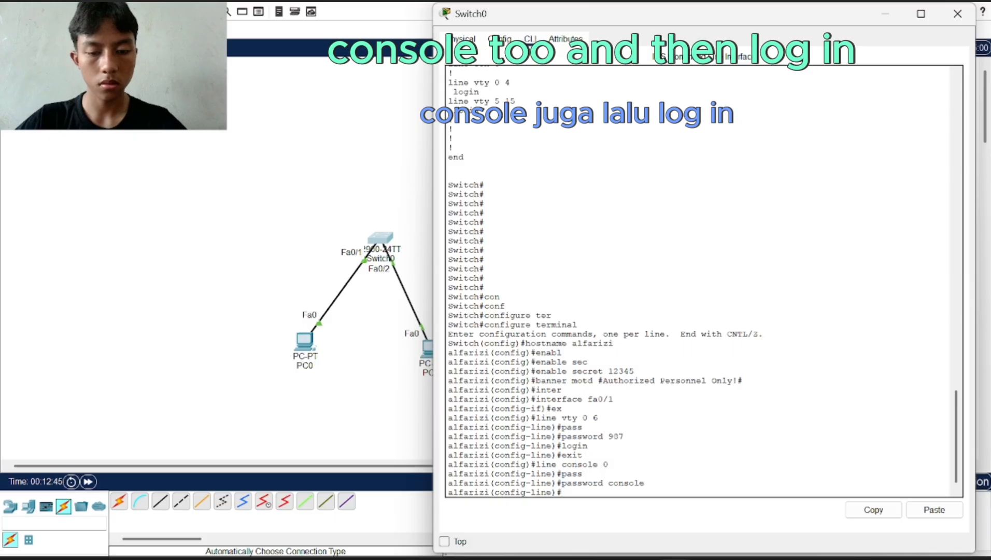
pyautogui.write('login')
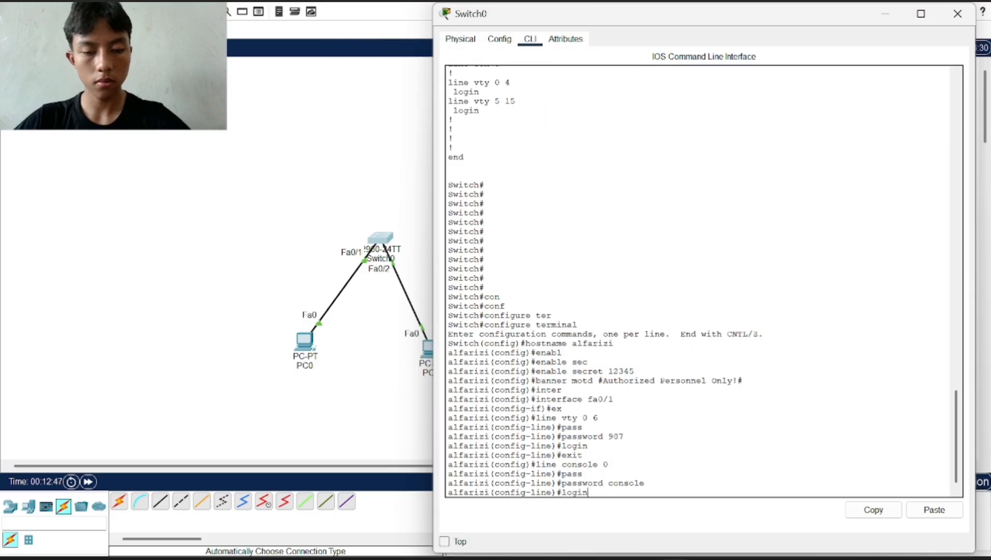
pyautogui.press('Return')
pyautogui.write('exit')
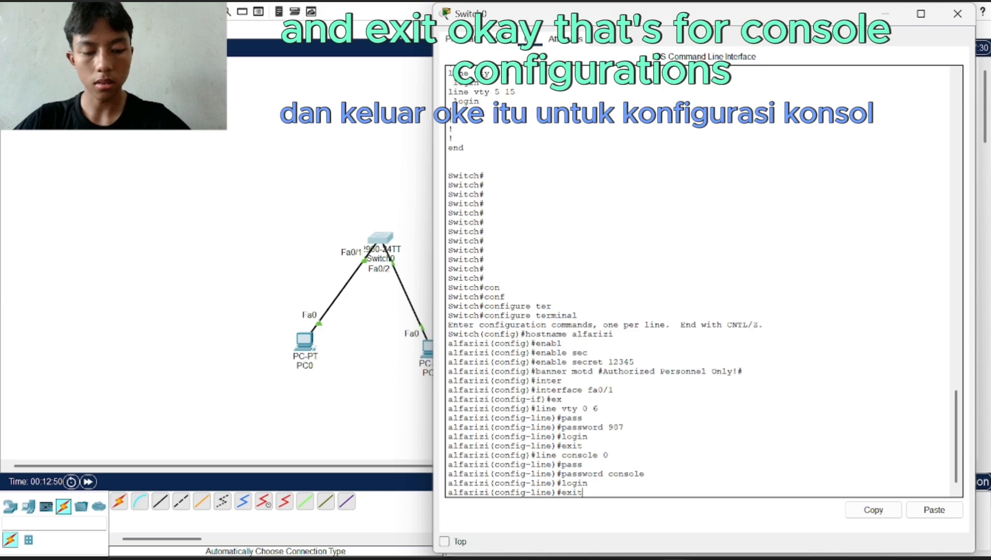
pyautogui.press('Return')
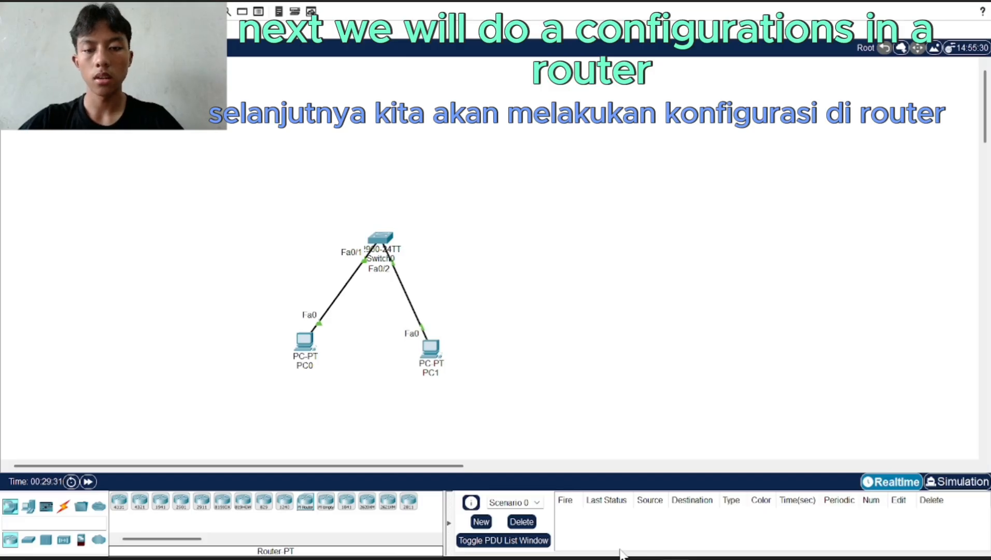
pyautogui.click(306, 502)
pyautogui.click(646, 214)
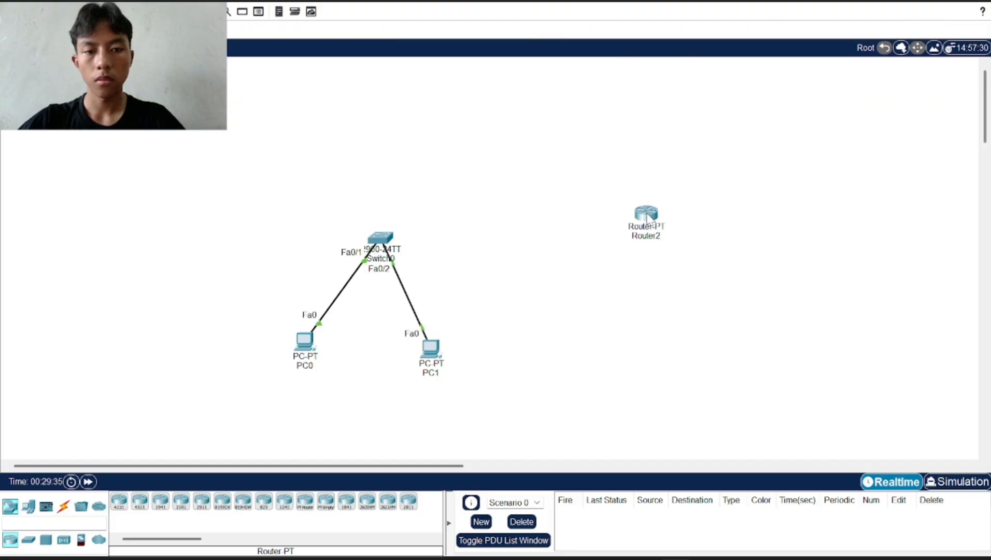
pyautogui.click(27, 541)
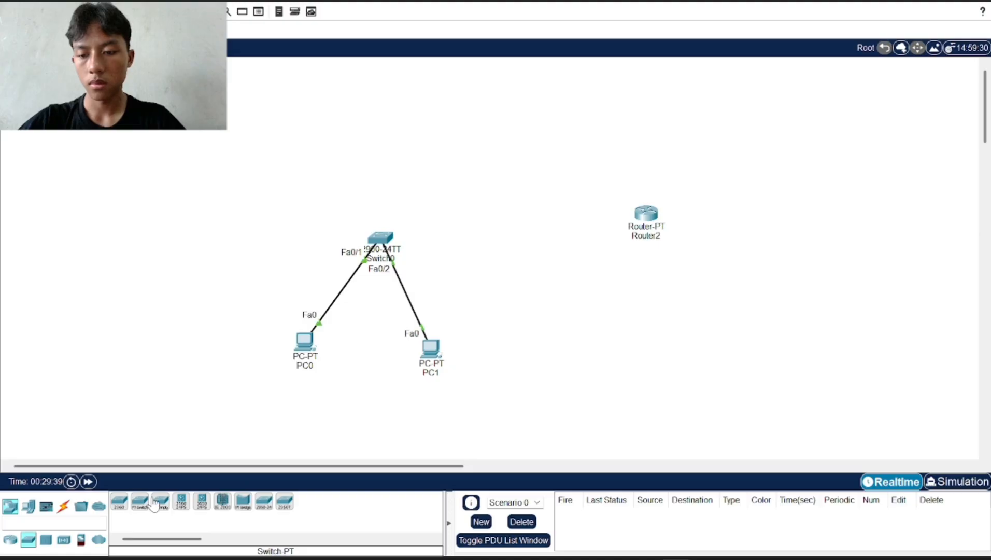
pyautogui.click(180, 502)
pyautogui.click(837, 194)
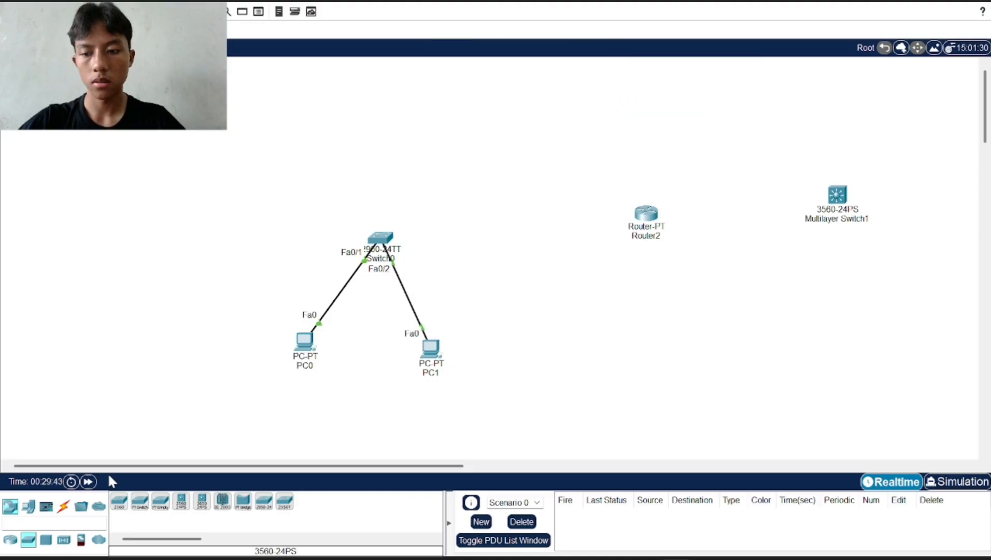
pyautogui.click(138, 506)
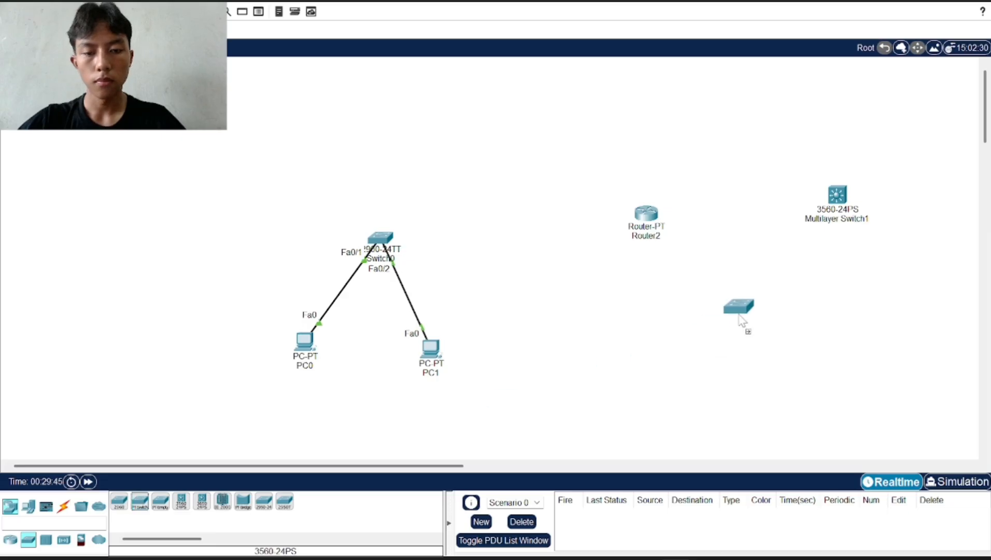
pyautogui.click(625, 326)
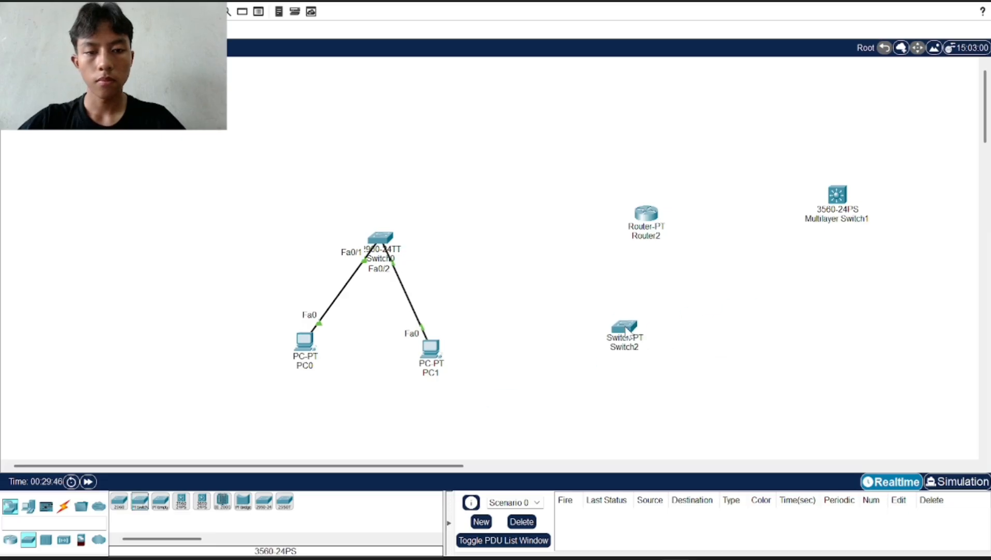
pyautogui.click(65, 506)
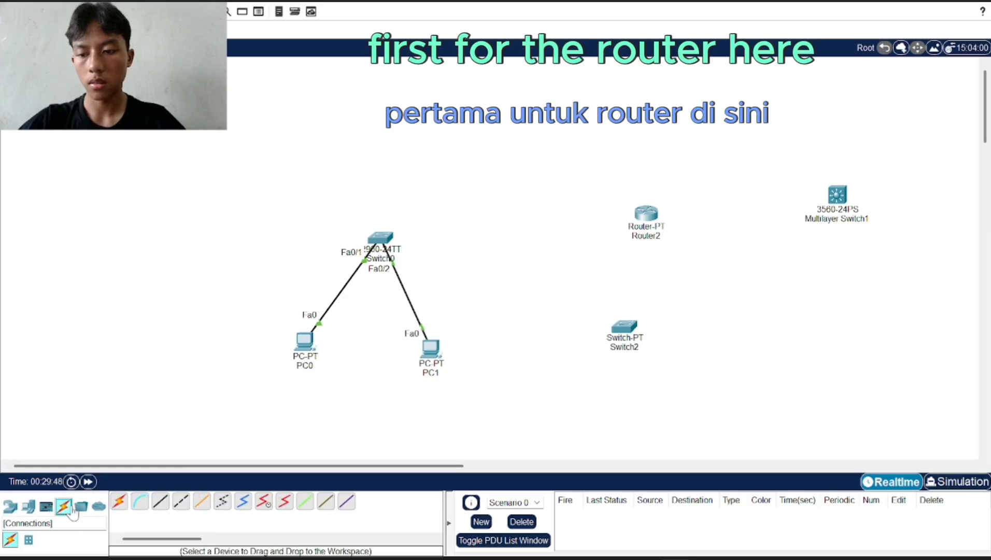
pyautogui.click(119, 500)
pyautogui.click(629, 325)
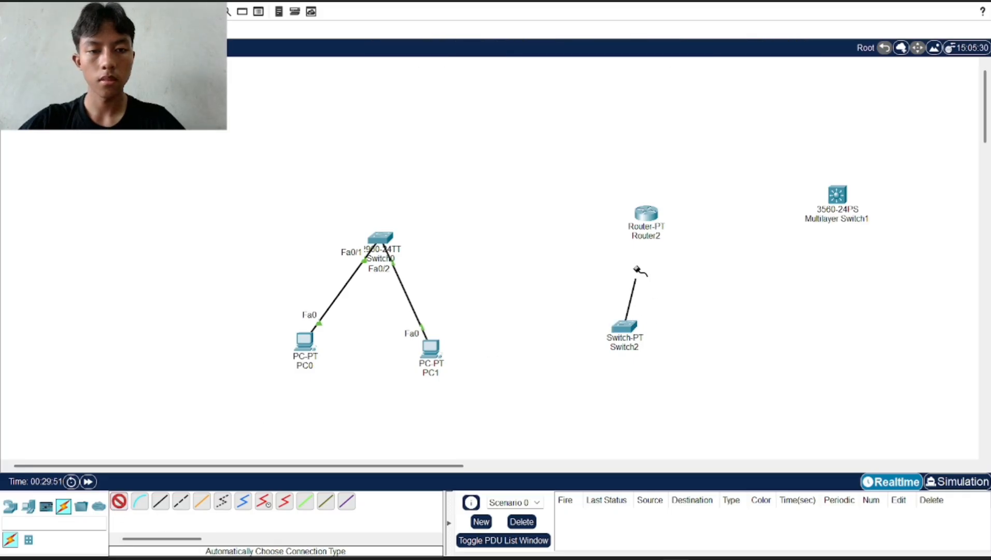
pyautogui.click(644, 218)
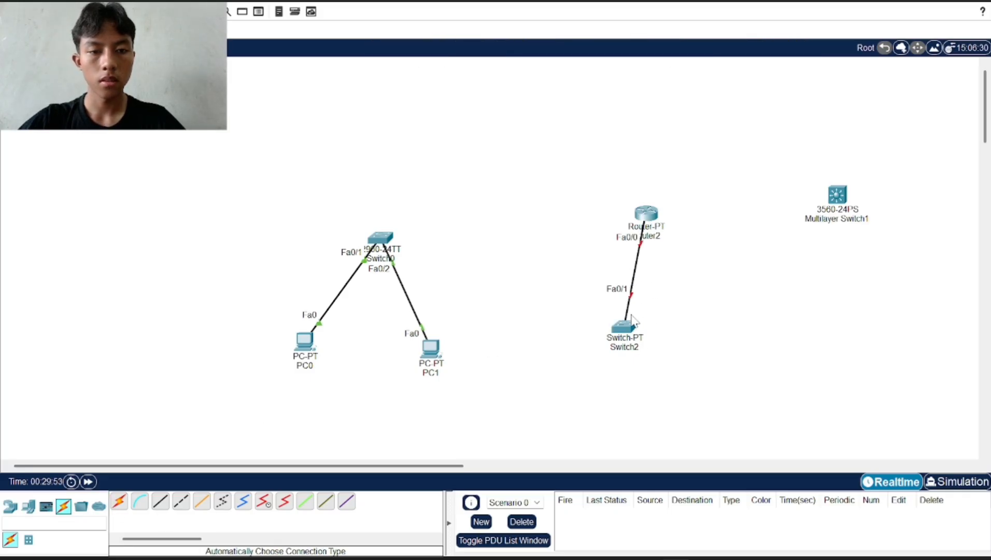
pyautogui.moveTo(632, 328); pyautogui.dragTo(563, 294)
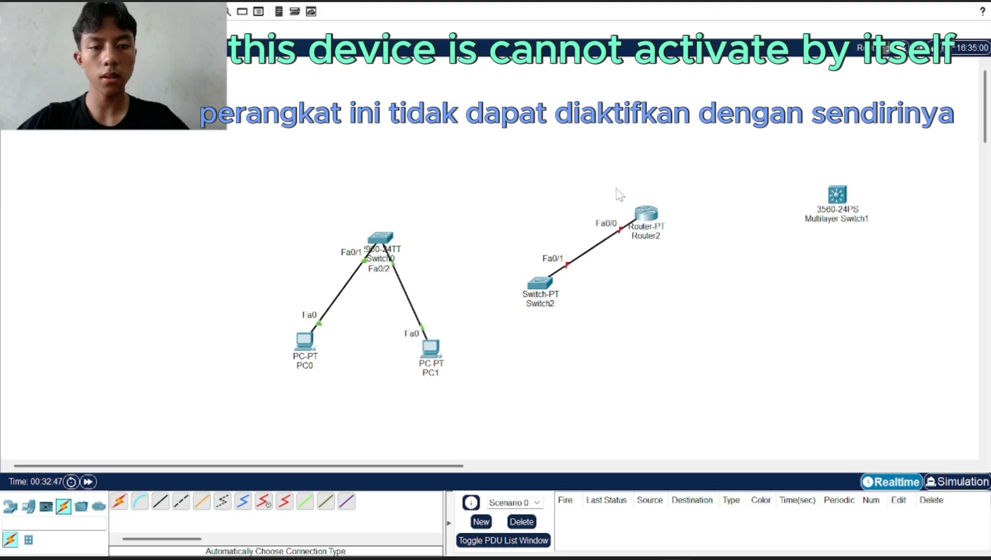
# Open Router2's CLI, decline the setup dialog, and enter privileged then global configuration mode
pyautogui.click(645, 213)
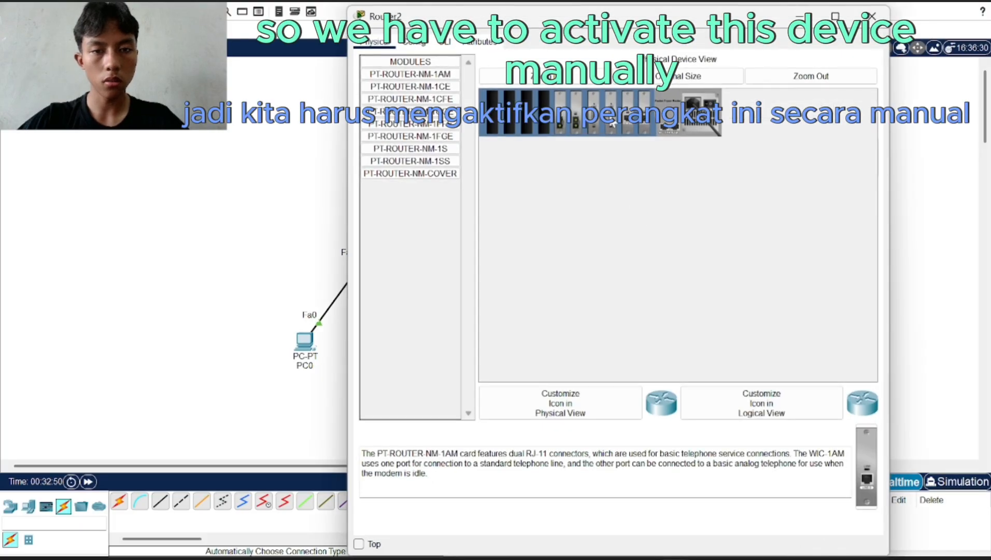
pyautogui.click(444, 43)
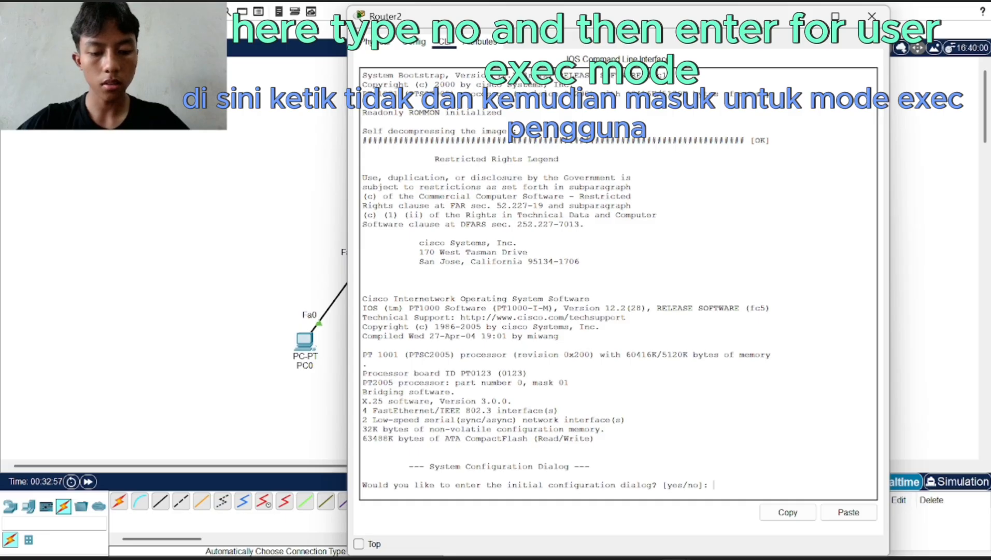
pyautogui.write('no')
pyautogui.press('Return')
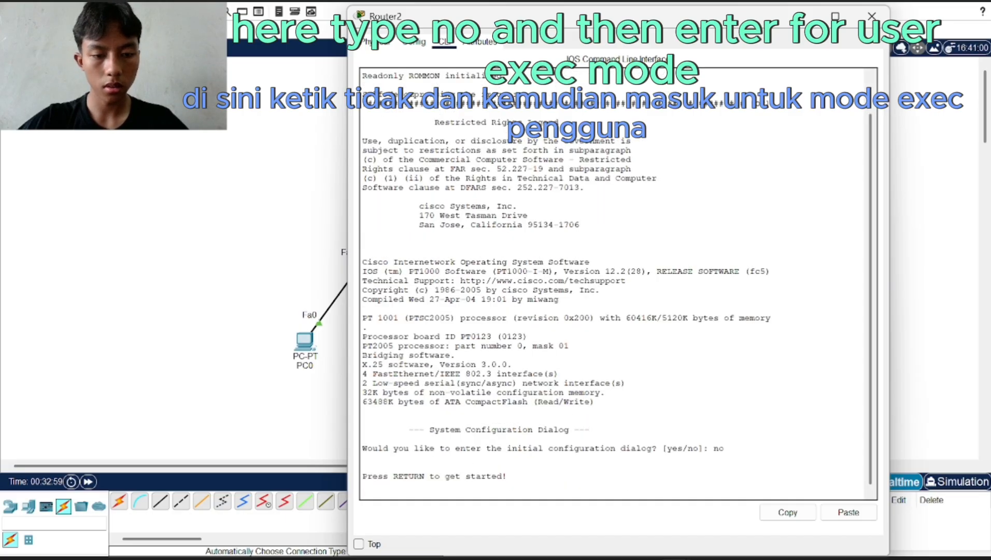
pyautogui.press('Return')
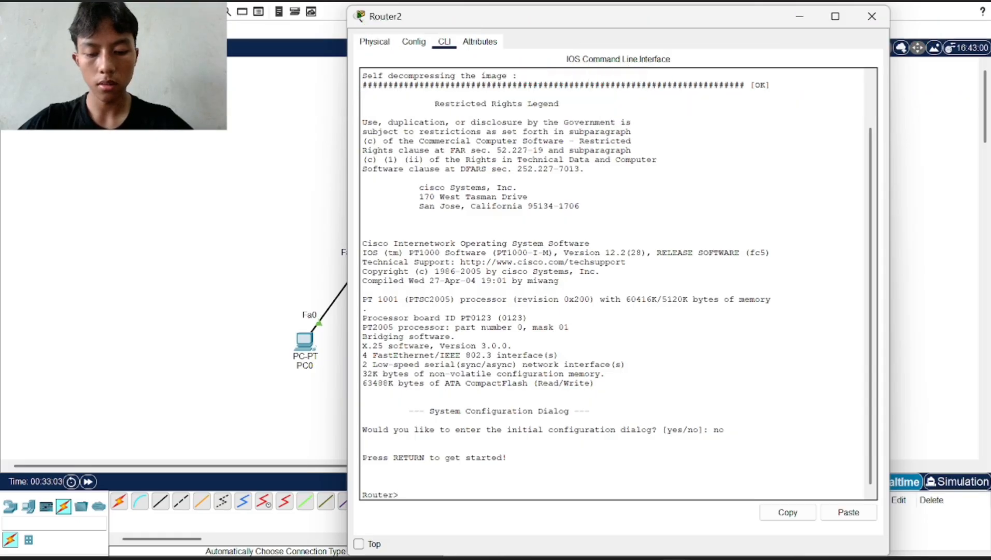
pyautogui.write('en')
pyautogui.press('Return')
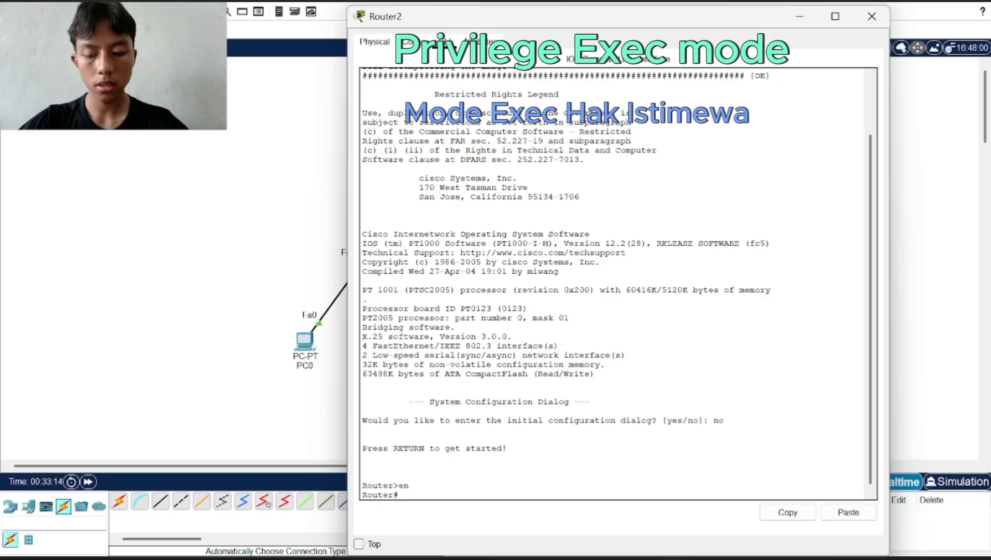
pyautogui.write('c')
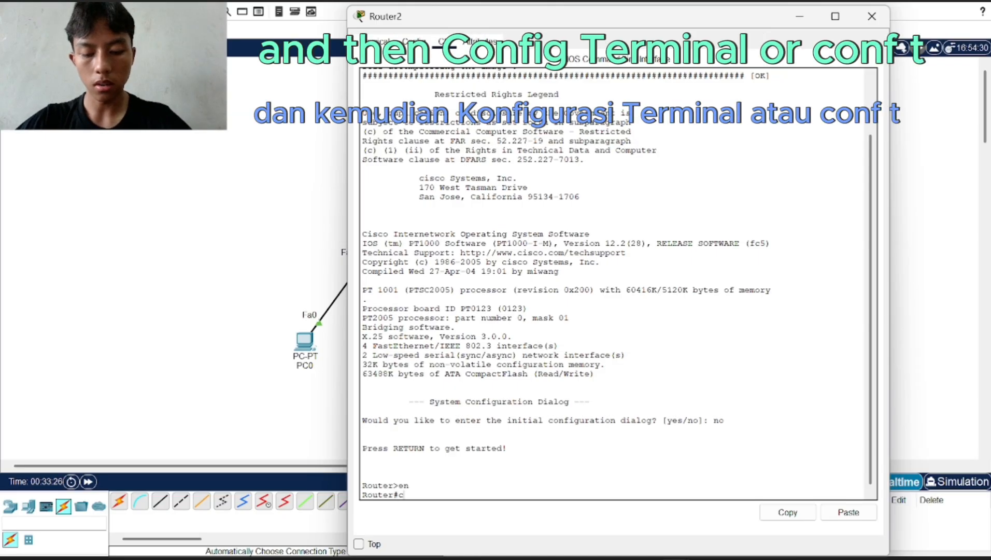
pyautogui.write('onf t')
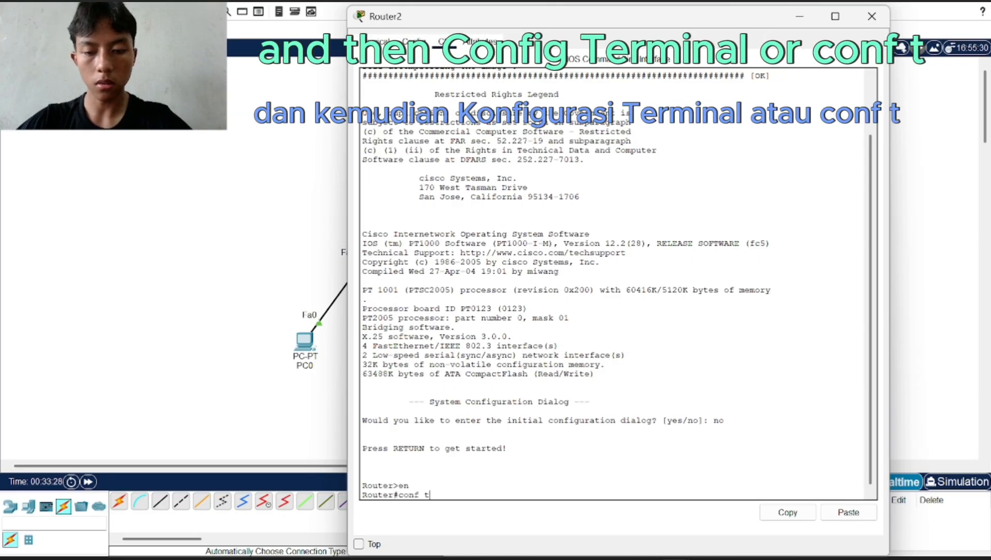
pyautogui.press('Return')
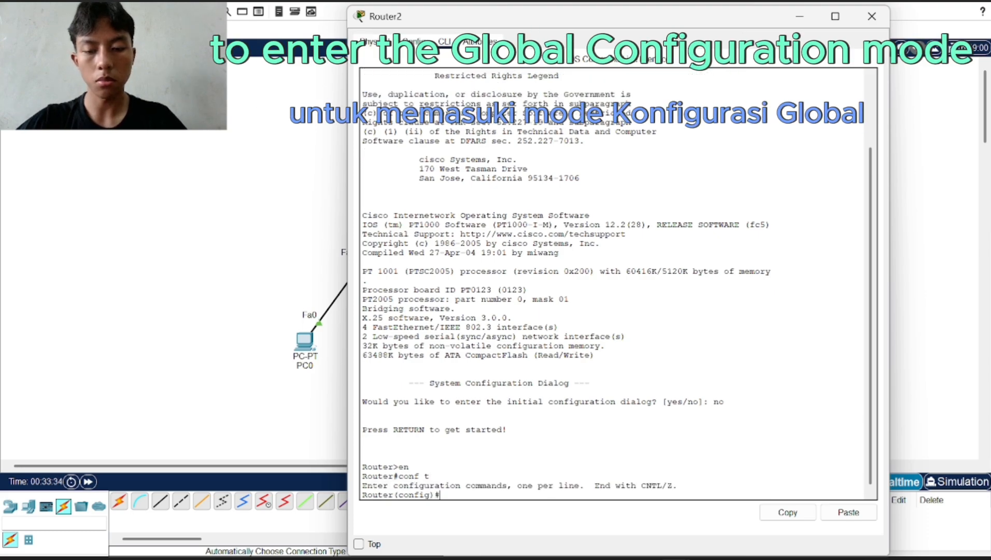
# Select Router2's interface FastEthernet0/0 and enable it with no shutdown
pyautogui.moveTo(570, 17); pyautogui.dragTo(870, 20)
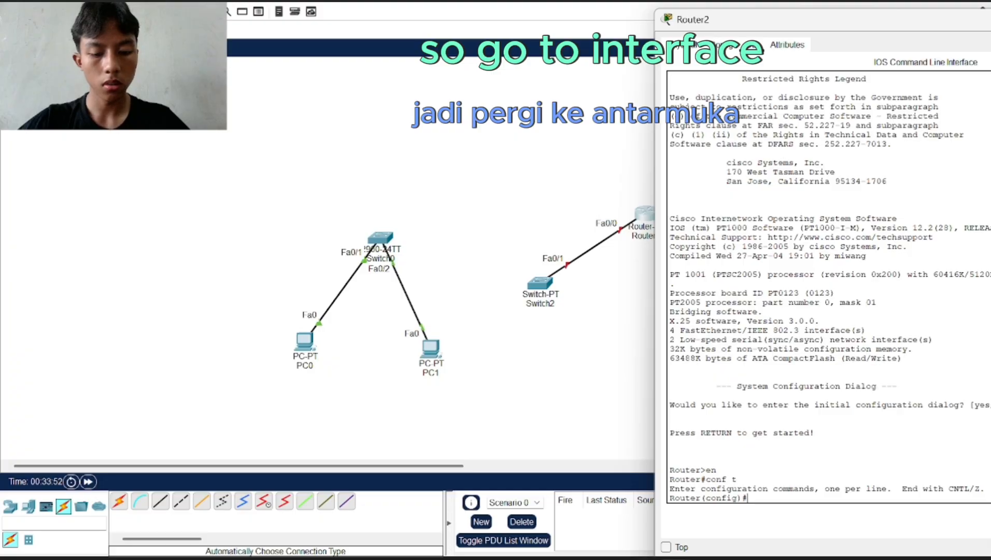
pyautogui.write('ip')
pyautogui.press('BackSpace')
pyautogui.press('BackSpace')
pyautogui.press('BackSpace')
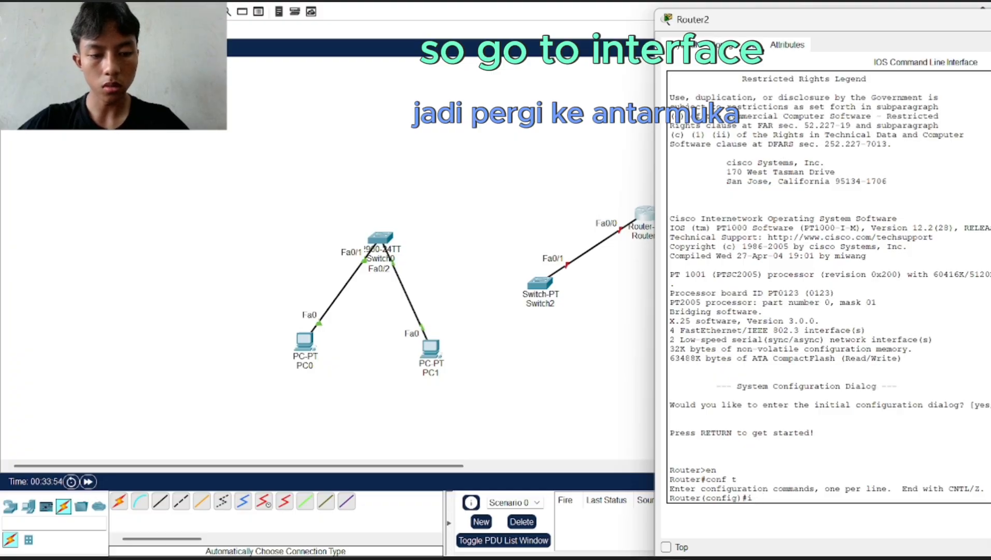
pyautogui.write('inte')
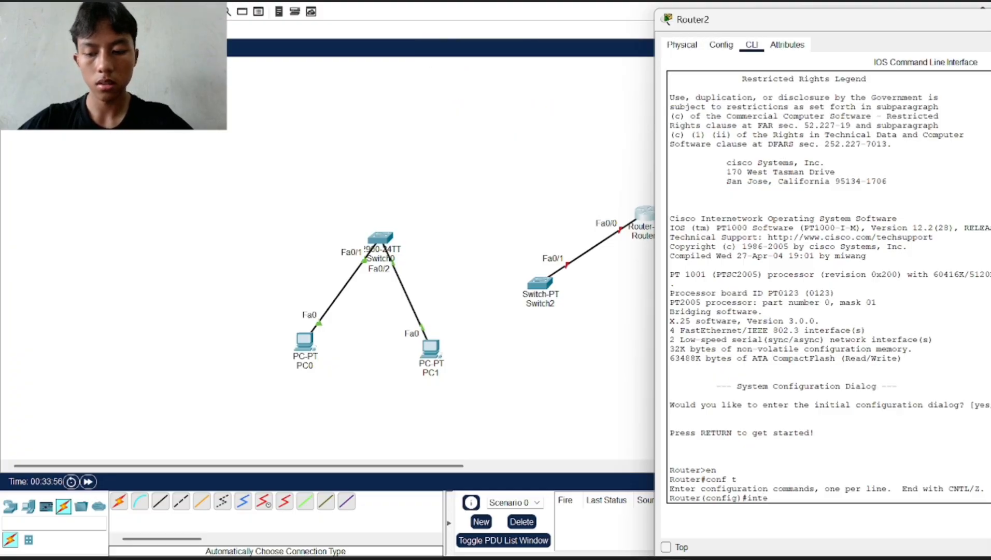
pyautogui.press('Tab')
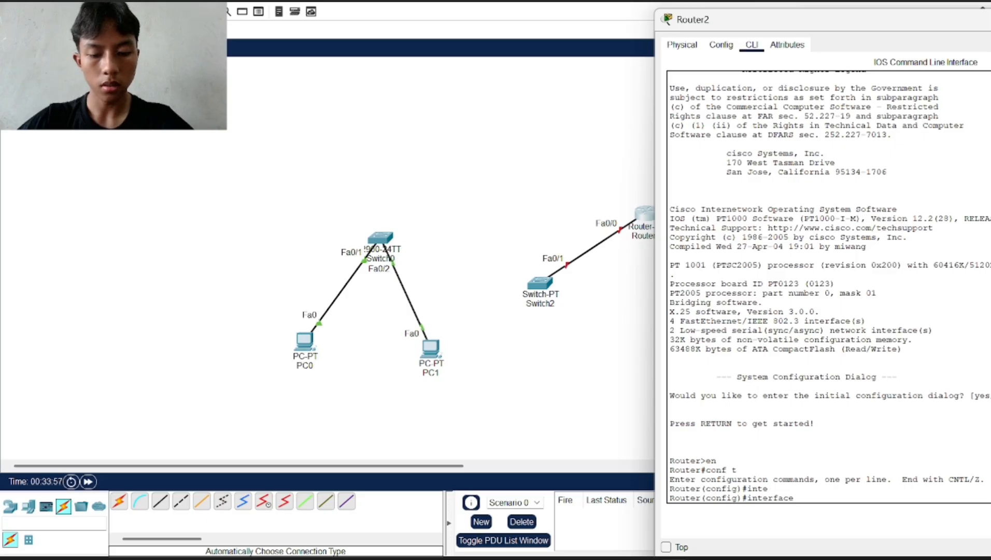
pyautogui.write('fa 0/')
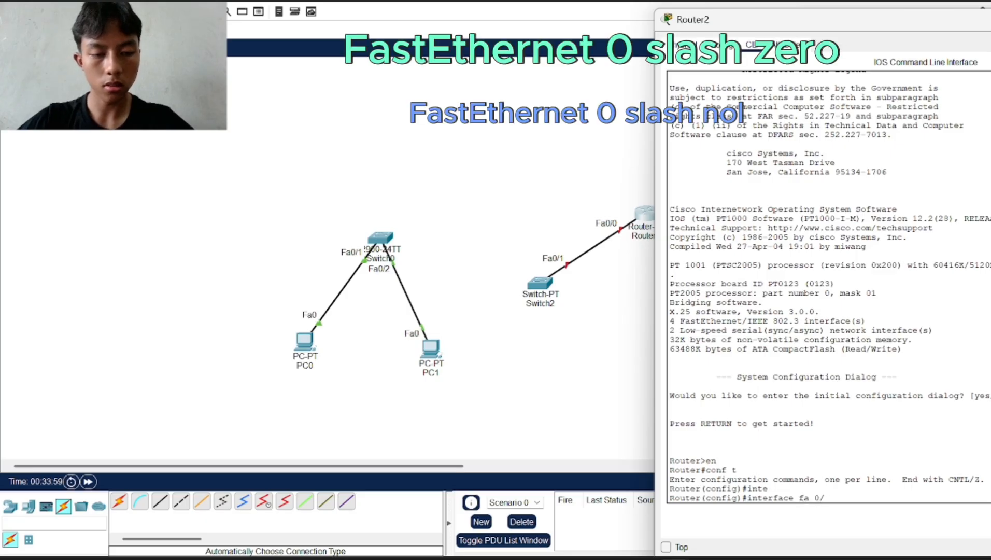
pyautogui.write('1')
pyautogui.press('BackSpace')
pyautogui.write('0')
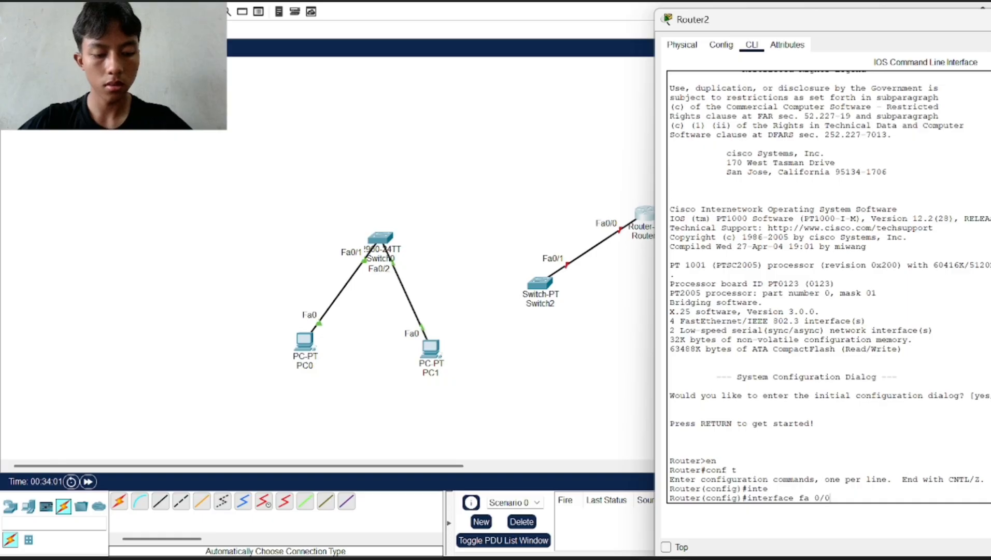
pyautogui.press('Return')
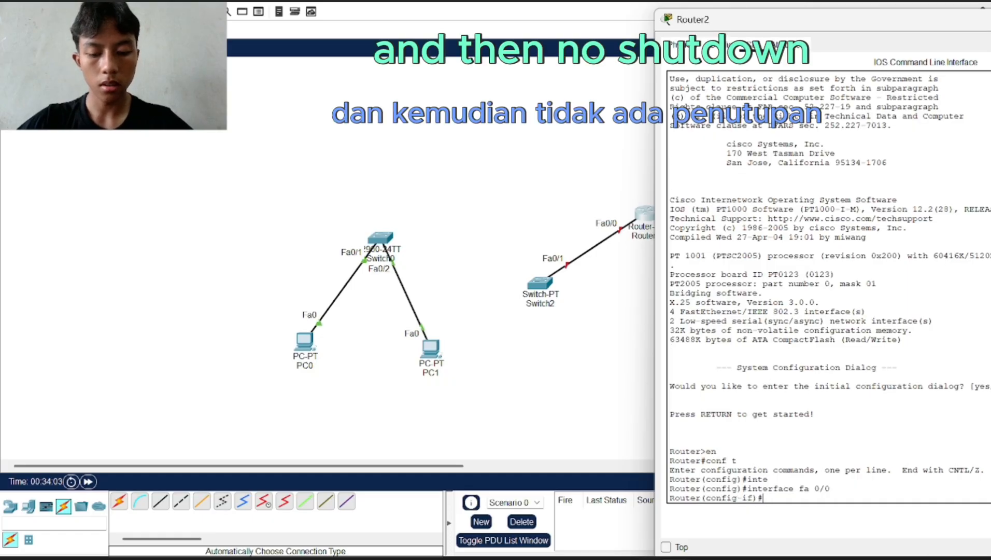
pyautogui.write('no shu')
pyautogui.press('Tab')
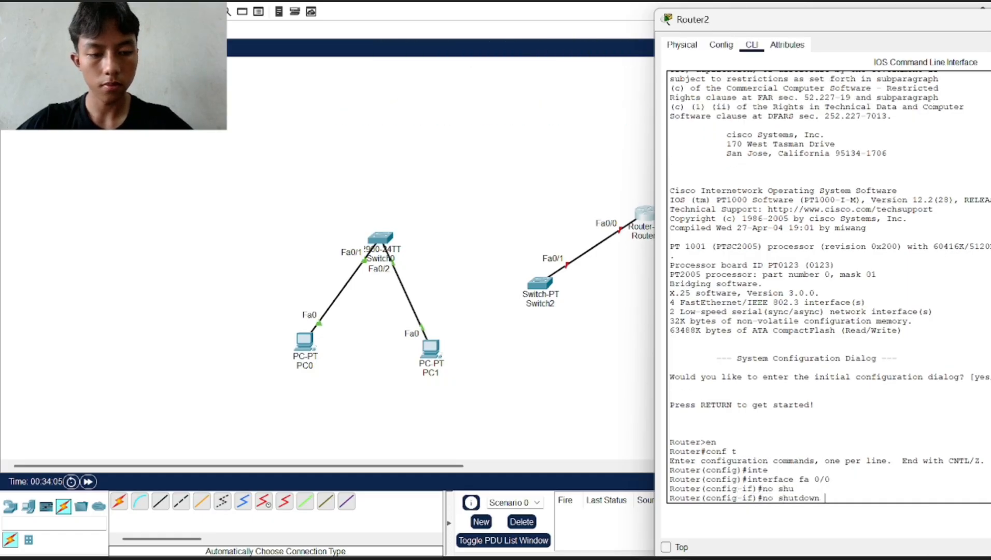
pyautogui.press('Return')
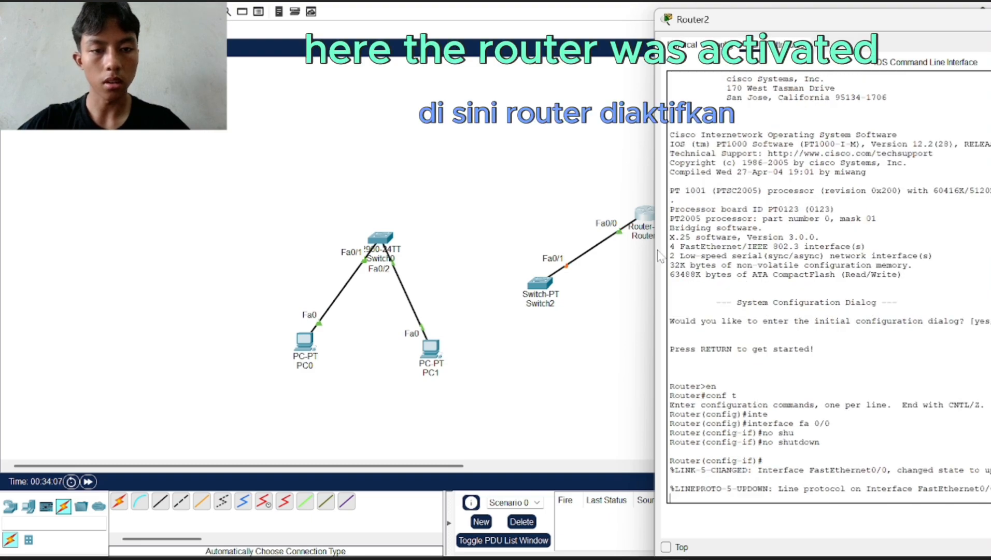
# Assign 192.168.1.1 255.255.255.0 to Router2's Fa0/0 and exit to global configuration
pyautogui.press('Return')
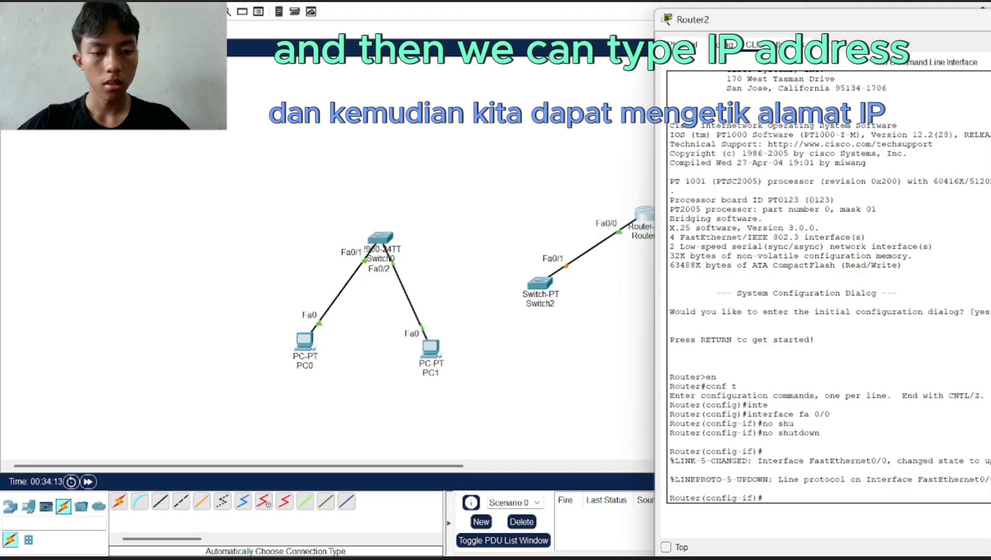
pyautogui.write('ip')
pyautogui.press('Tab')
pyautogui.write('add')
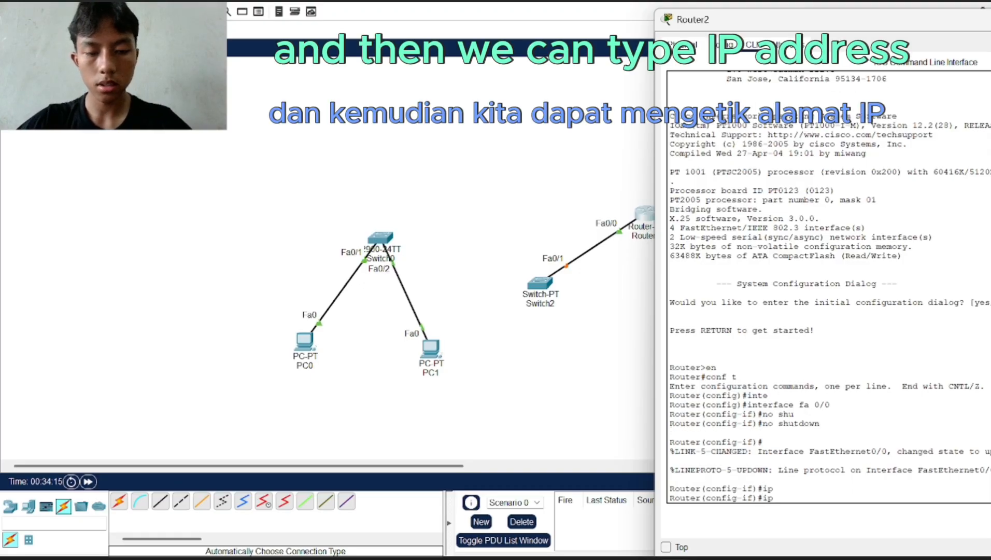
pyautogui.press('Tab')
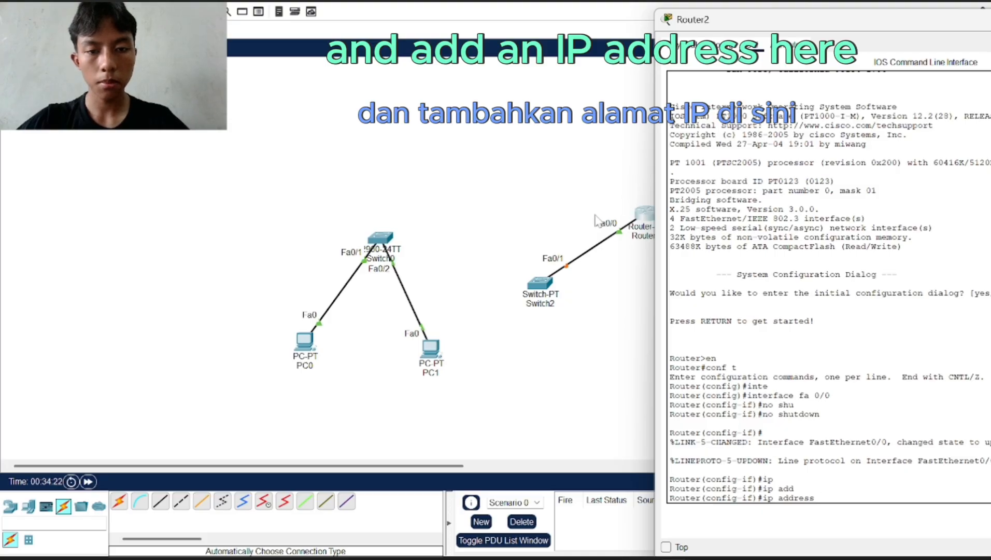
pyautogui.write('192.')
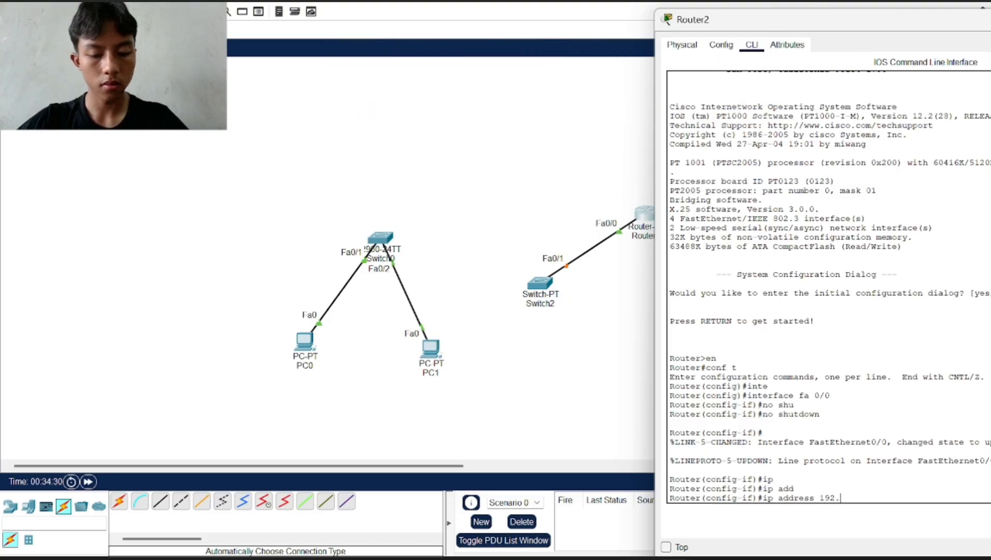
pyautogui.write('168.')
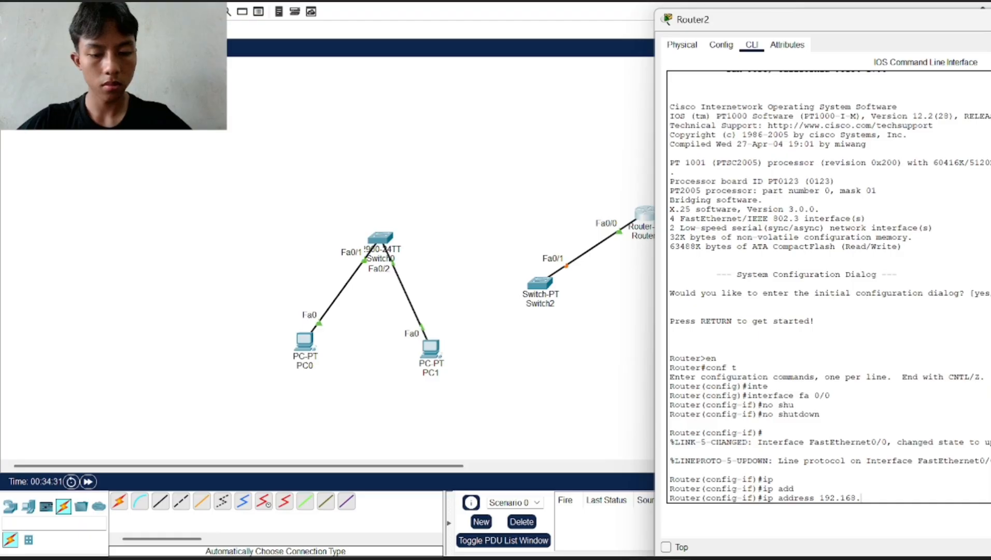
pyautogui.write('1.1')
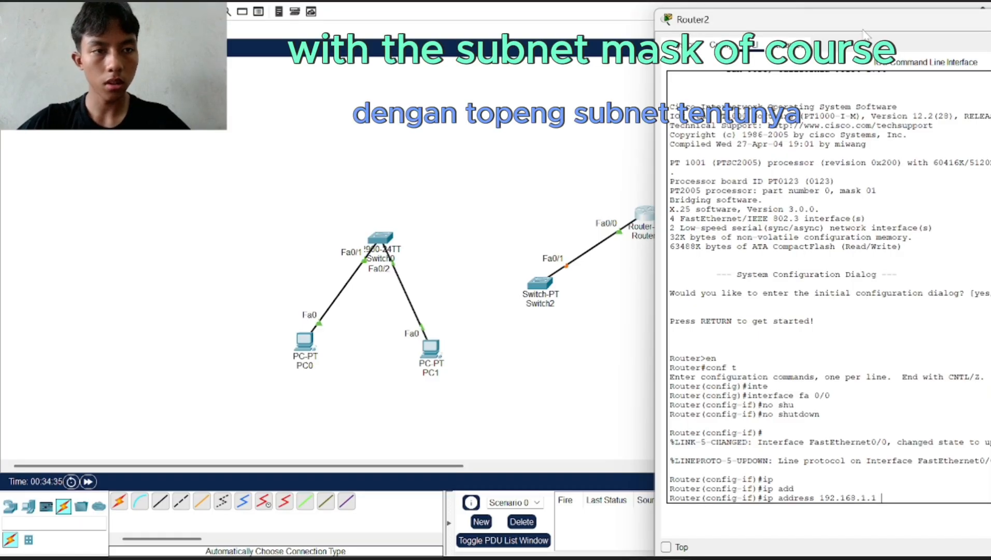
pyautogui.moveTo(860, 28); pyautogui.dragTo(681, 19)
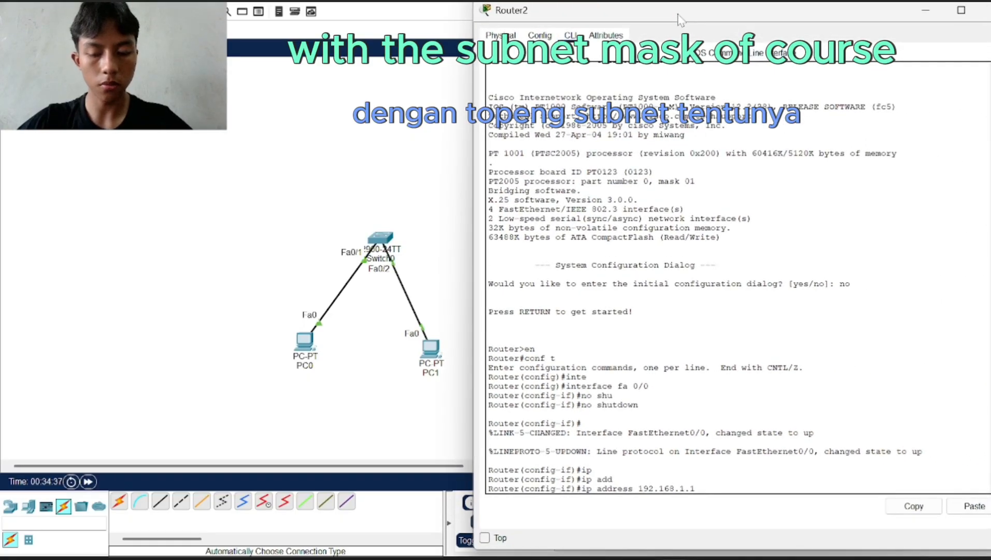
pyautogui.write('255.')
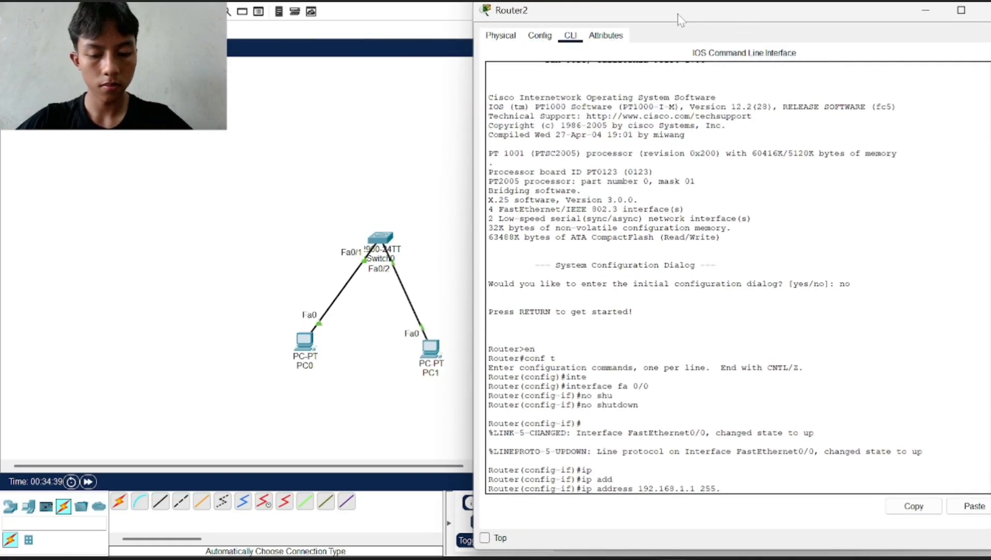
pyautogui.write('255.2')
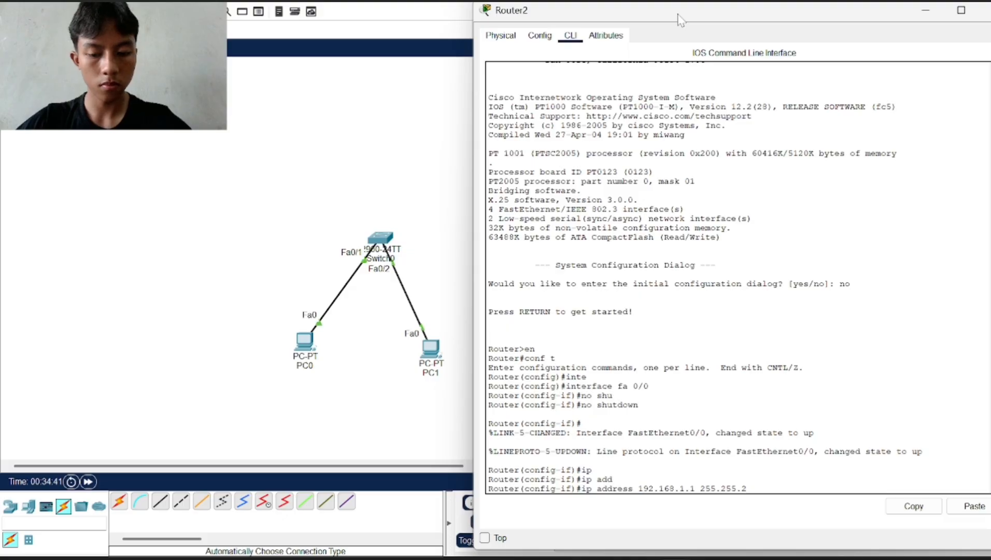
pyautogui.write('55.0')
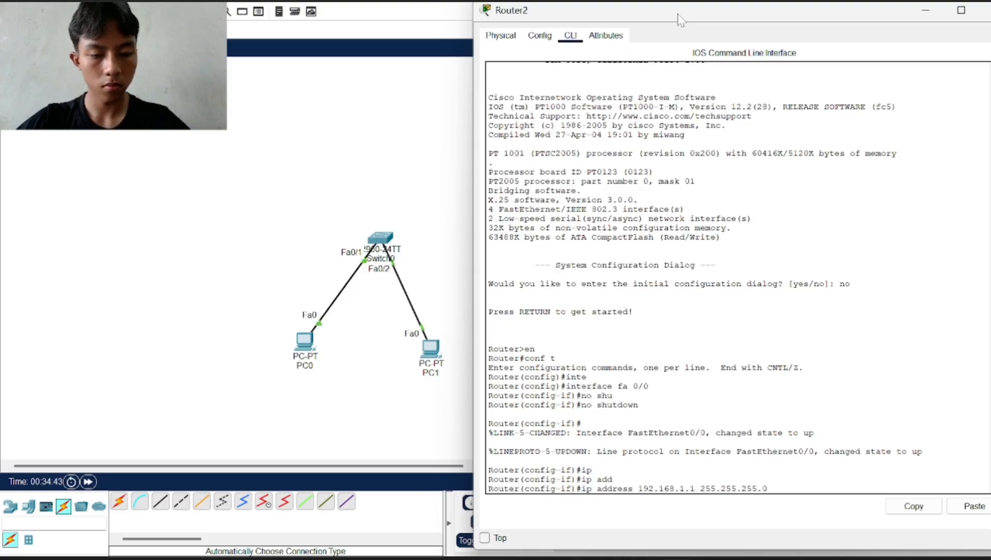
pyautogui.press('Return')
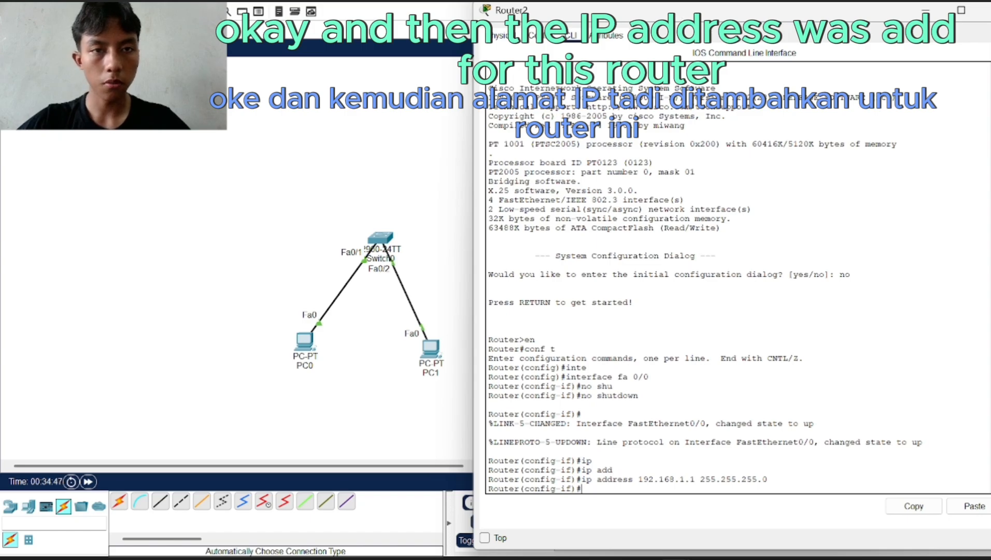
pyautogui.moveTo(649, 16); pyautogui.dragTo(617, 18)
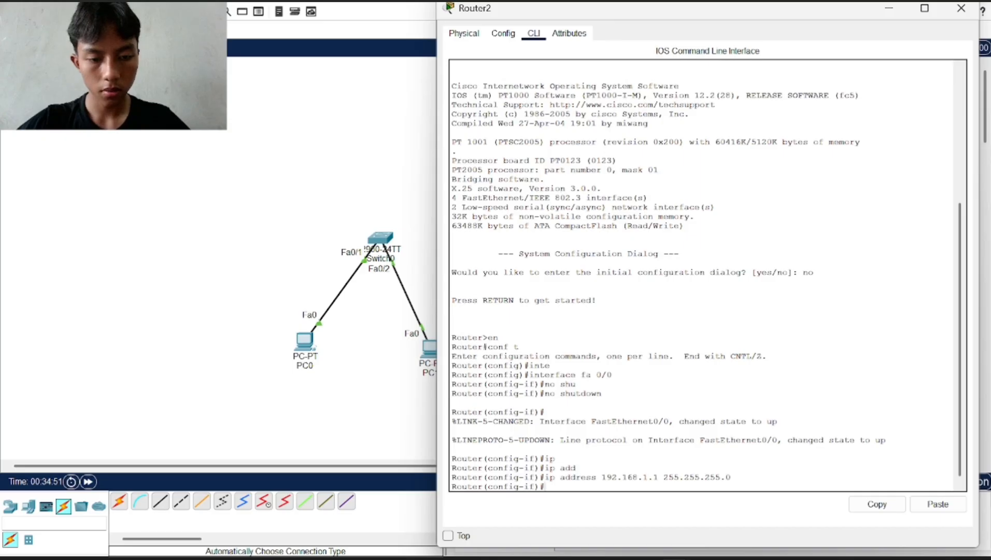
pyautogui.write('exit')
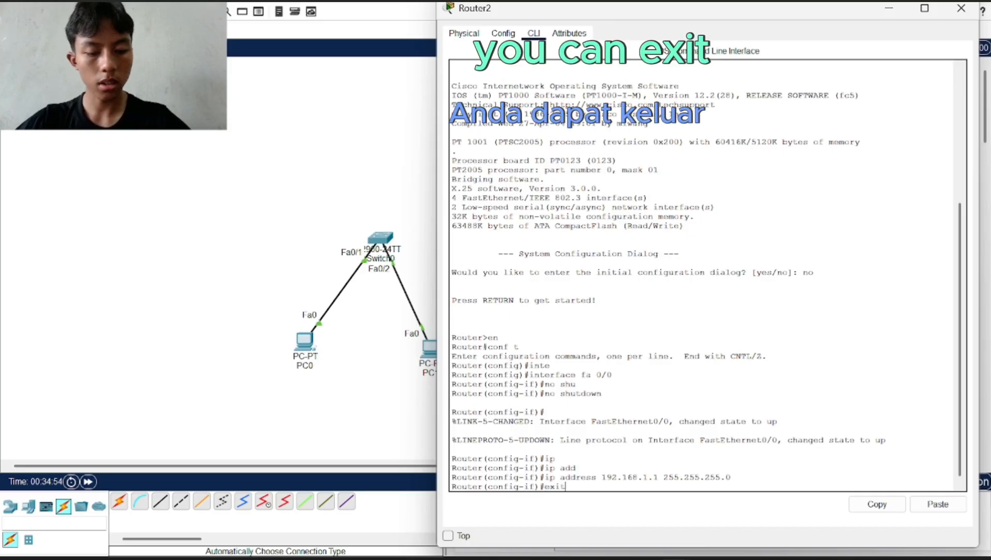
pyautogui.press('Return')
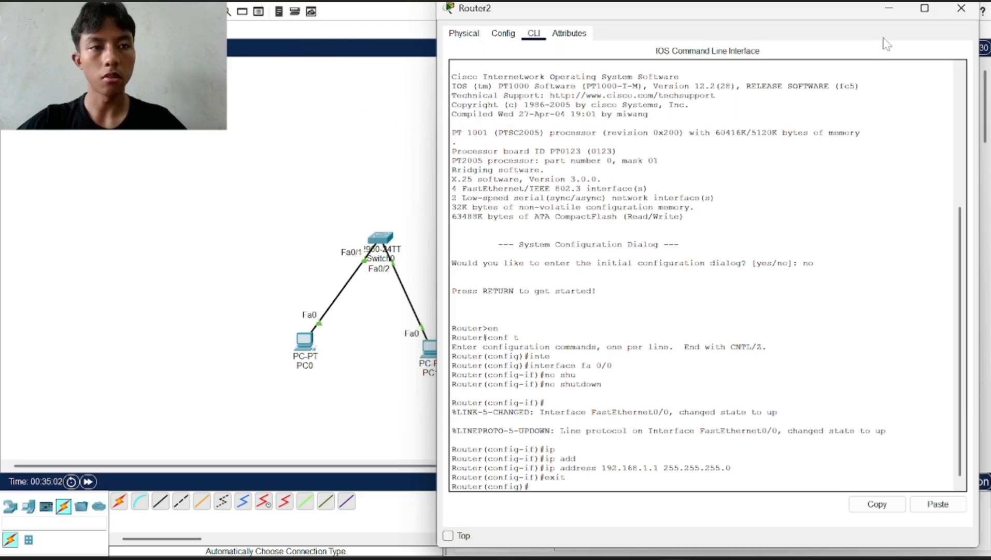
# Minimize Router2's window, shift Multilayer Switch1 slightly left, and open its CLI
pyautogui.click(890, 9)
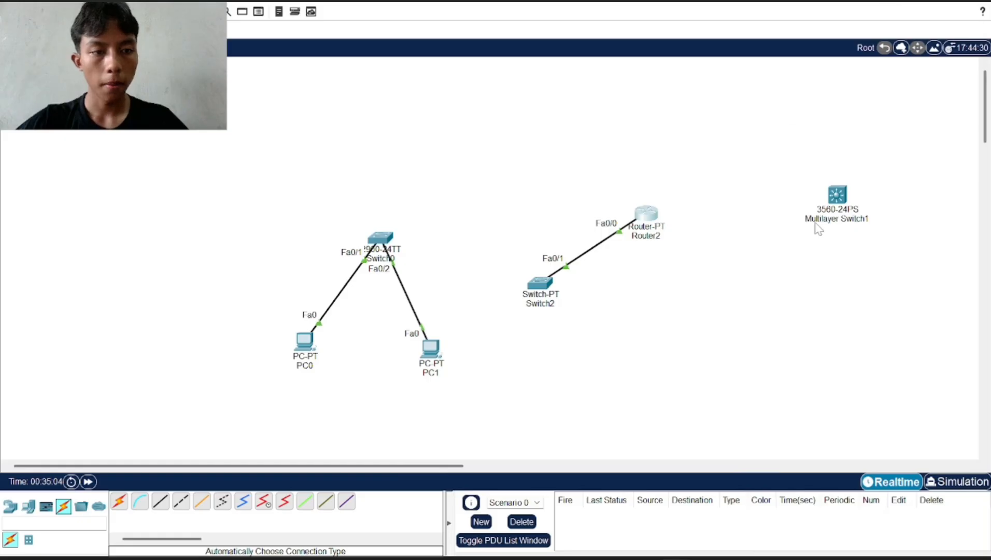
pyautogui.moveTo(839, 198); pyautogui.dragTo(763, 188)
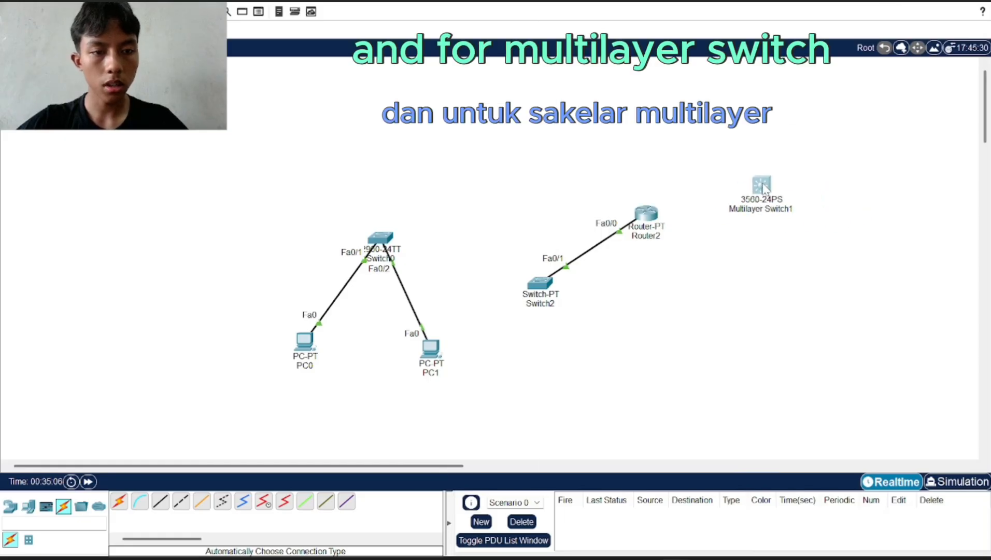
pyautogui.click(762, 186)
pyautogui.click(444, 41)
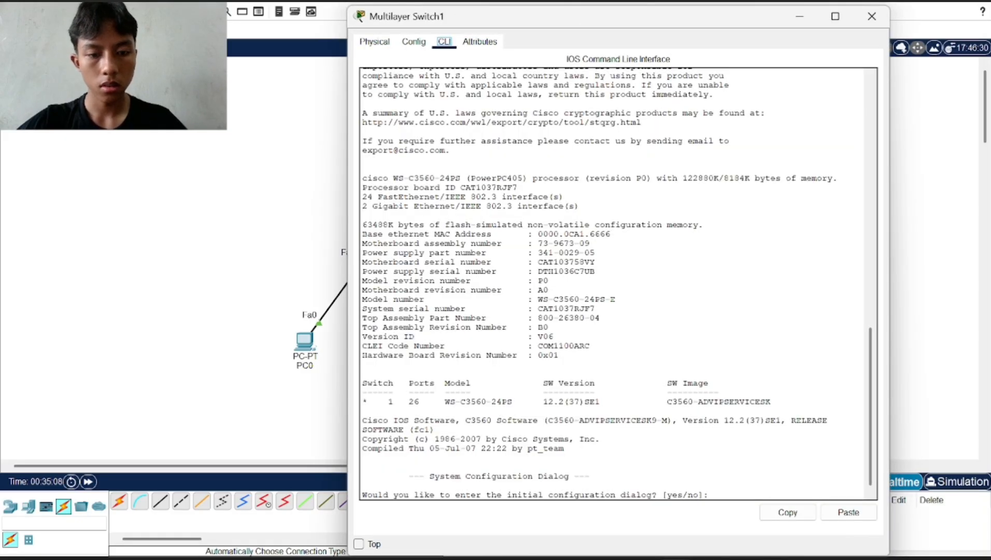
# Decline the switch's setup dialog, then enter privileged and global configuration mode
pyautogui.write('no')
pyautogui.press('Return')
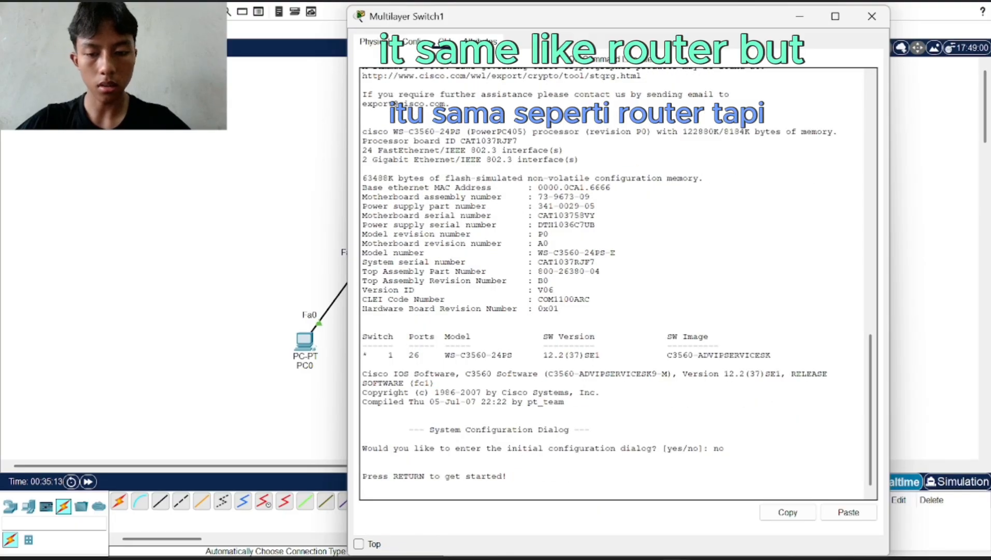
pyautogui.press('Return')
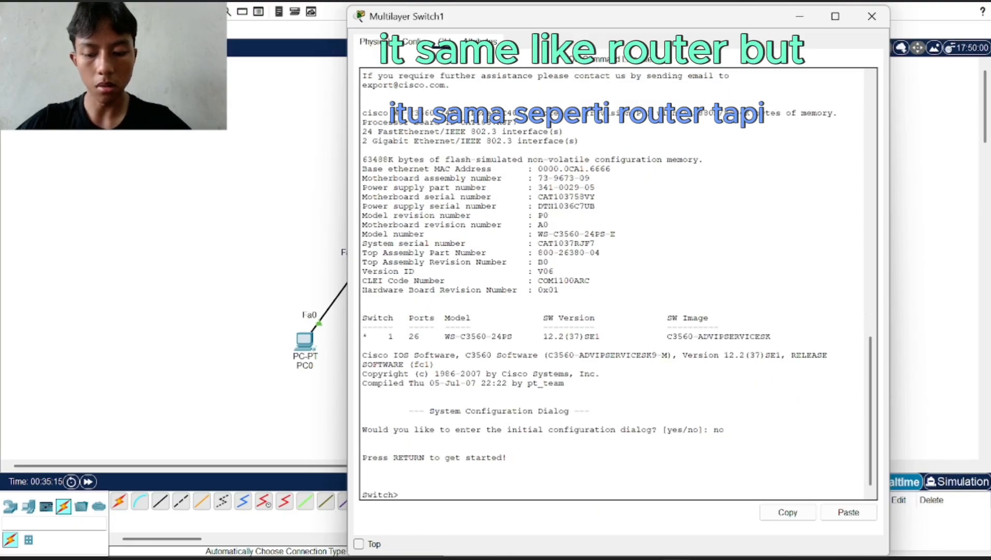
pyautogui.write('en')
pyautogui.press('Return')
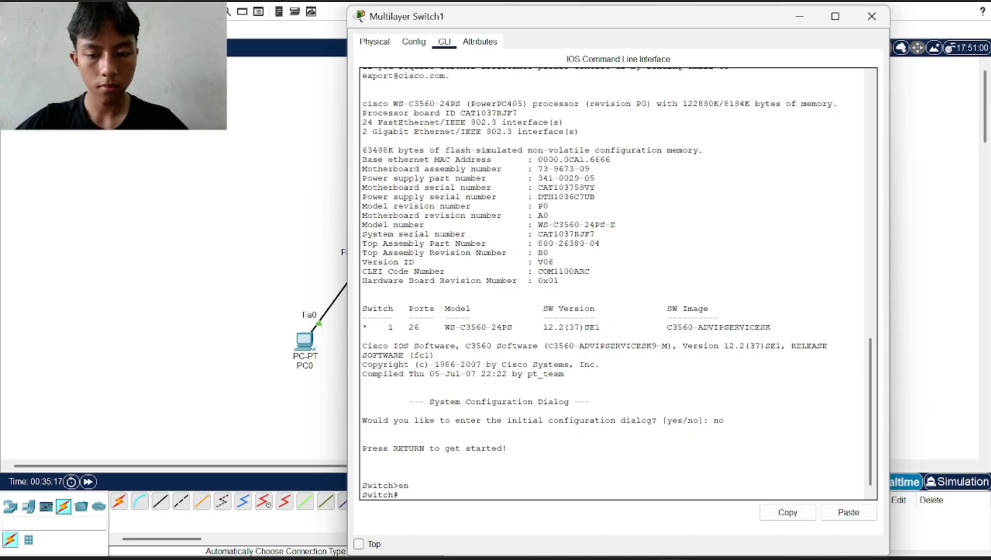
pyautogui.write('conf t')
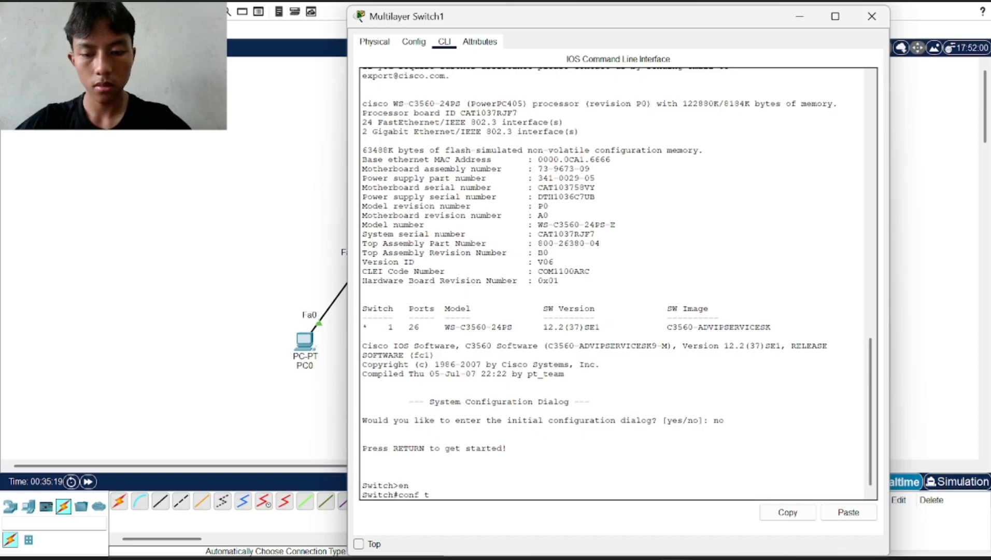
pyautogui.press('Return')
pyautogui.write('itch(config)#i')
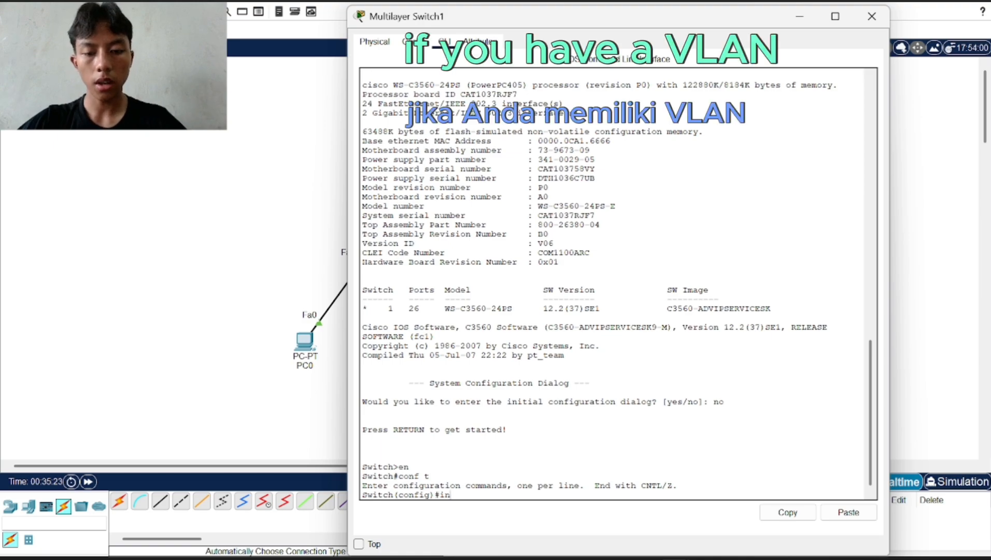
pyautogui.write('n')
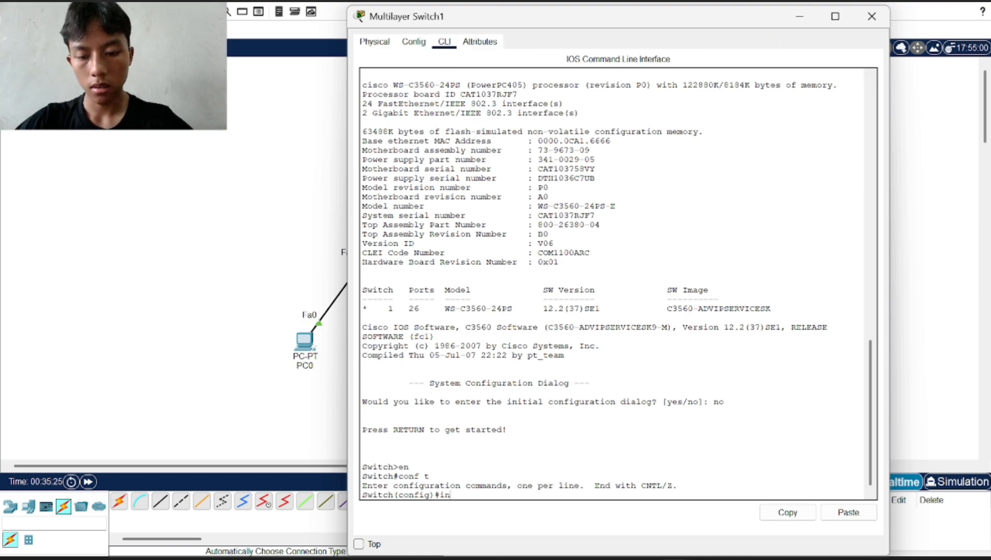
pyautogui.write('te')
# Configure Multilayer Switch1's interface VLAN 1 with IP 192.168.1.1 and mask 255.255.255.0
pyautogui.press('Tab')
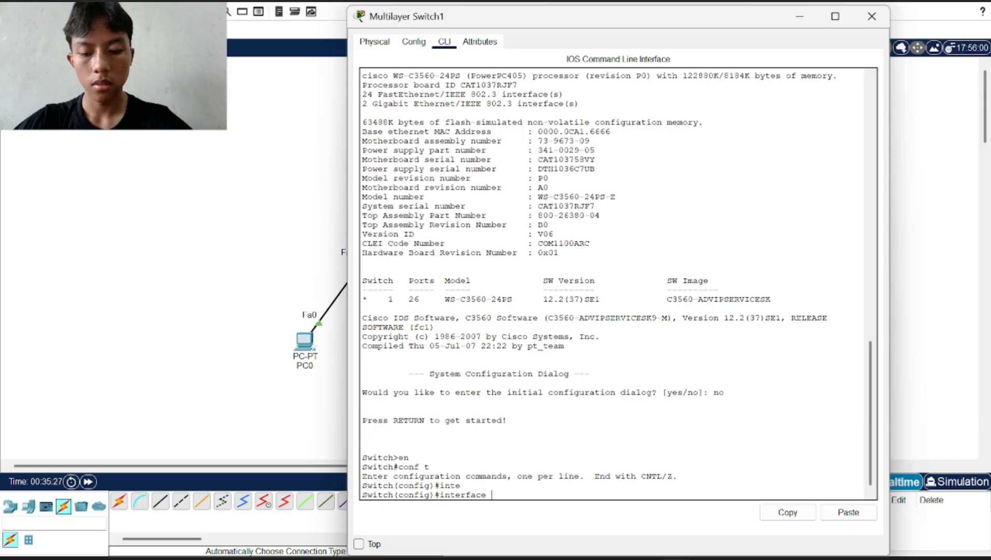
pyautogui.write('vla')
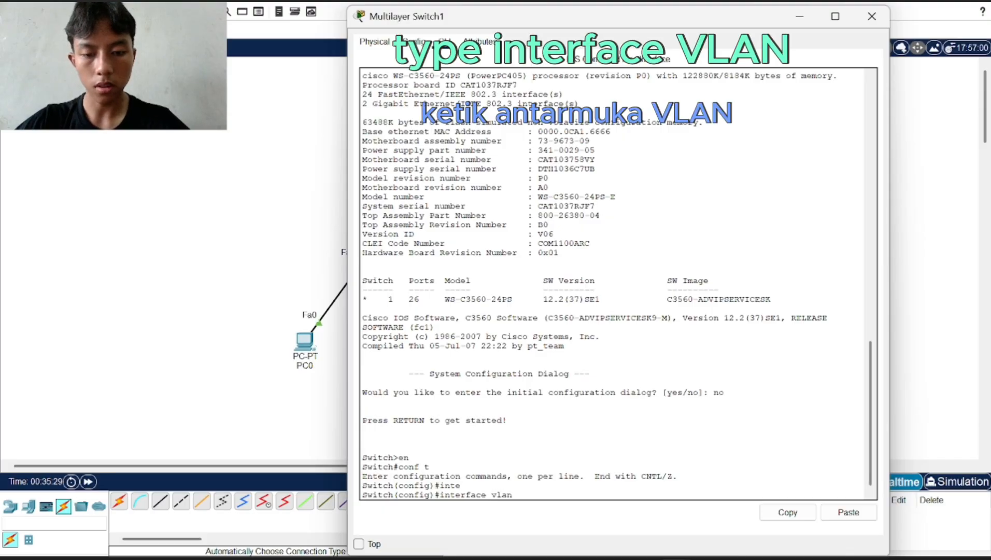
pyautogui.write('n 1')
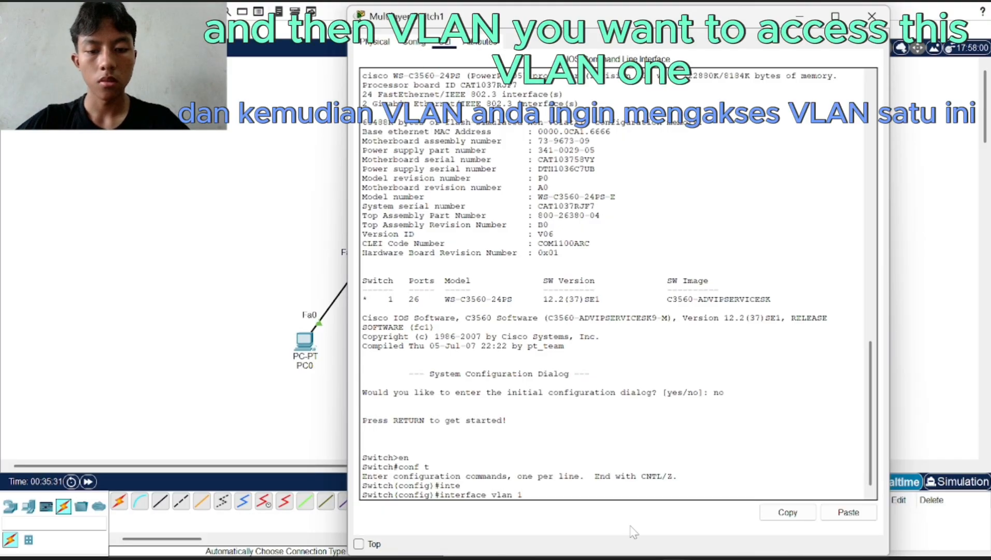
pyautogui.moveTo(461, 486); pyautogui.dragTo(521, 495)
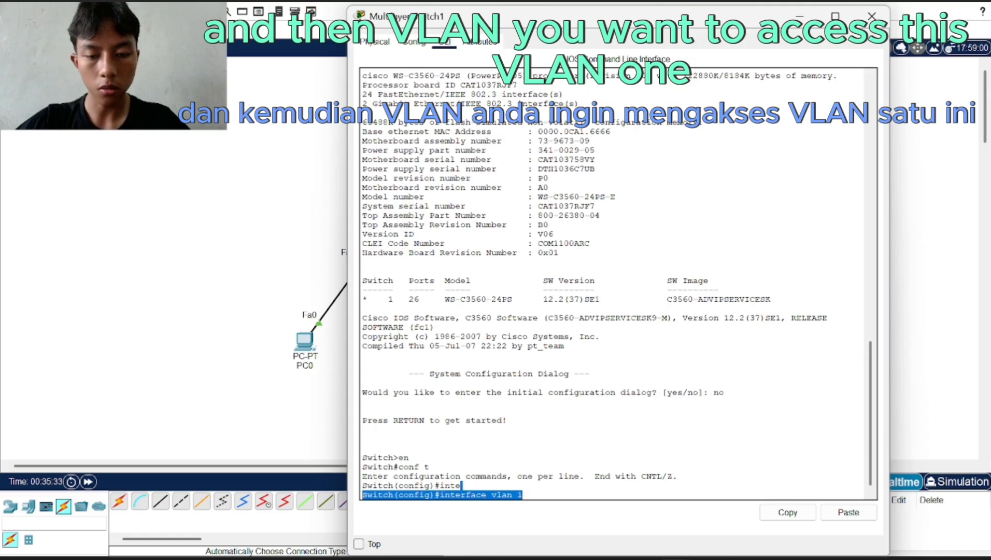
pyautogui.click(523, 494)
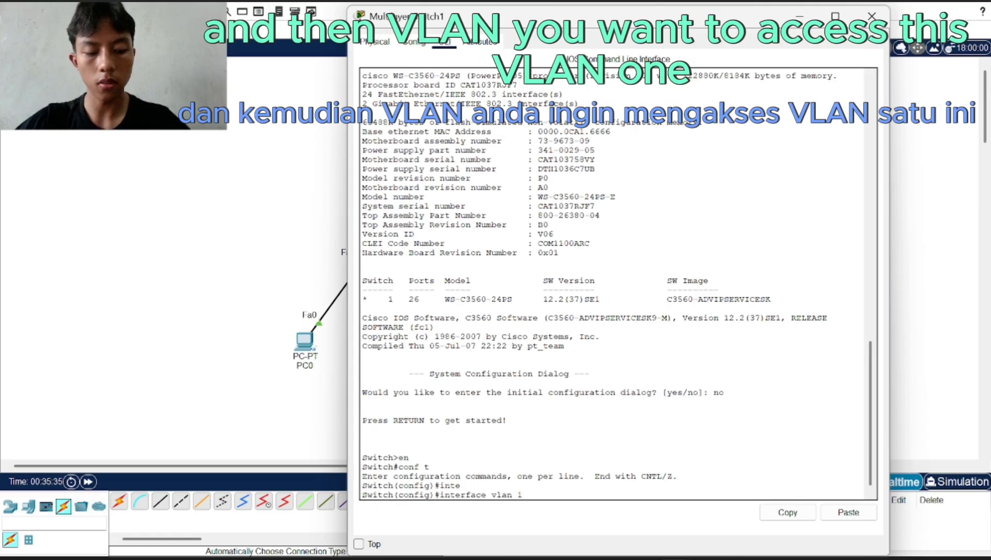
pyautogui.press('Return')
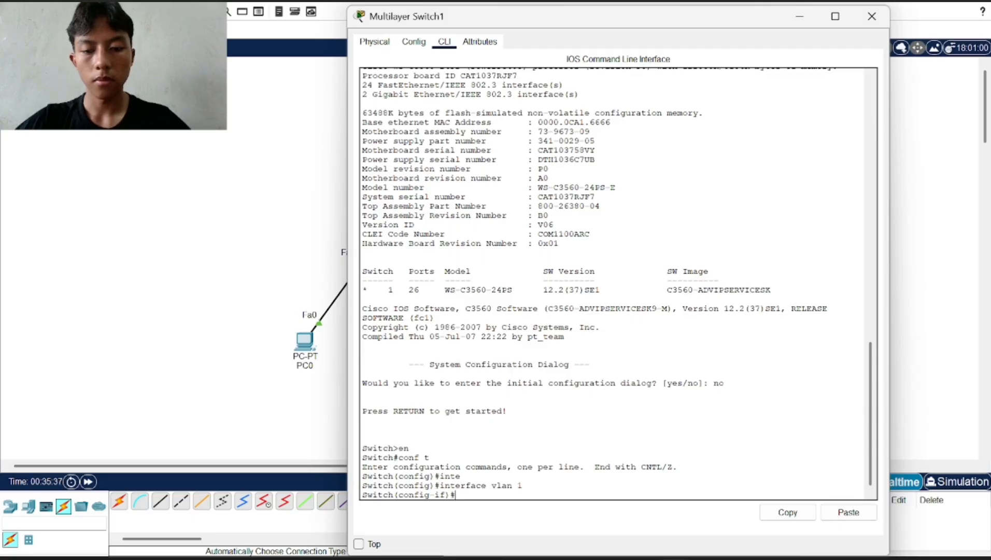
pyautogui.write('192.1')
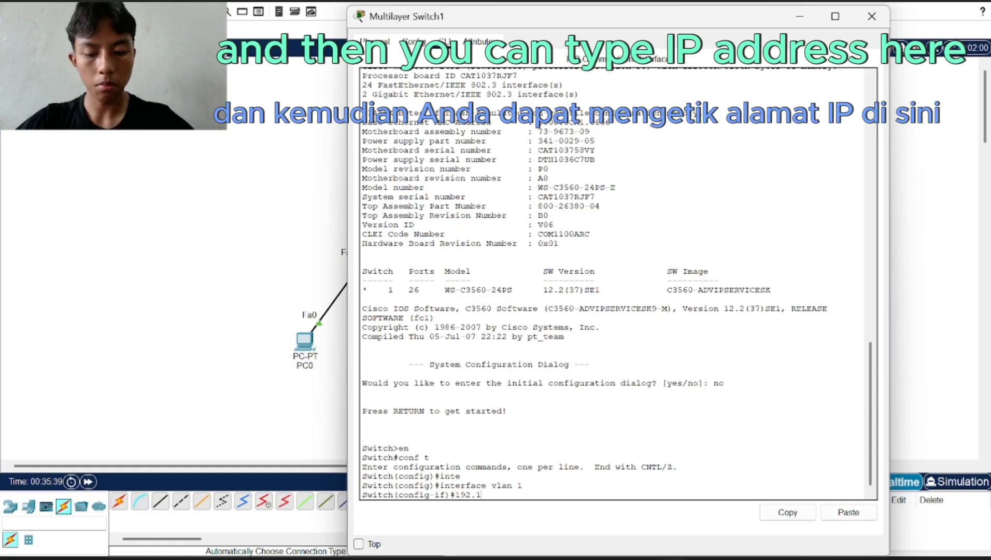
pyautogui.write('68.1')
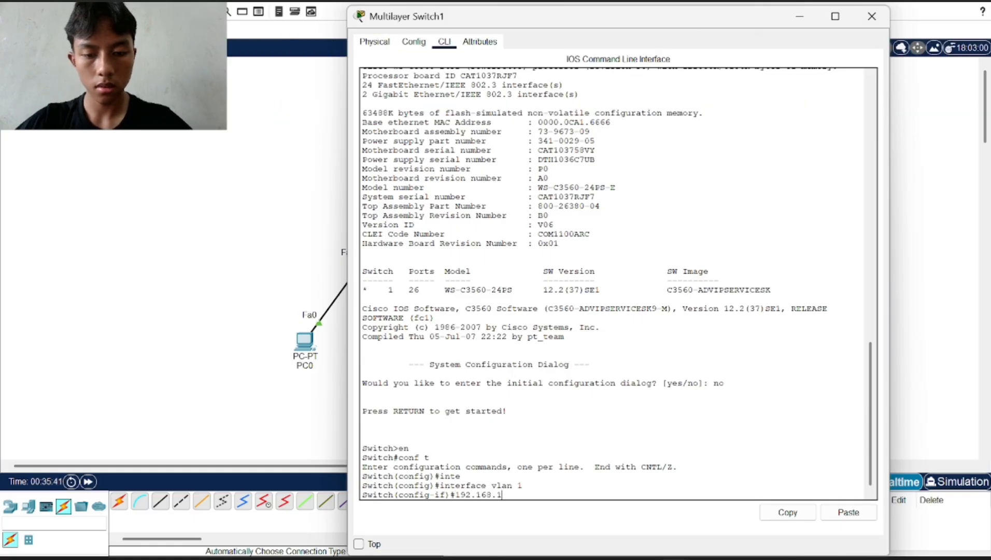
pyautogui.write('.1')
pyautogui.press('BackSpace')
pyautogui.press('BackSpace')
pyautogui.press('BackSpace')
pyautogui.press('BackSpace')
pyautogui.press('BackSpace')
pyautogui.press('BackSpace')
pyautogui.press('BackSpace')
pyautogui.press('BackSpace')
pyautogui.press('BackSpace')
pyautogui.press('BackSpace')
pyautogui.press('BackSpace')
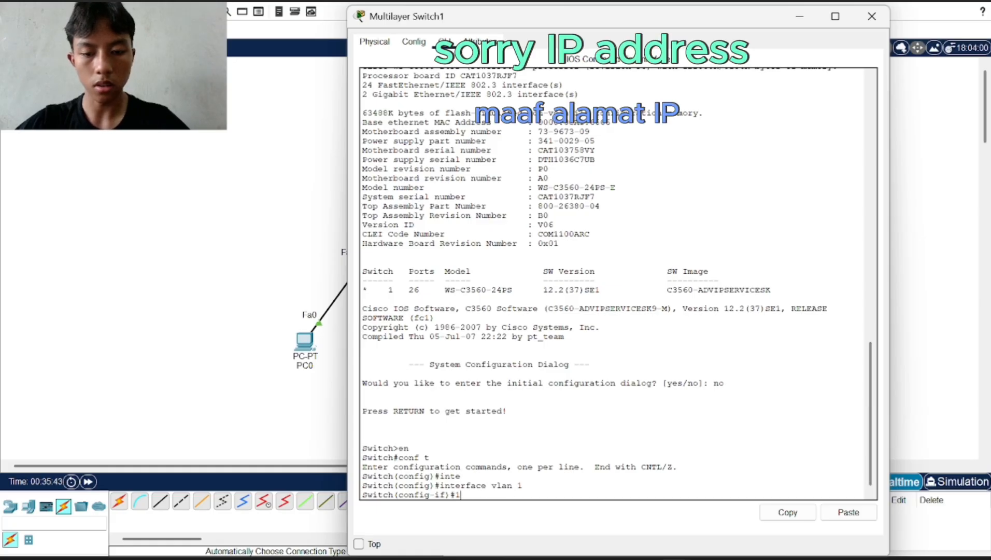
pyautogui.write('ip add')
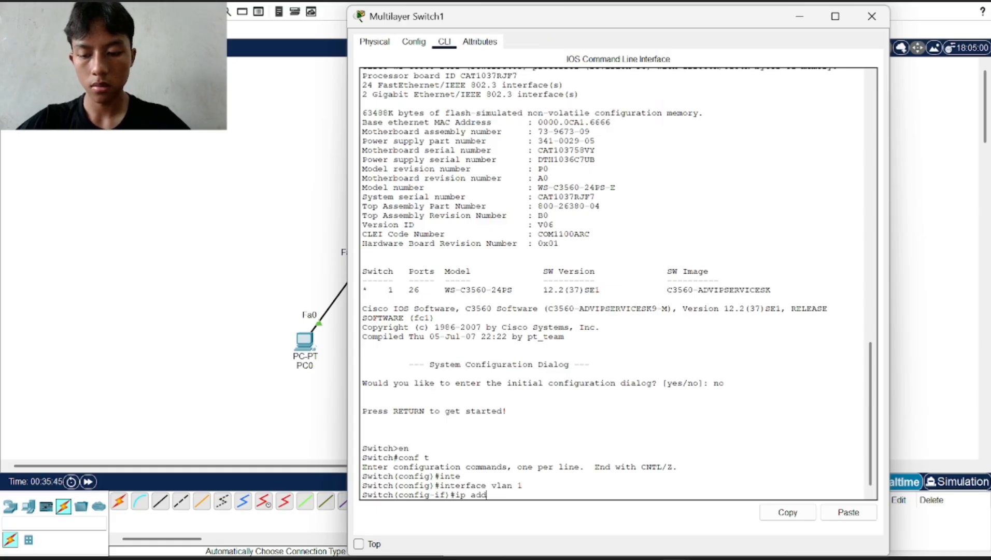
pyautogui.press('Tab')
pyautogui.write('192')
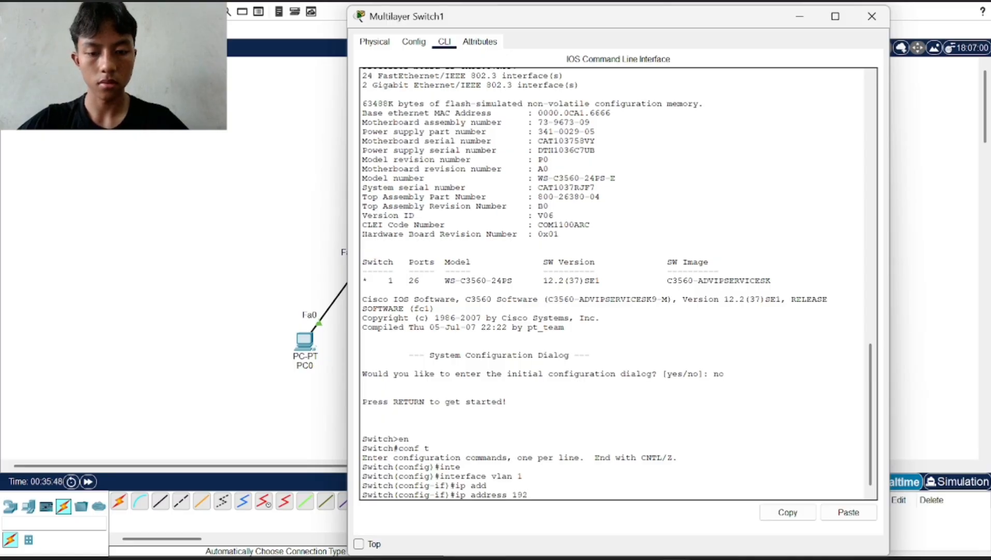
pyautogui.write('.168.1.')
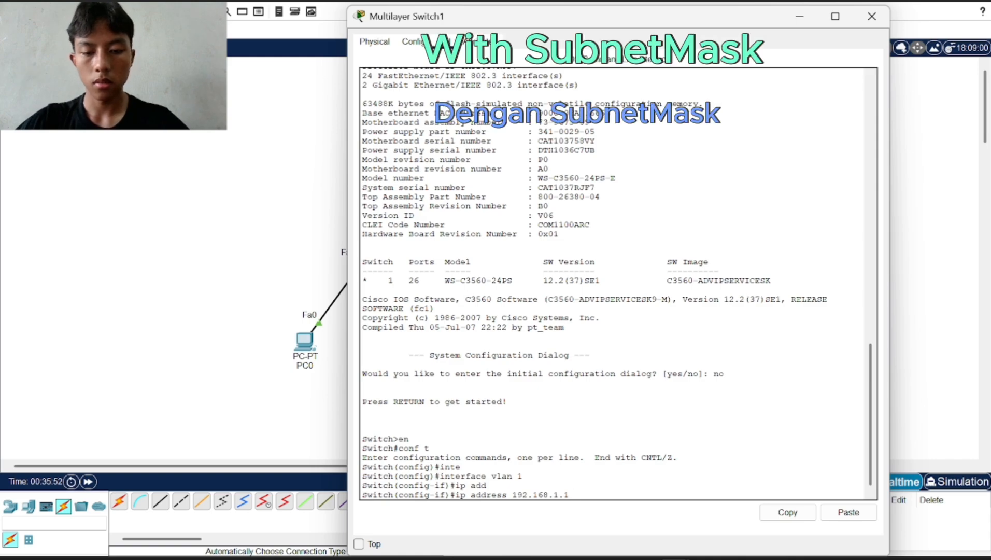
pyautogui.write('1 255.2')
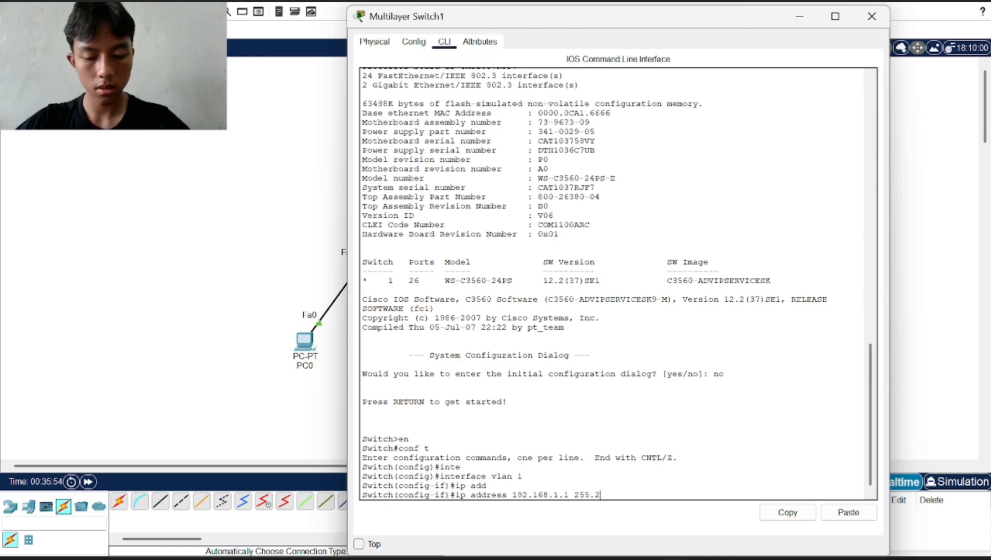
pyautogui.write('55.255')
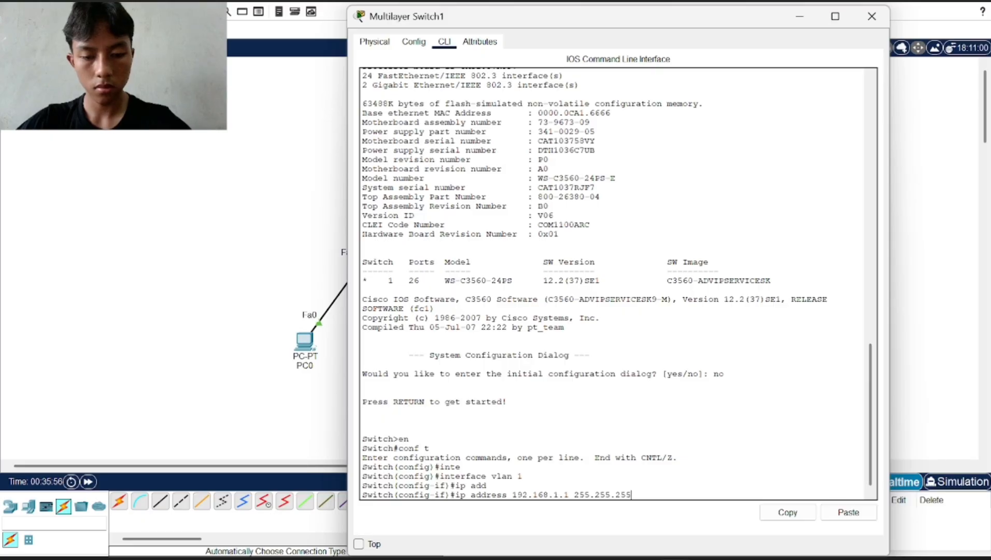
pyautogui.write('.0')
pyautogui.press('Return')
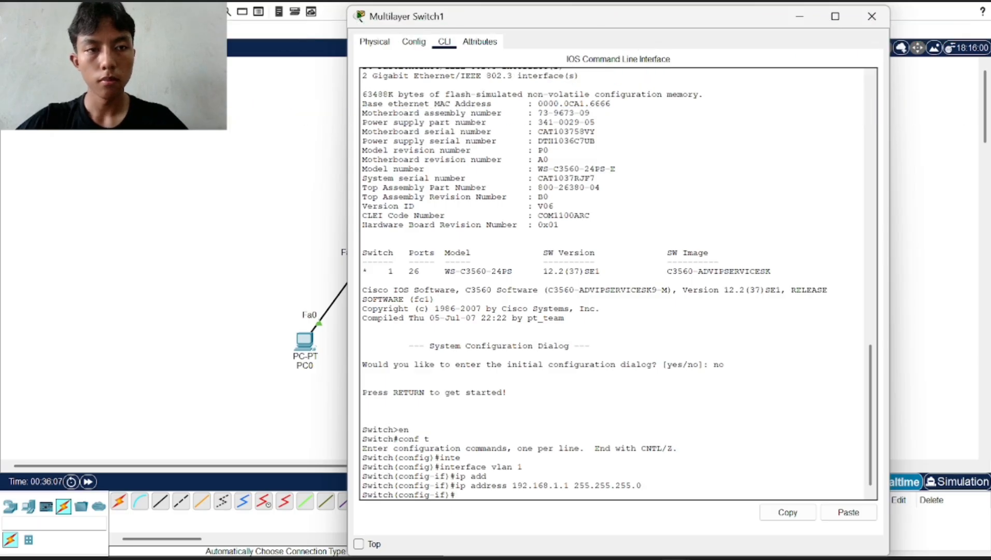
# Return to Router2's CLI and type 'interface fa 0/0.1' without running it
pyautogui.click(799, 16)
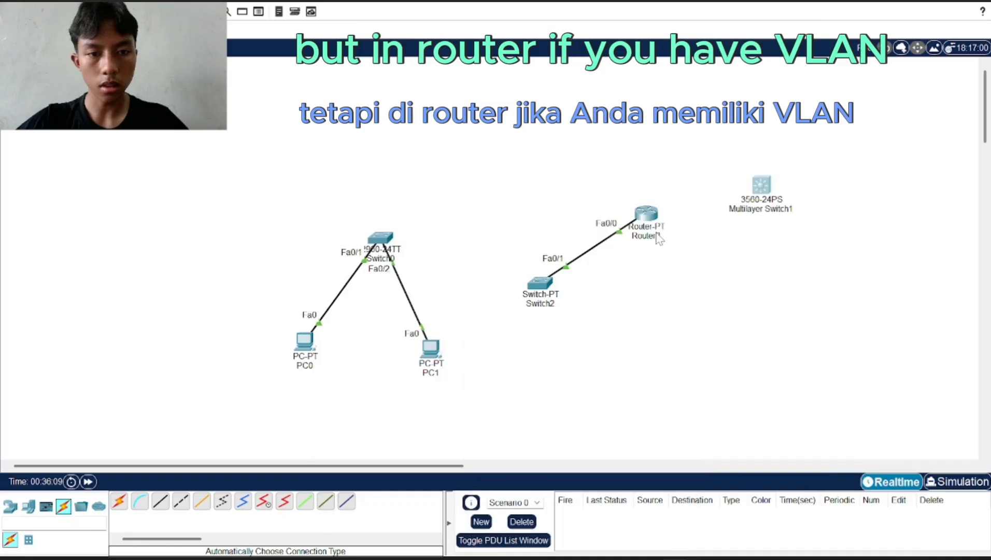
pyautogui.click(646, 213)
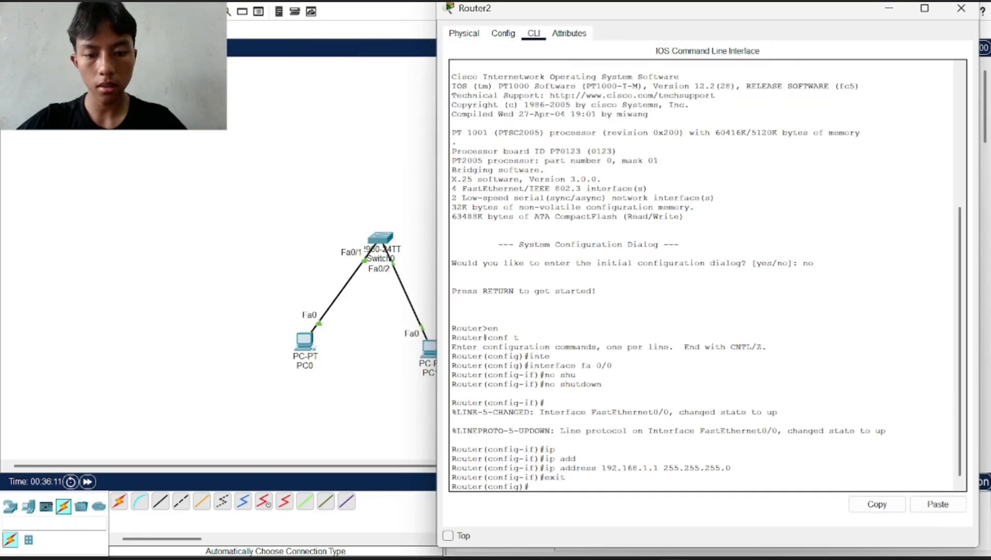
pyautogui.write('inter')
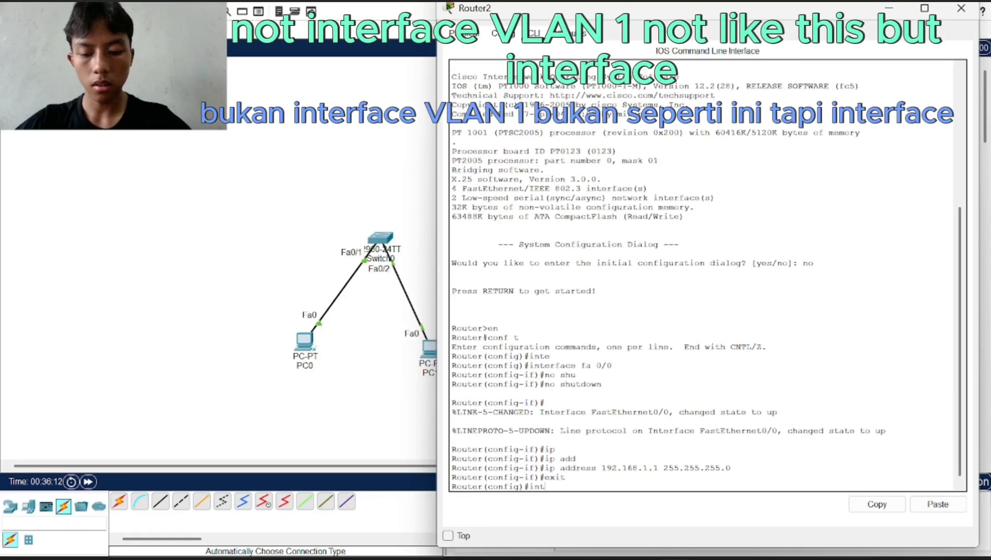
pyautogui.press('Tab')
pyautogui.write('vlan')
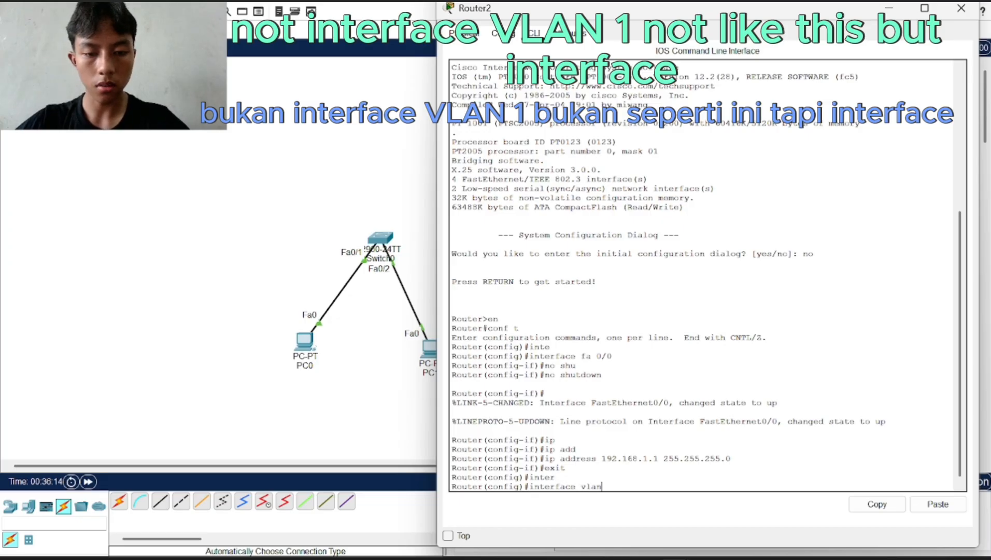
pyautogui.write(' 1')
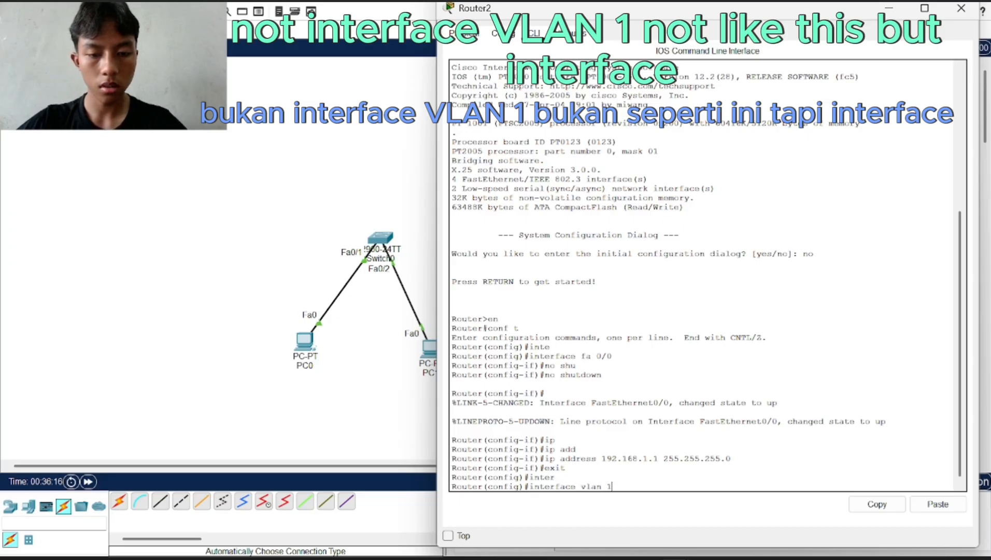
pyautogui.press('BackSpace')
pyautogui.press('BackSpace')
pyautogui.press('BackSpace')
pyautogui.press('BackSpace')
pyautogui.press('BackSpace')
pyautogui.press('BackSpace')
pyautogui.press('BackSpace')
pyautogui.press('BackSpace')
pyautogui.press('BackSpace')
pyautogui.press('BackSpace')
pyautogui.press('BackSpace')
pyautogui.press('BackSpace')
pyautogui.press('BackSpace')
pyautogui.press('BackSpace')
pyautogui.press('BackSpace')
pyautogui.press('BackSpace')
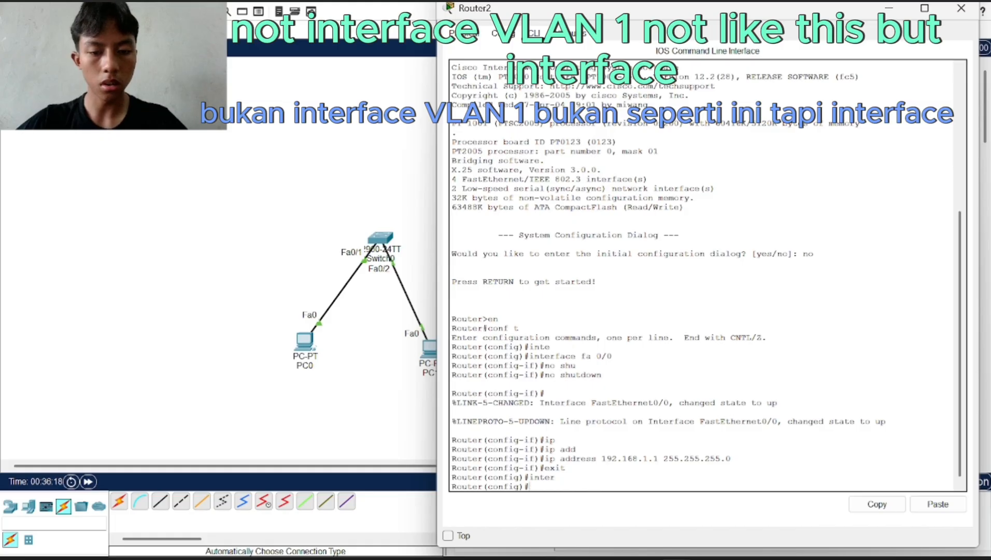
pyautogui.write('int')
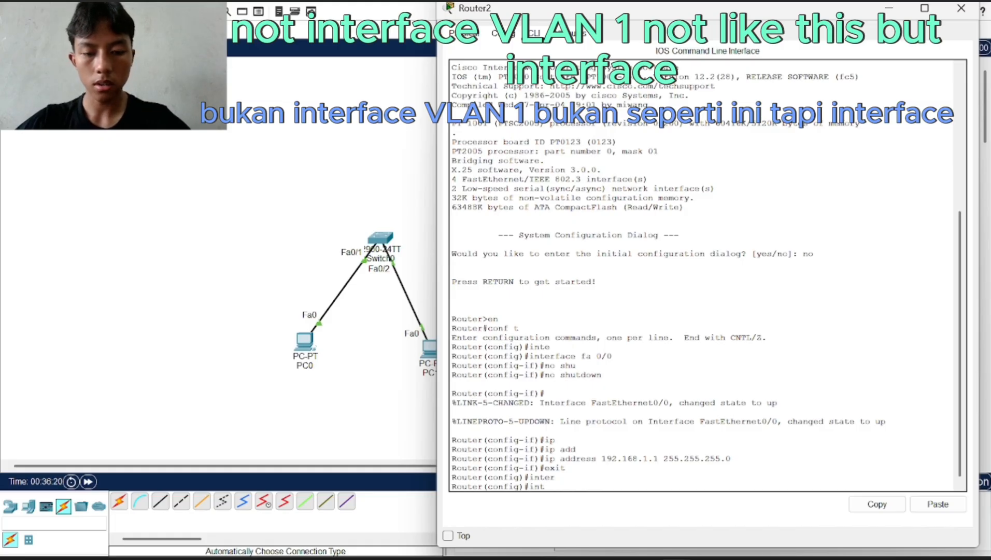
pyautogui.press('Tab')
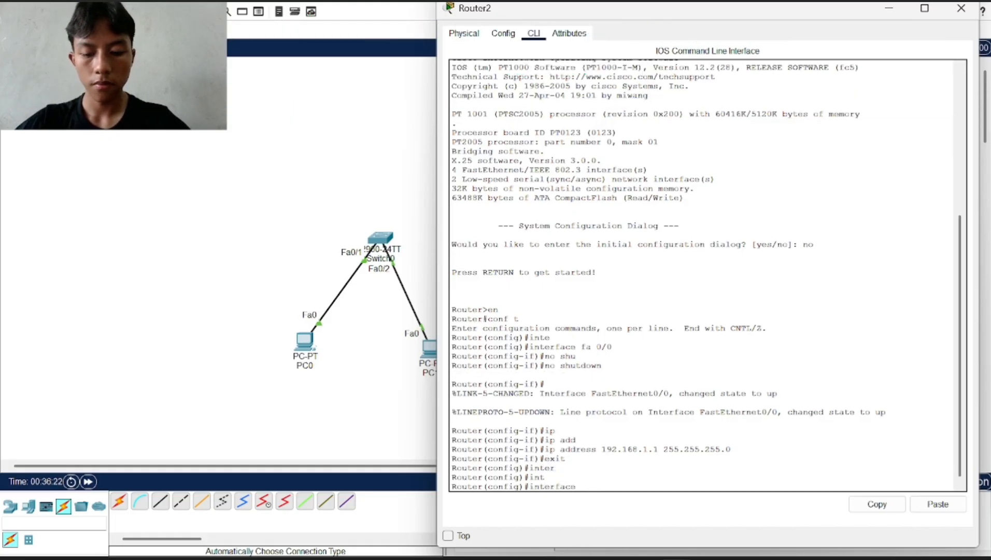
pyautogui.write('fa')
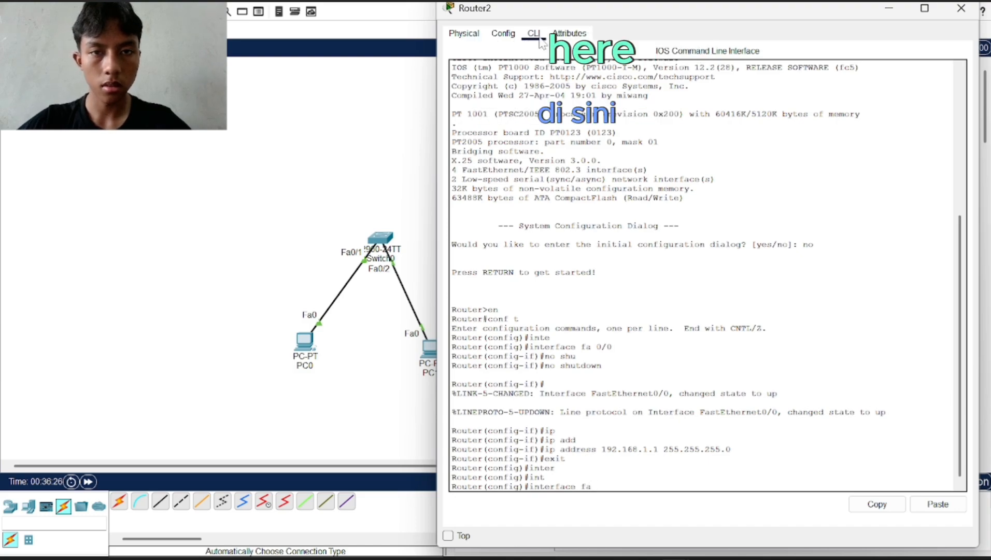
pyautogui.moveTo(521, 14); pyautogui.dragTo(570, 26)
pyautogui.write('0')
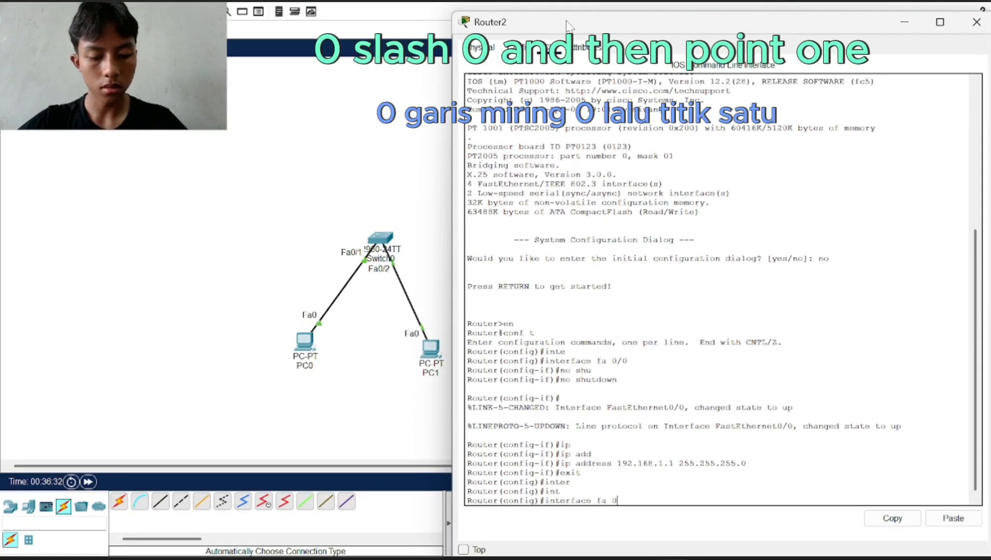
pyautogui.write('/')
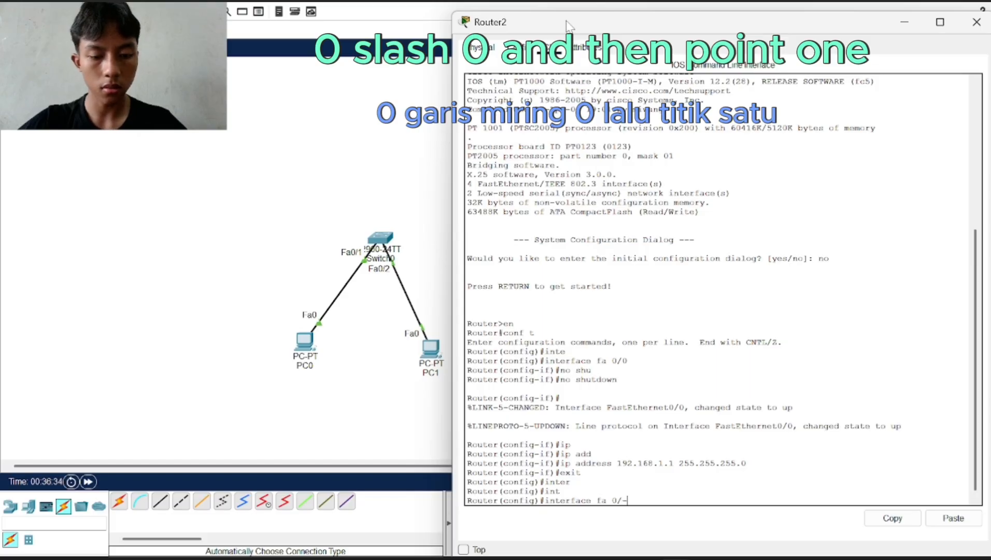
pyautogui.write('0')
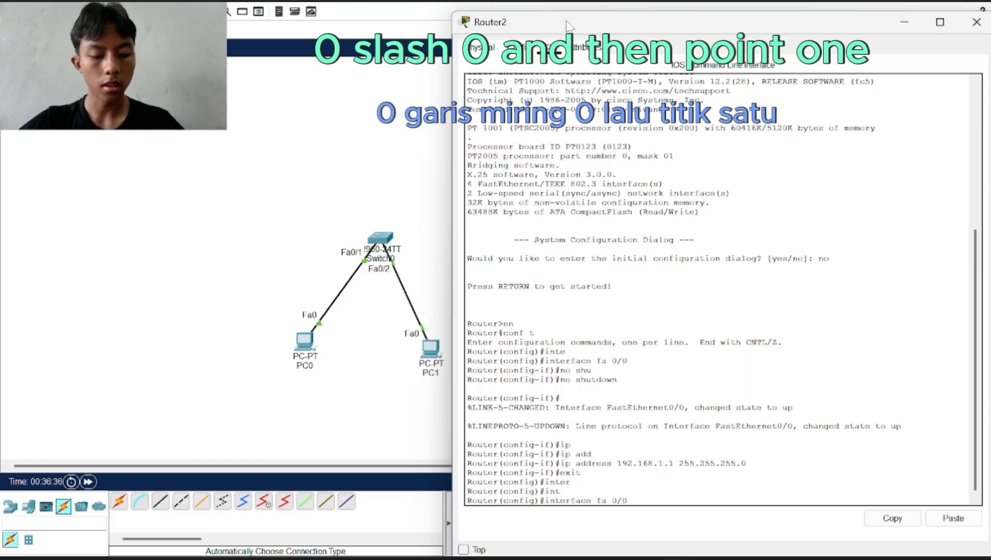
pyautogui.write('.')
pyautogui.write('1')
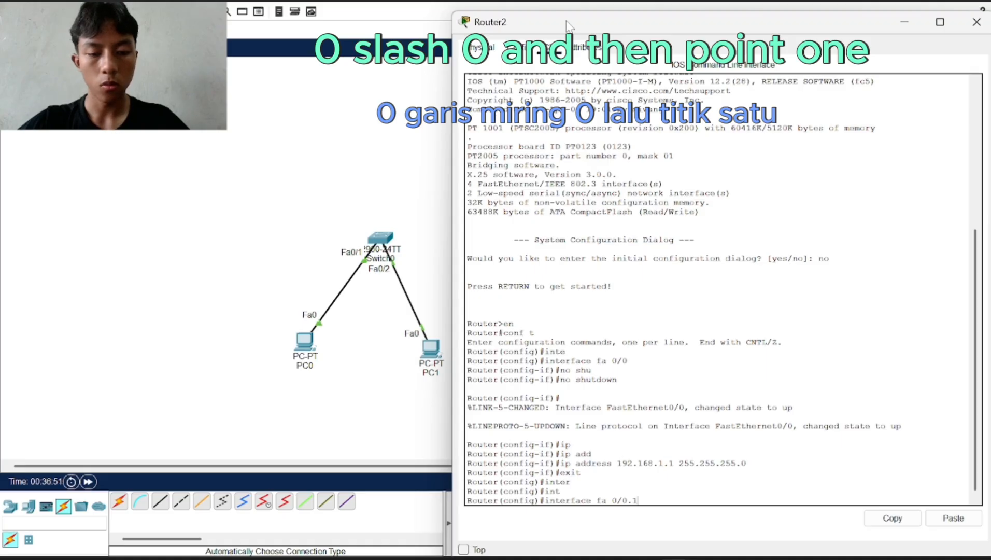
pyautogui.moveTo(568, 26); pyautogui.dragTo(515, 21)
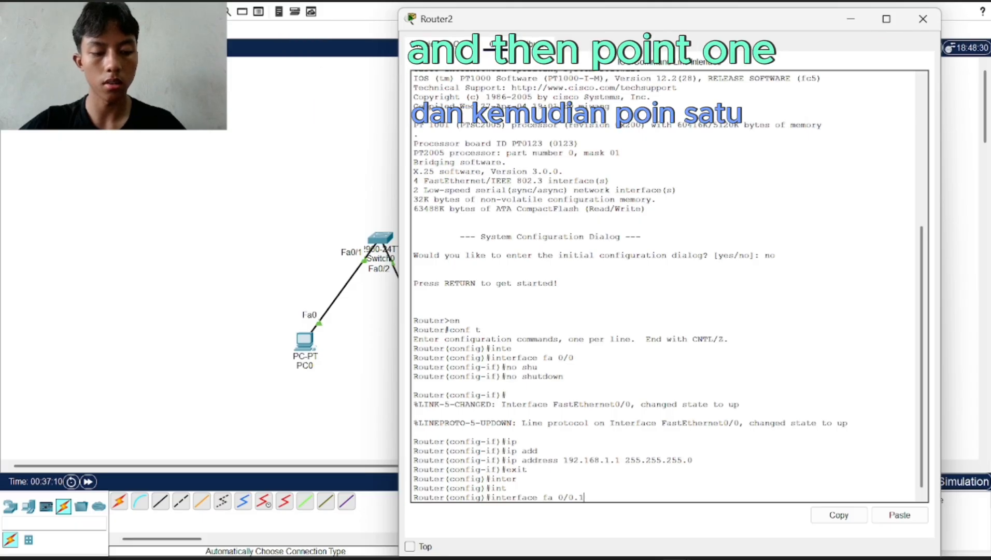
# Run 'interface fa 0/0.1' on Router2, compare with Multilayer Switch1's VLAN 1 commands, then reopen Router2
pyautogui.press('Return')
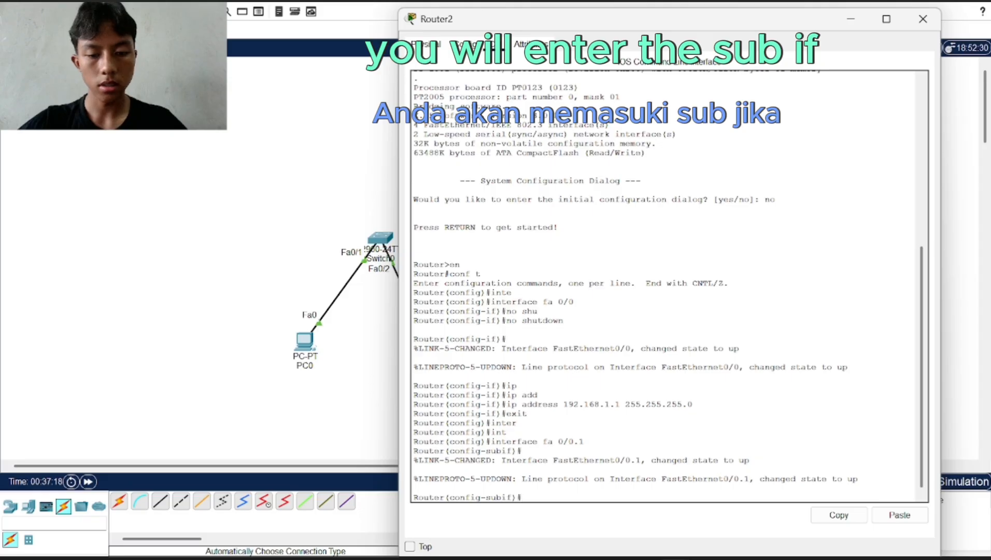
pyautogui.moveTo(486, 497); pyautogui.dragTo(523, 496)
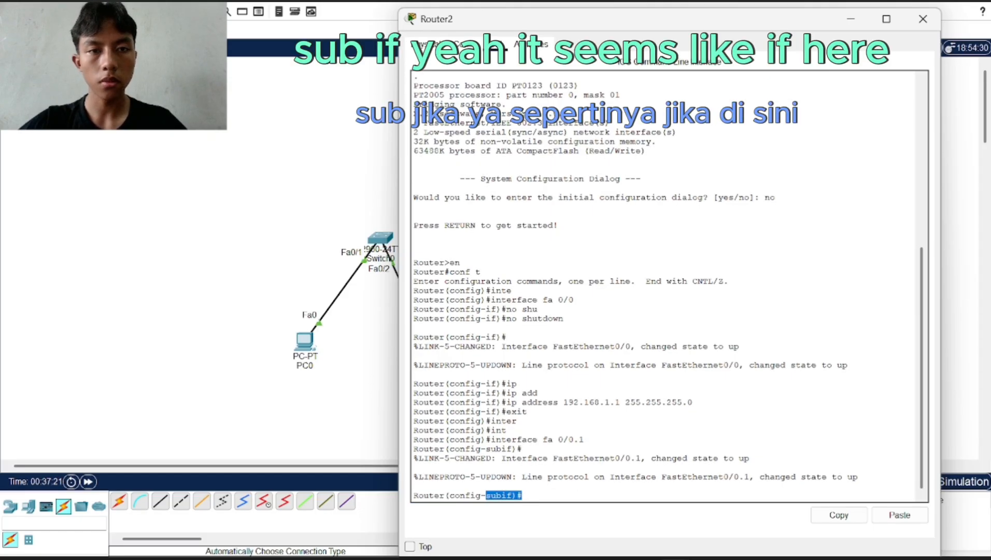
pyautogui.click(850, 18)
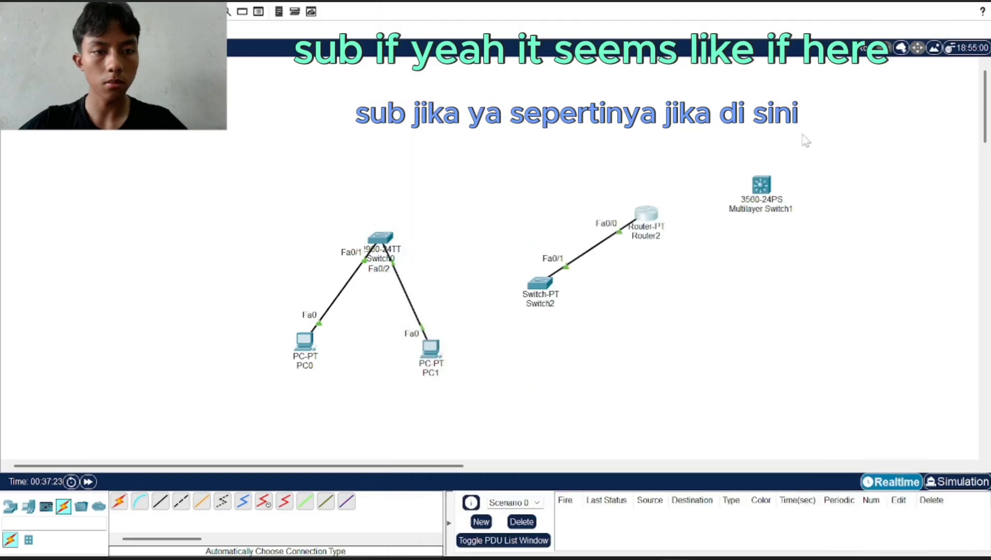
pyautogui.click(761, 184)
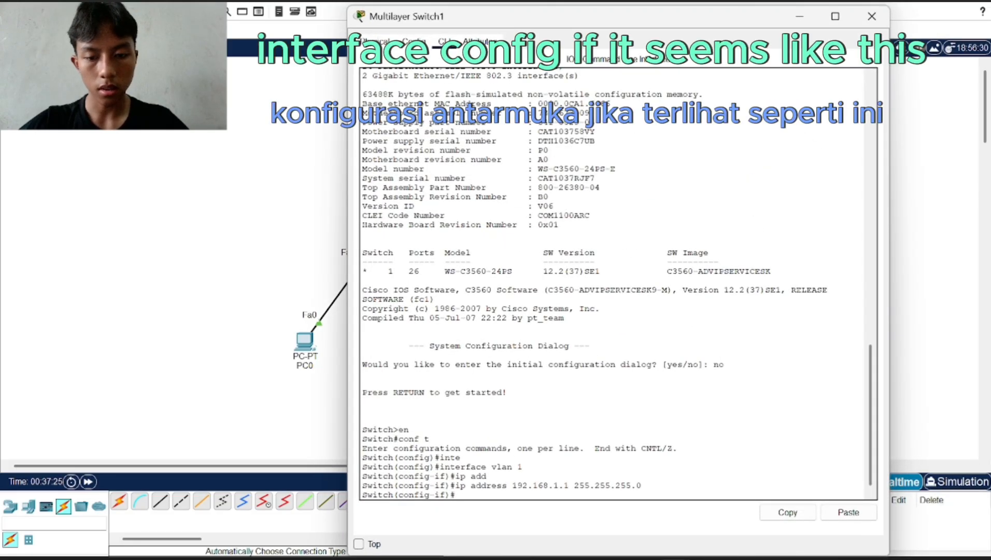
pyautogui.moveTo(446, 476); pyautogui.dragTo(363, 398)
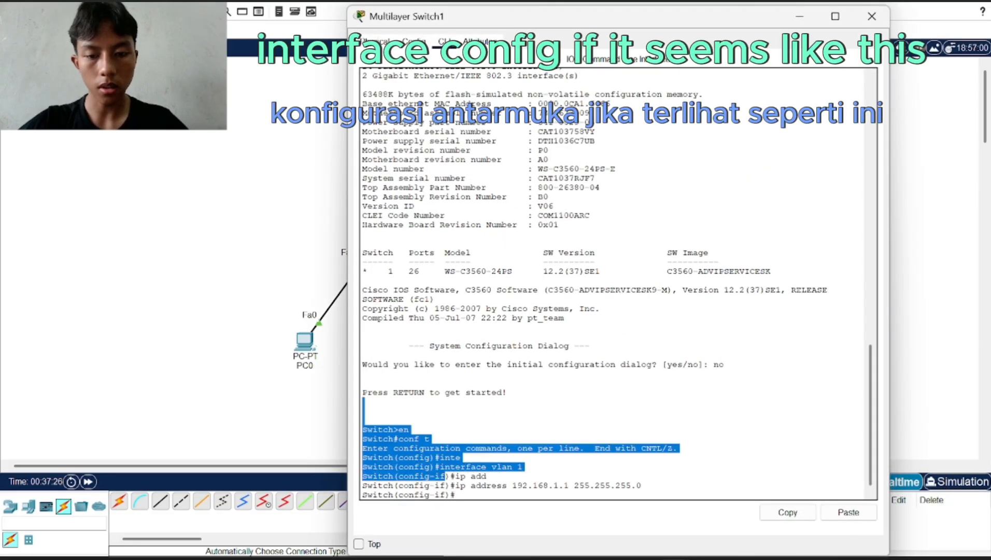
pyautogui.click(799, 17)
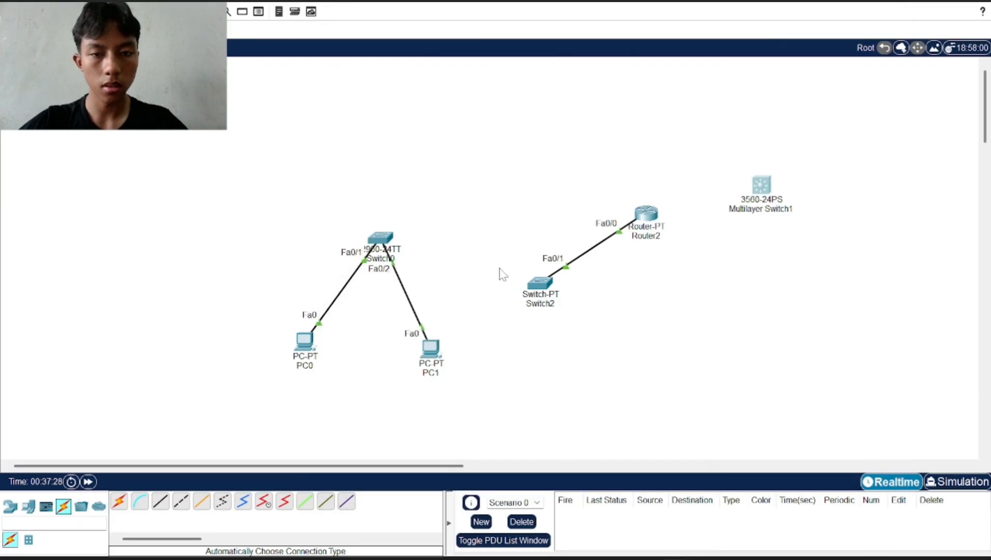
pyautogui.click(643, 213)
# On Router2's subinterface Fa0/0.1, try 'ip address 192.168.1' without a subnet mask
pyautogui.write('ip')
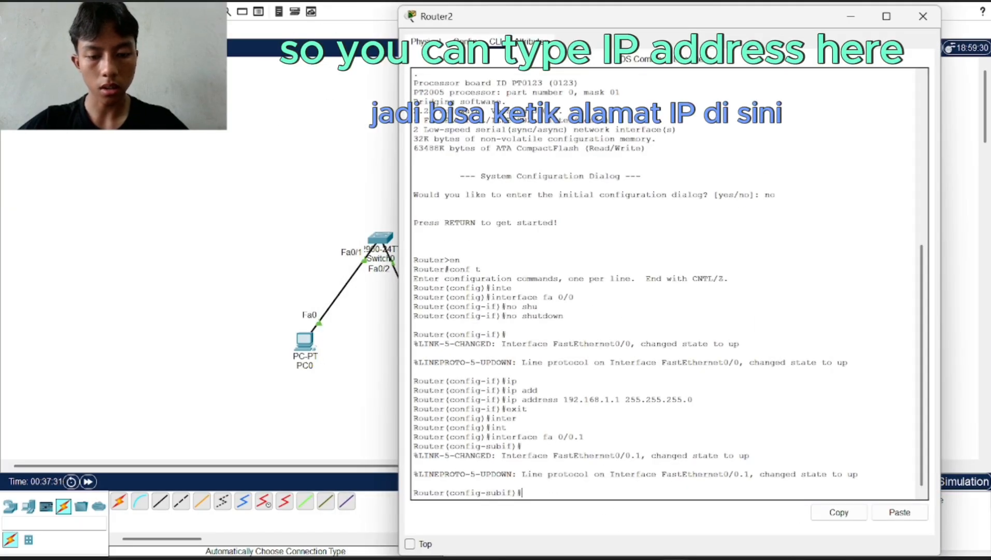
pyautogui.press('Tab')
pyautogui.write('add')
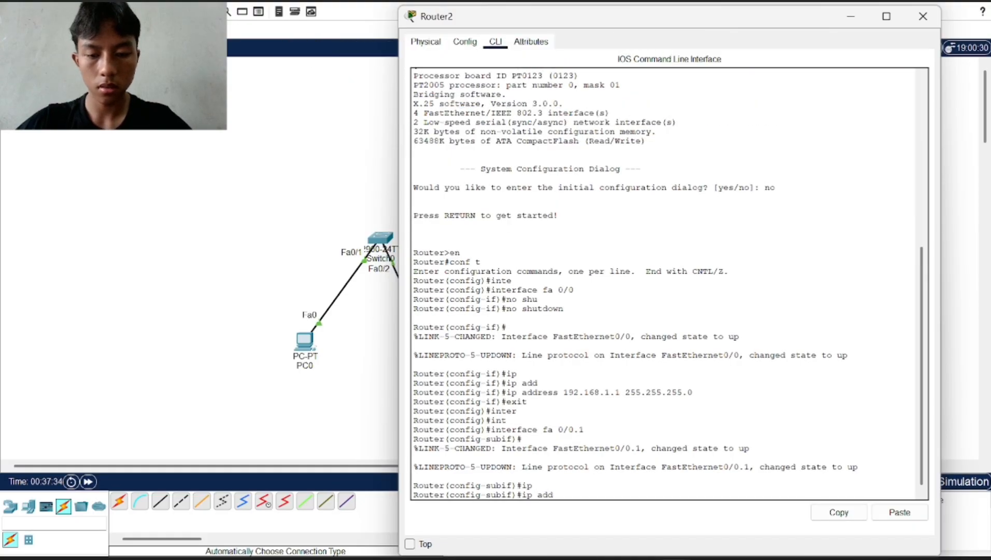
pyautogui.press('Tab')
pyautogui.write('19')
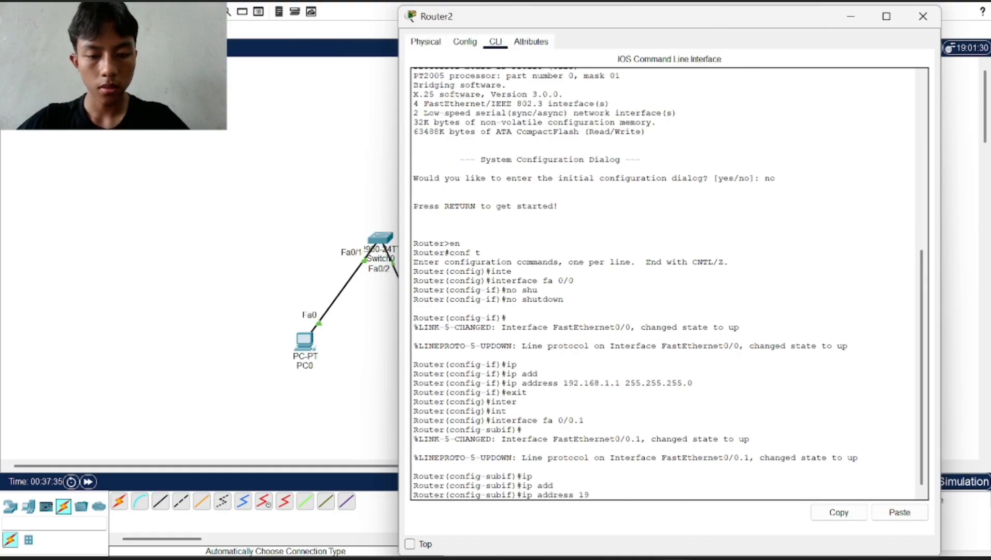
pyautogui.write('2.168.1.3')
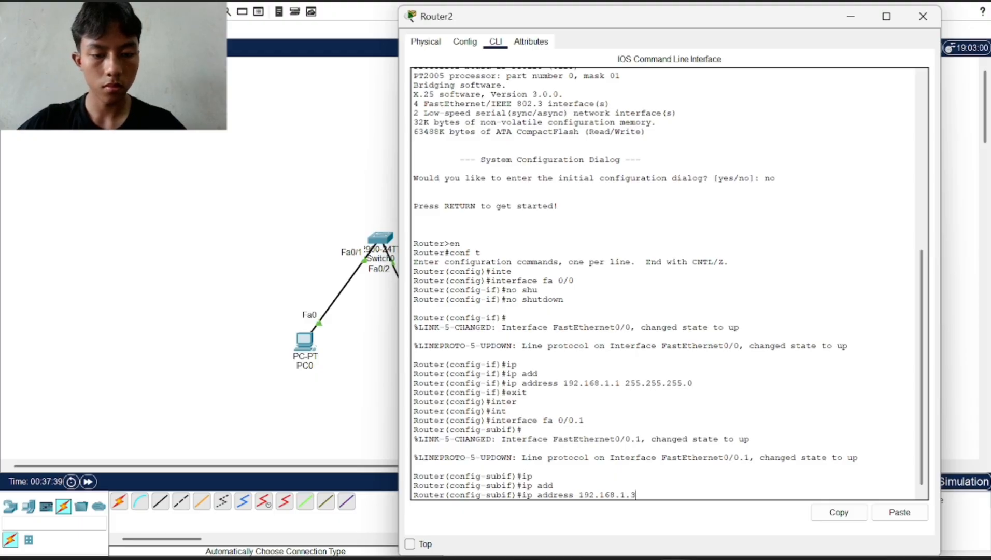
pyautogui.press('Return')
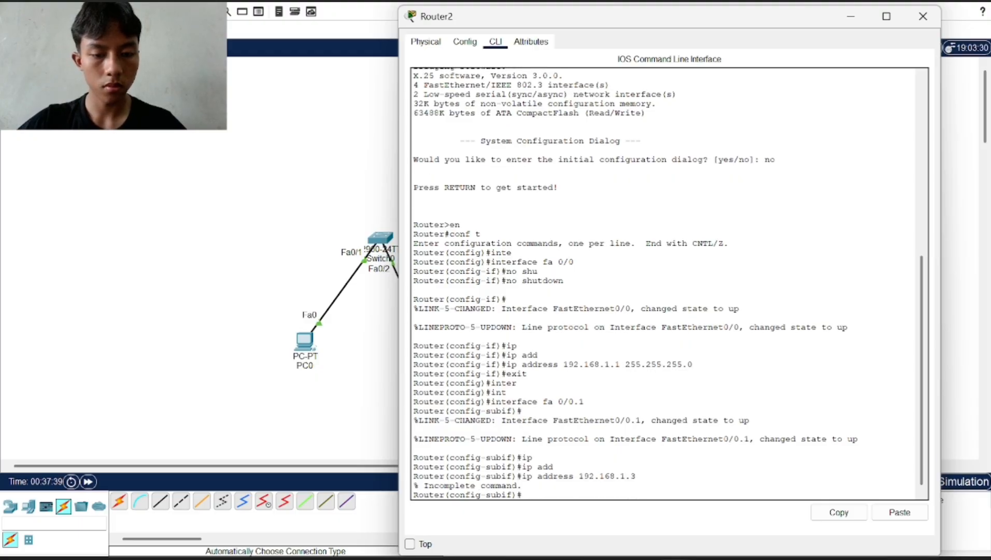
# Enter 'ip address 192.168.1.3 255.255.255.0', which is rejected because 802.1Q encapsulation is missing
pyautogui.write('ip add')
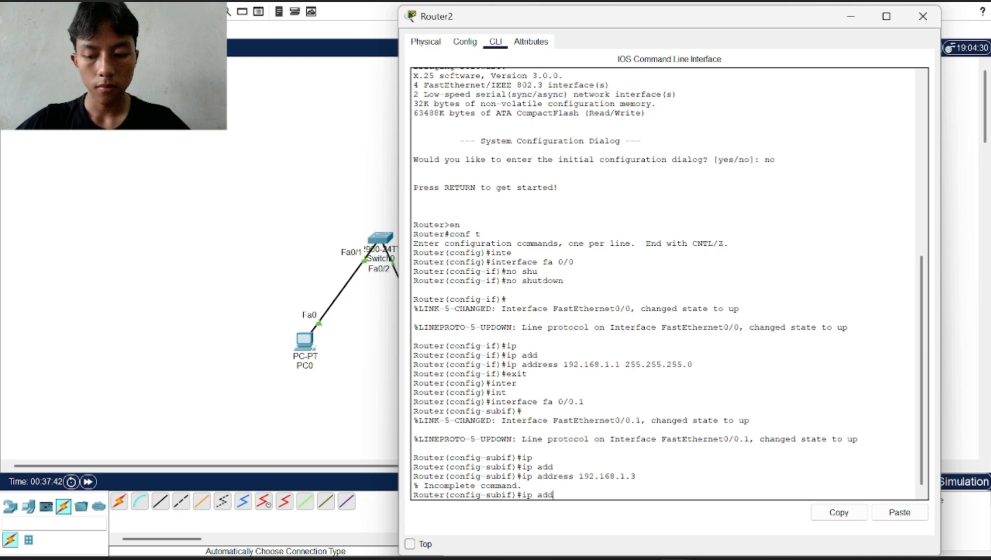
pyautogui.press('Tab')
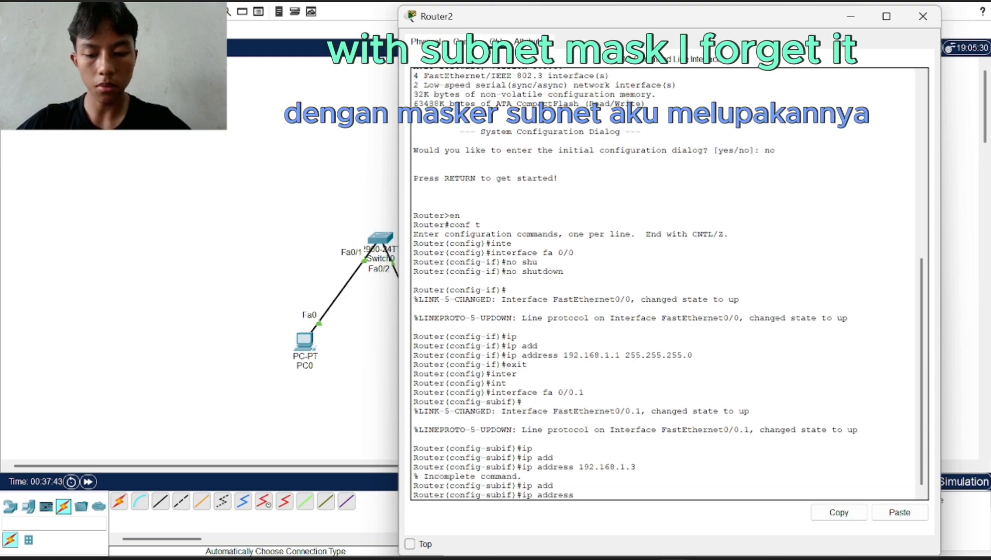
pyautogui.write('192.168.1.3')
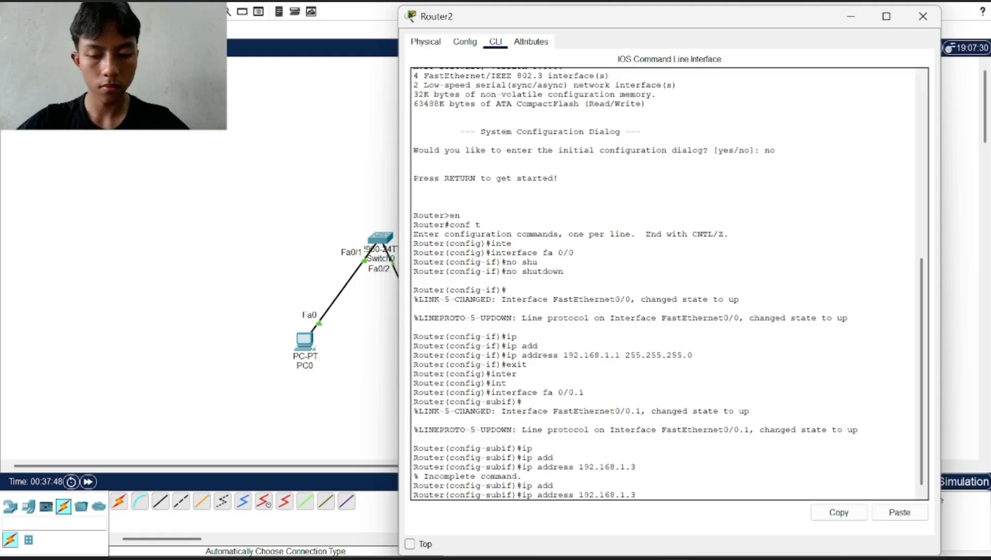
pyautogui.write(' 255')
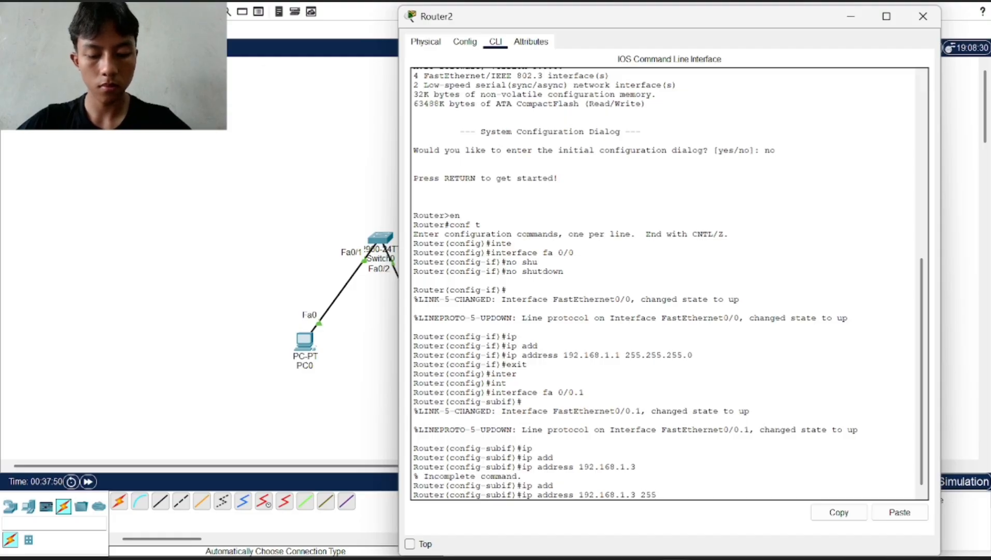
pyautogui.write('.255.255.0')
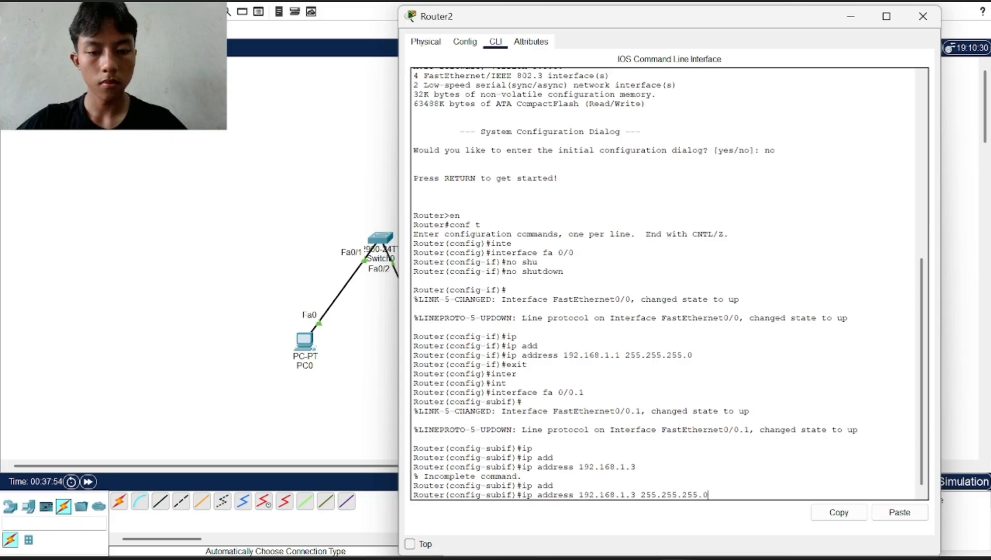
pyautogui.press('Return')
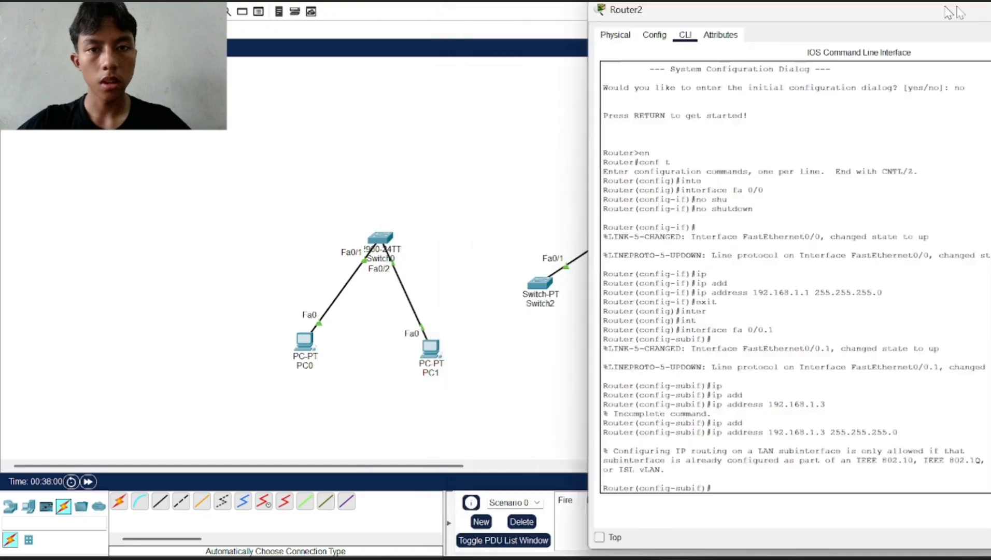
# Reopen Router2's CLI, highlight the 'interface fa 0/0.1' command, then minimize it
pyautogui.moveTo(948, 16); pyautogui.dragTo(624, 41)
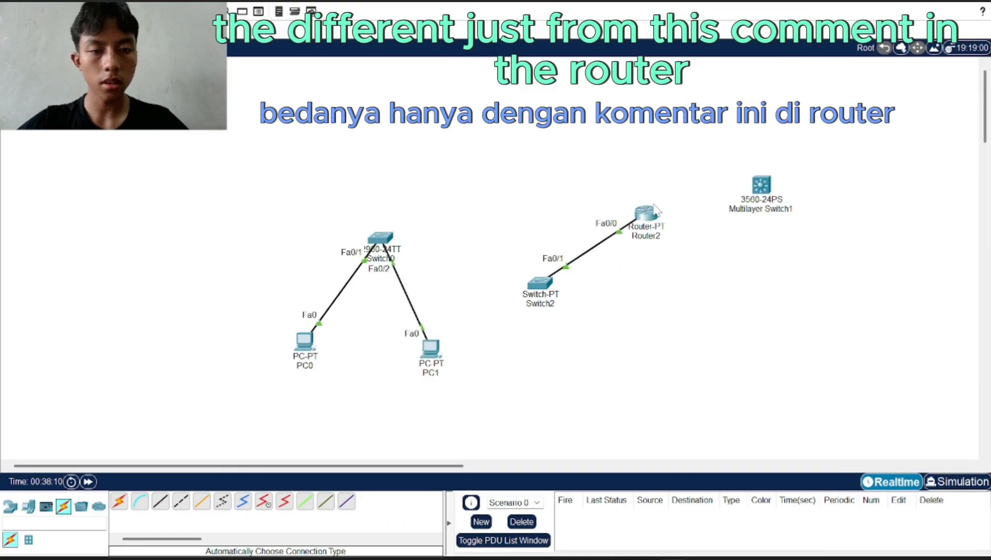
pyautogui.click(648, 212)
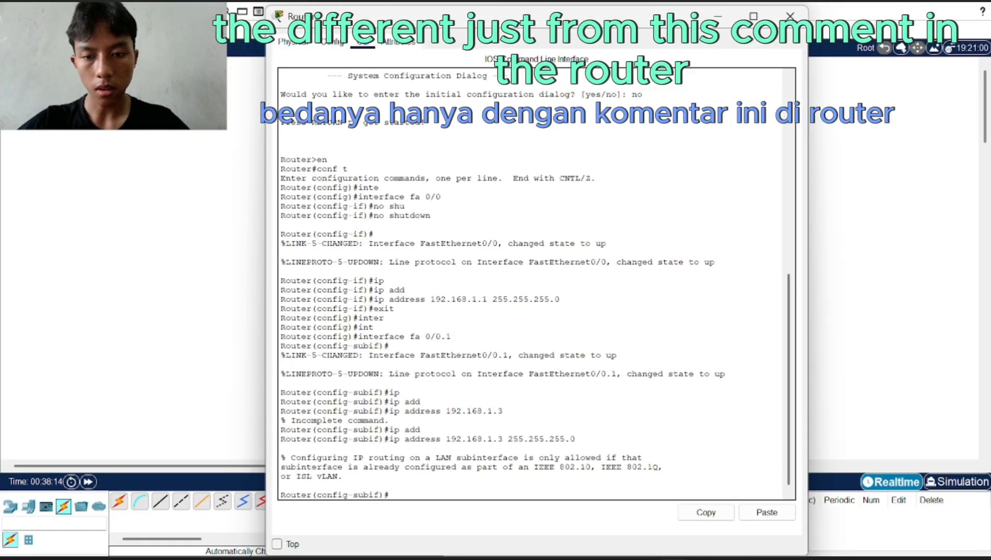
pyautogui.moveTo(454, 337); pyautogui.dragTo(358, 336)
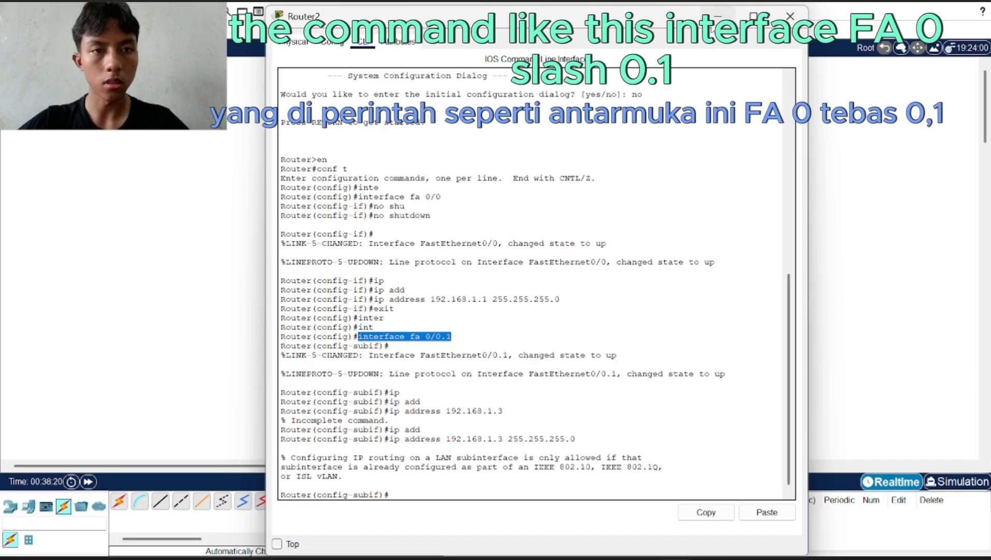
pyautogui.click(715, 15)
# In Multilayer Switch1's CLI, highlight 'interface vlan 1', then close it to the topology
pyautogui.click(760, 184)
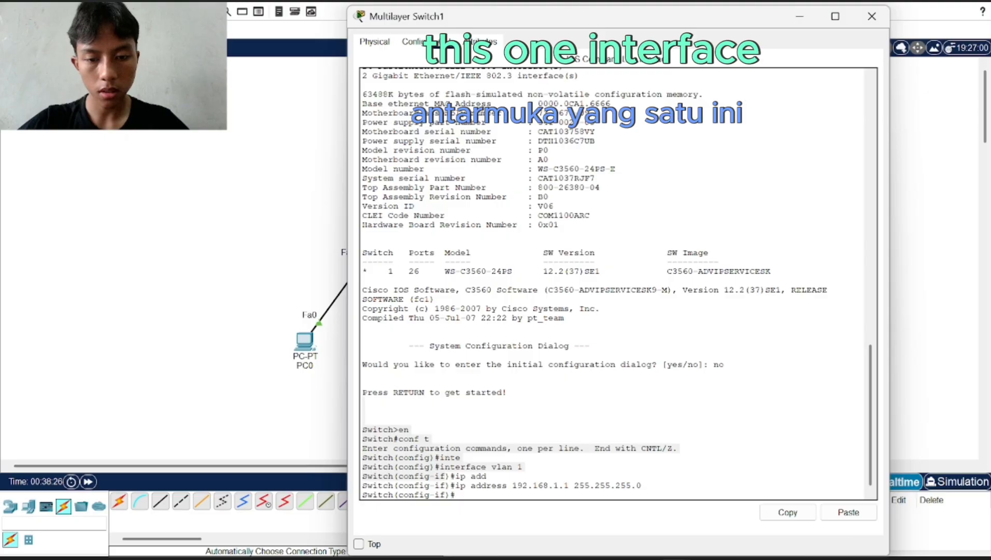
pyautogui.moveTo(519, 467)
pyautogui.mouseDown()
pyautogui.moveTo(459, 477)
pyautogui.moveTo(524, 468)
pyautogui.mouseUp()
pyautogui.click(455, 475)
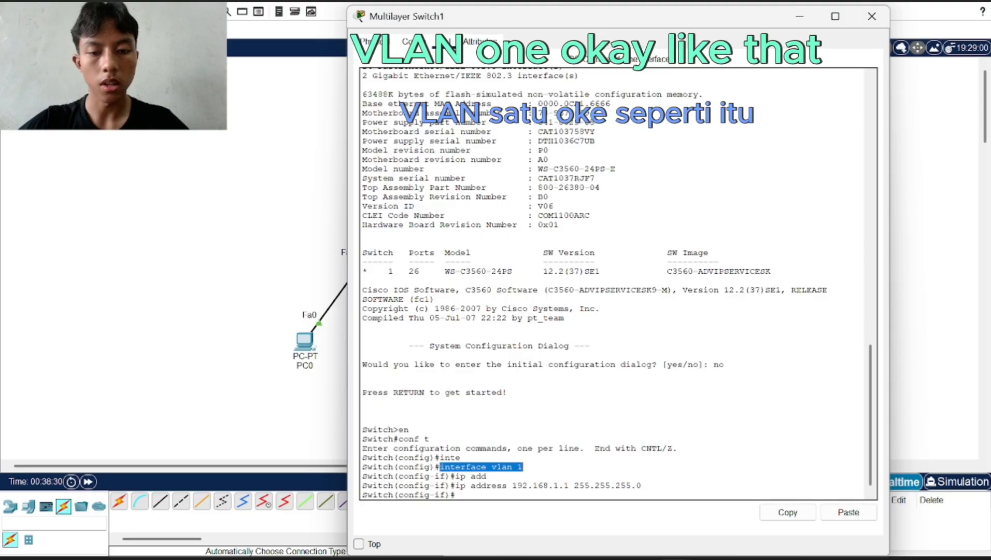
pyautogui.click(798, 19)
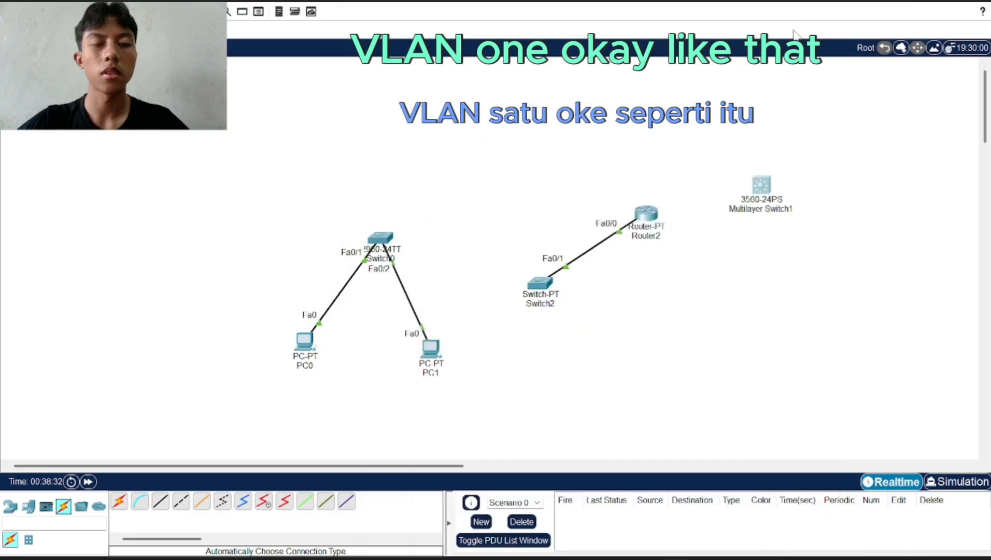